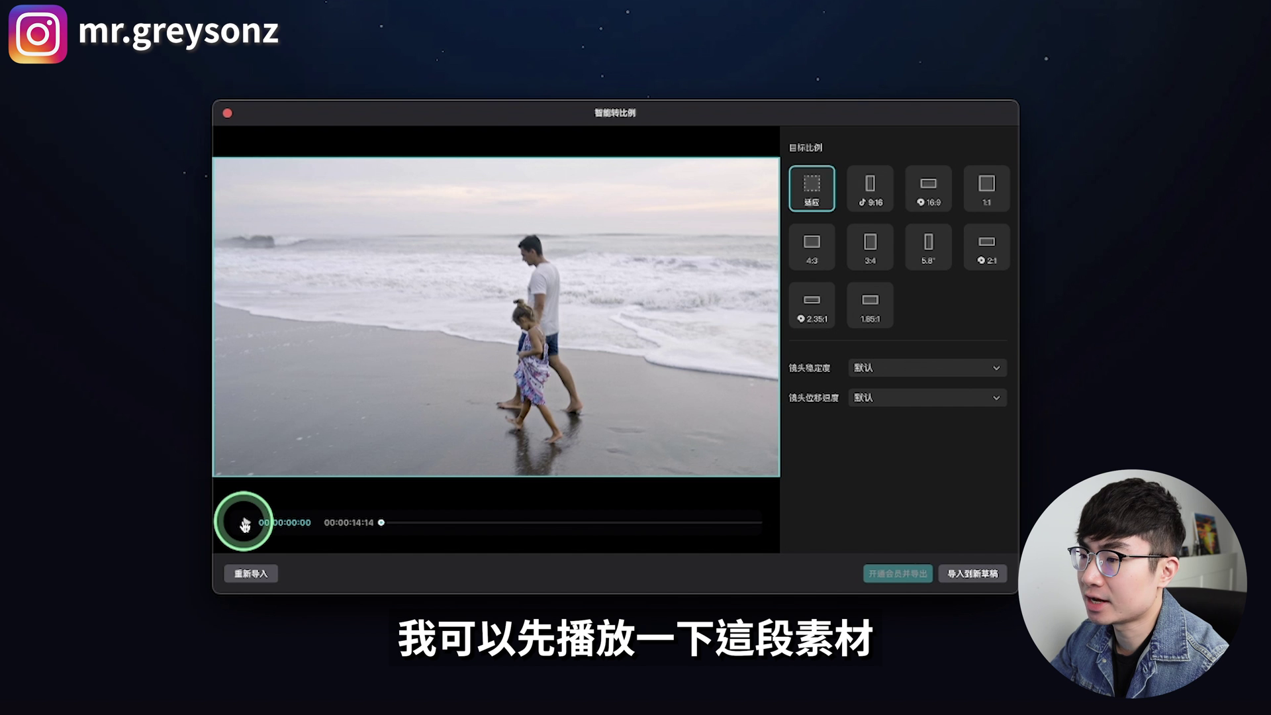
- For the 9:16 reframe of the beach clip, set 镜头稳定度 to 稳定 and 镜头位移速度 to 更慢, and play the preview
left_click(244, 523)
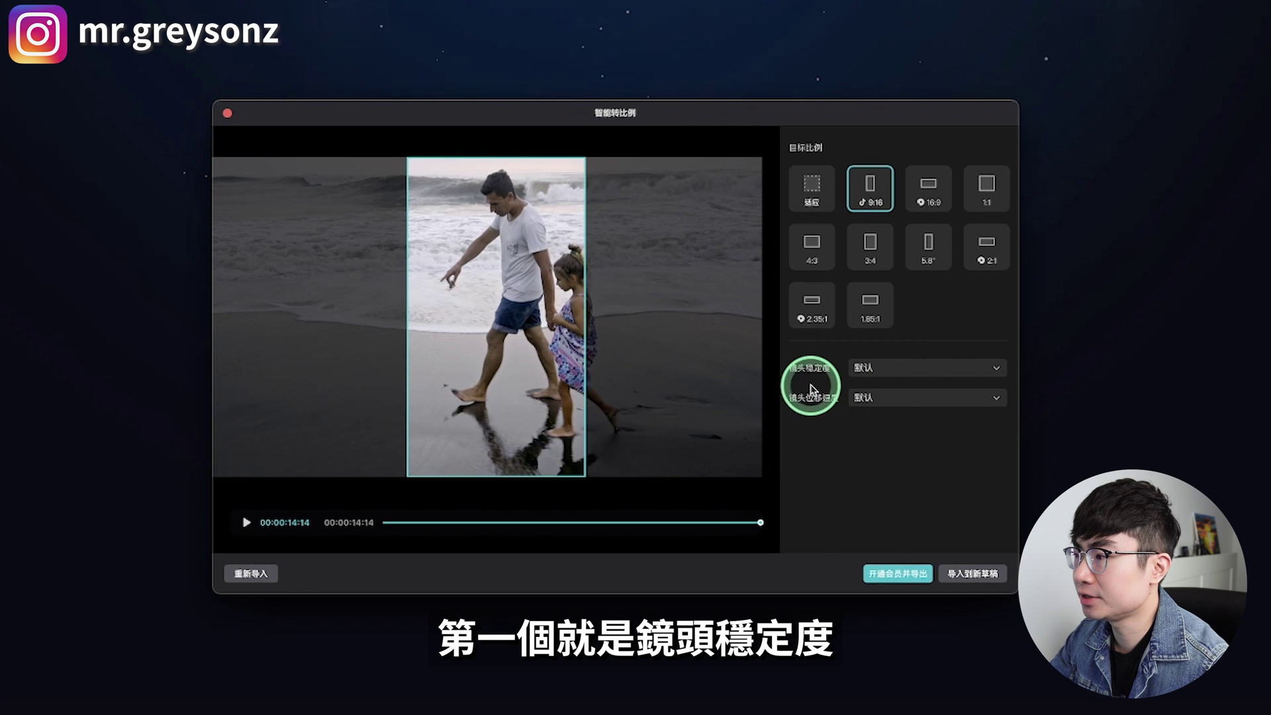
left_click(898, 375)
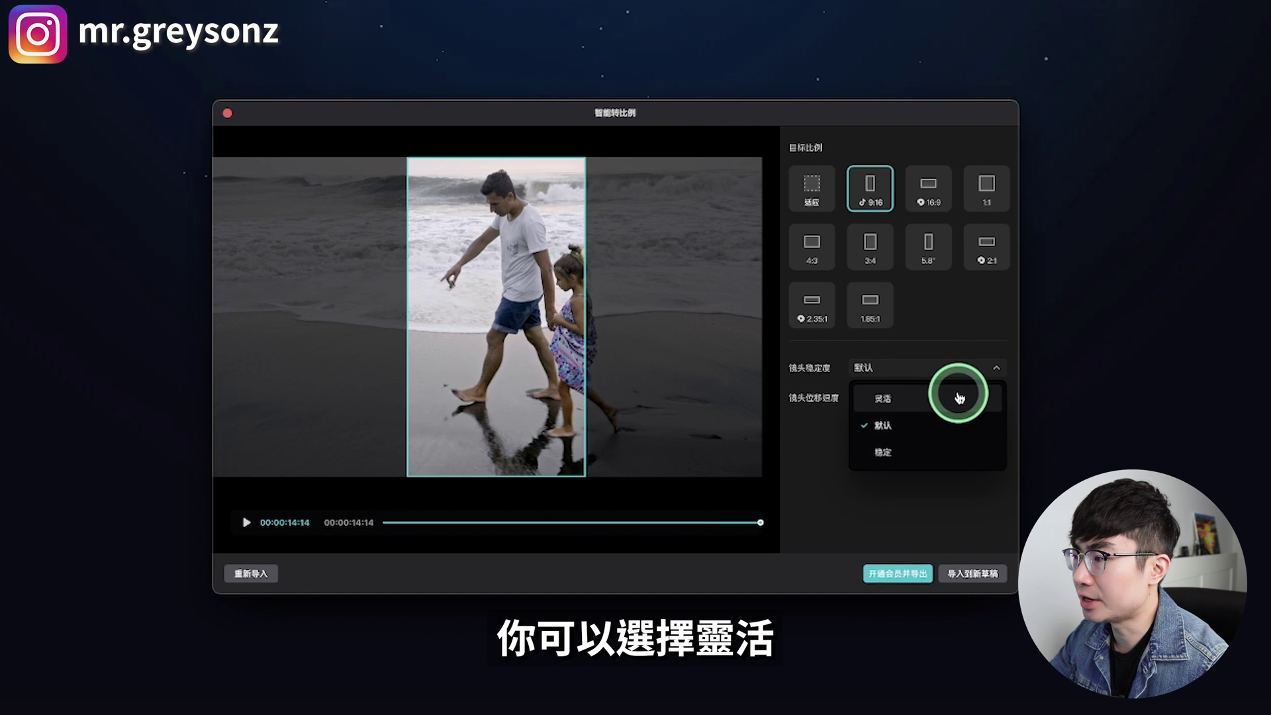
left_click(958, 452)
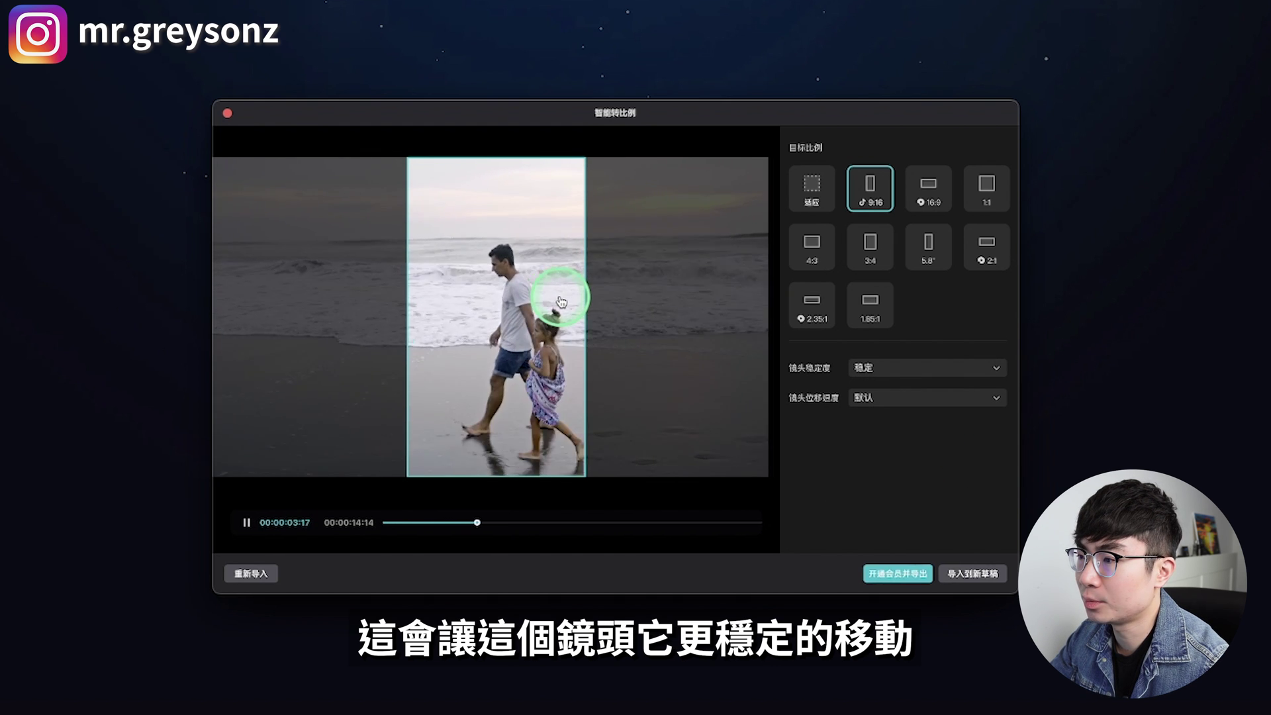
left_click(919, 397)
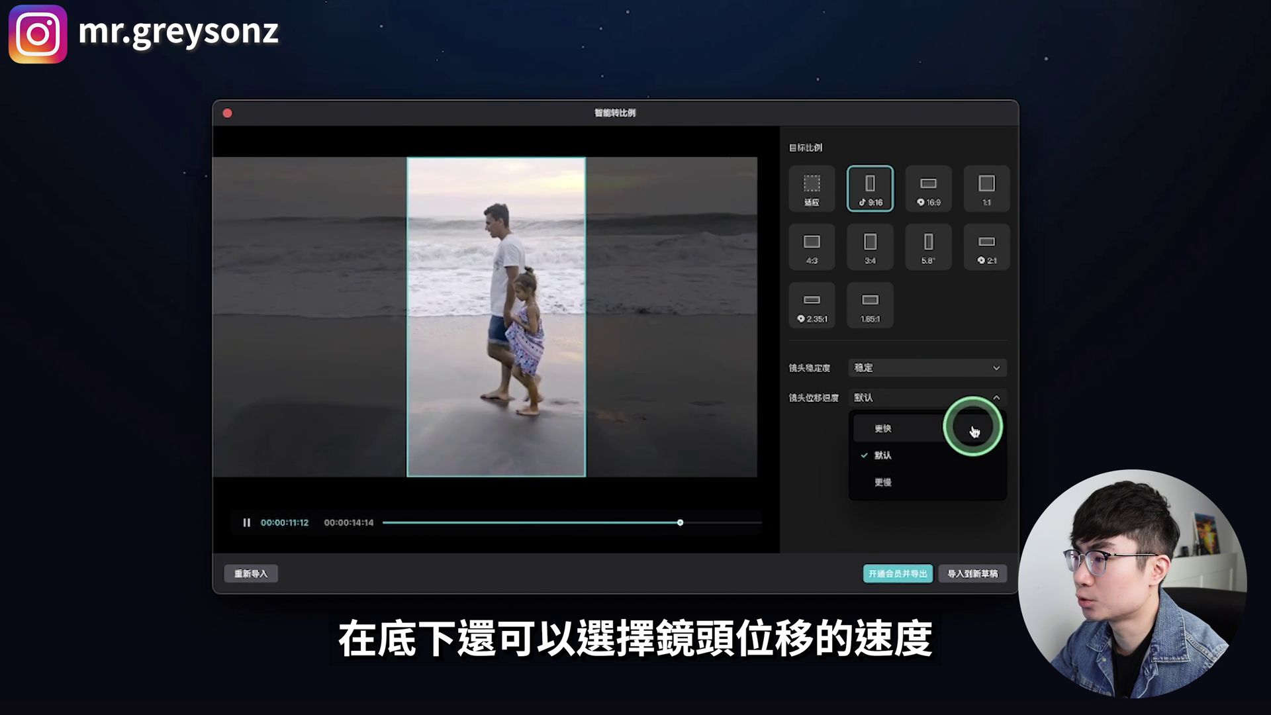
left_click(937, 488)
left_click(244, 523)
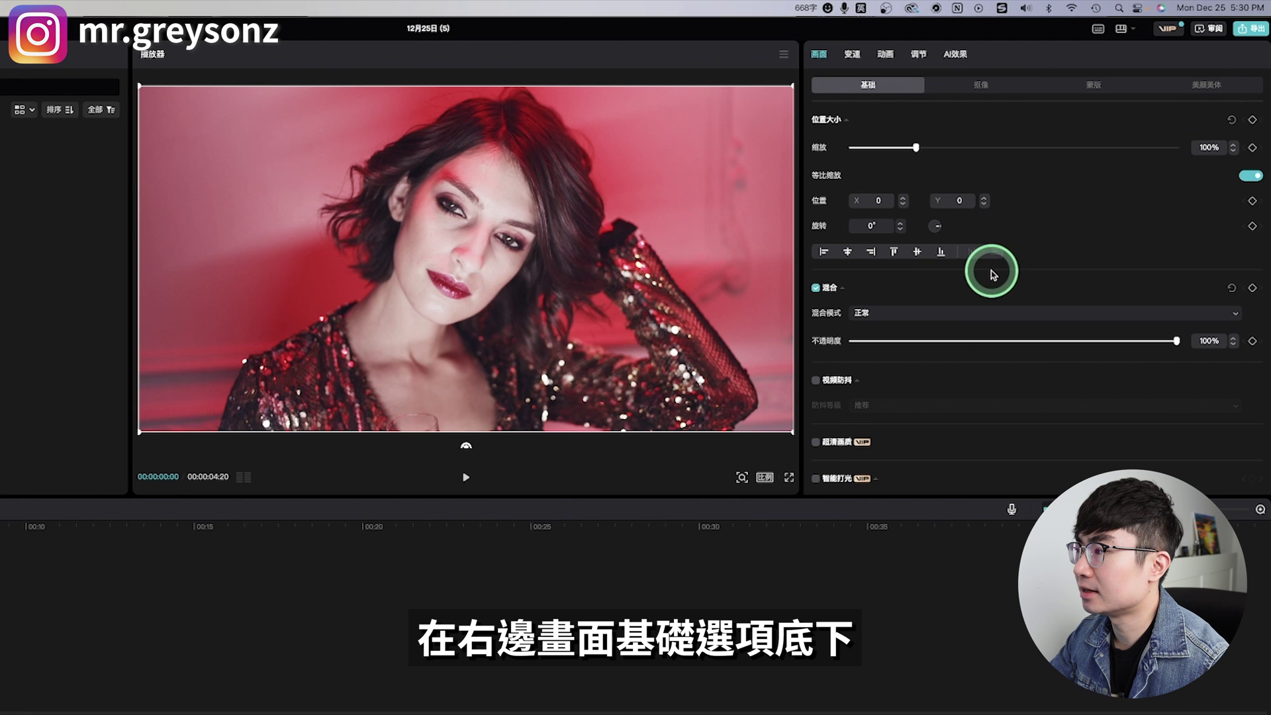
- Enable 智能打光 on the portrait clip and apply the 氛围暖光 preset from 基础面光
scroll(988, 270, "down", 5)
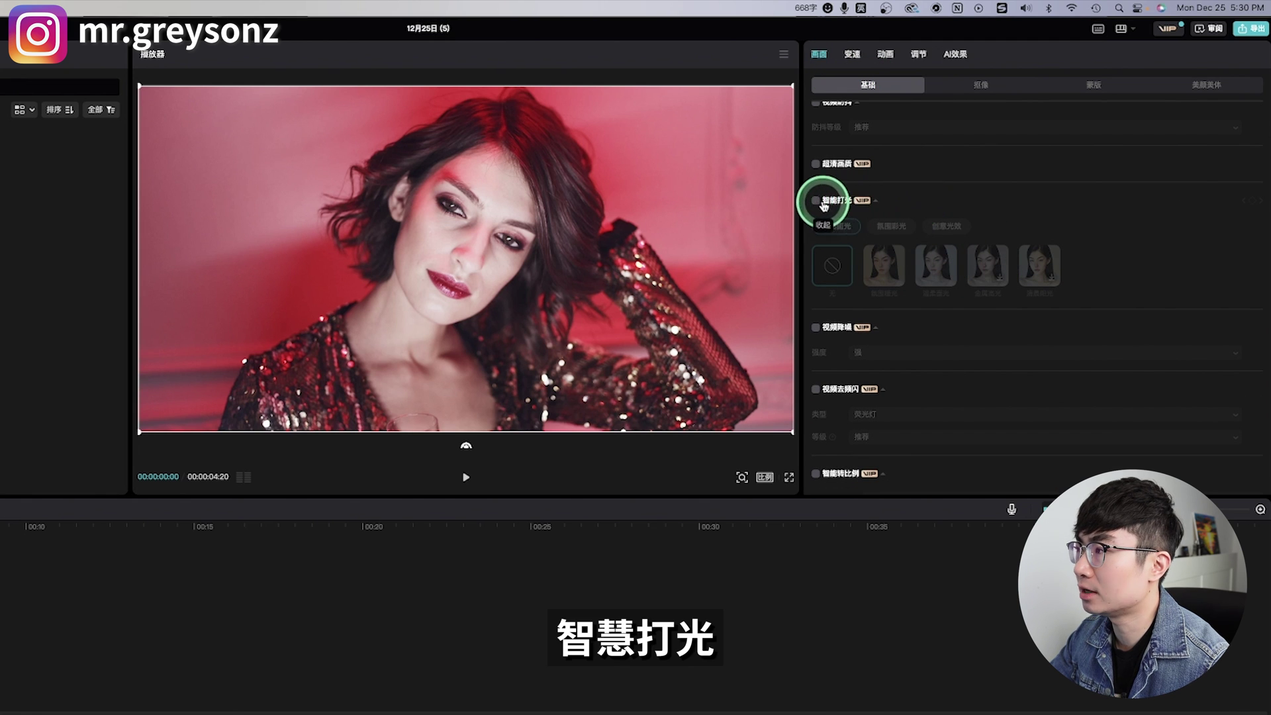
left_click(817, 200)
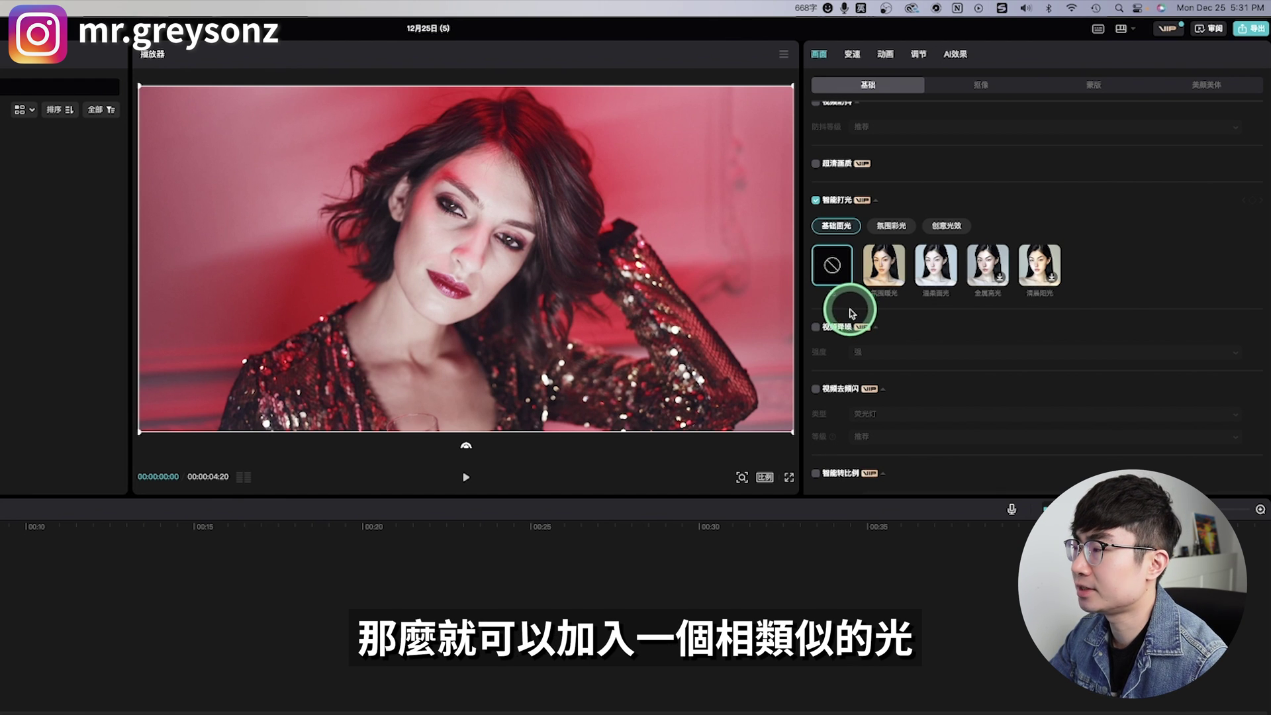
left_click(888, 295)
left_click_drag(490, 219, 383, 265)
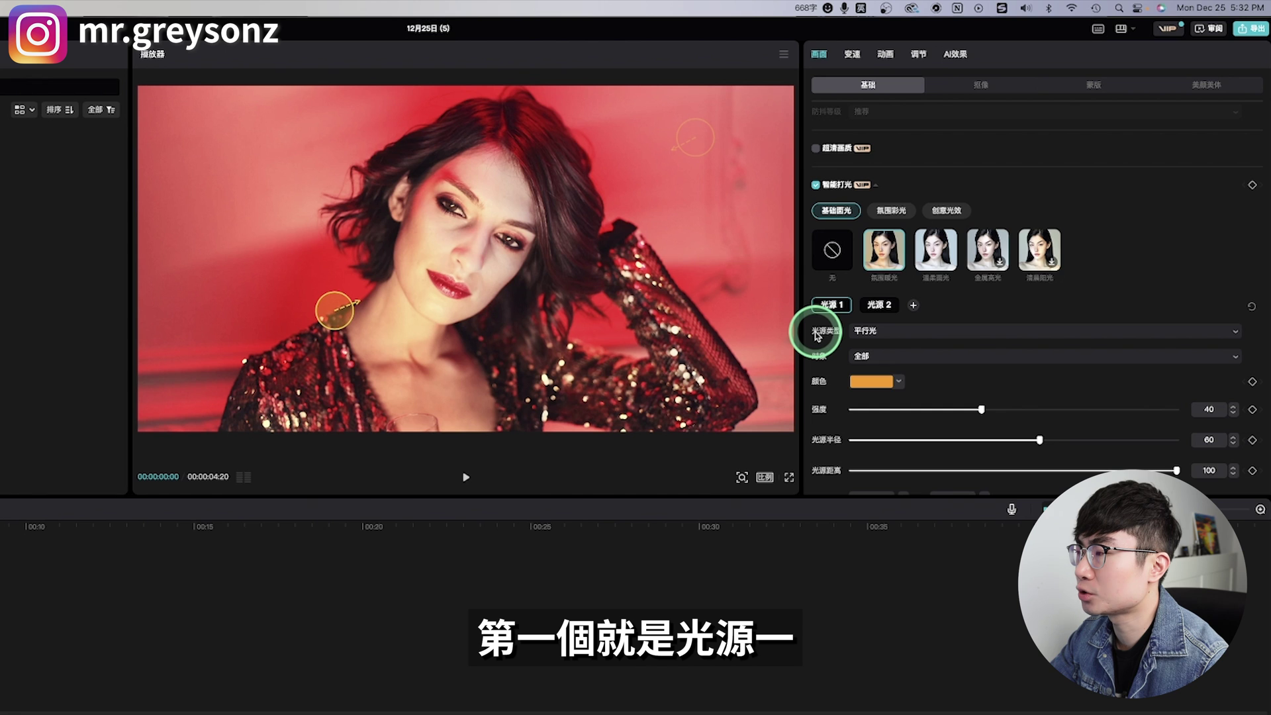
- Try 点光源 as the type of light source 1, and return it to 平行光
scroll(815, 336, "down", 4)
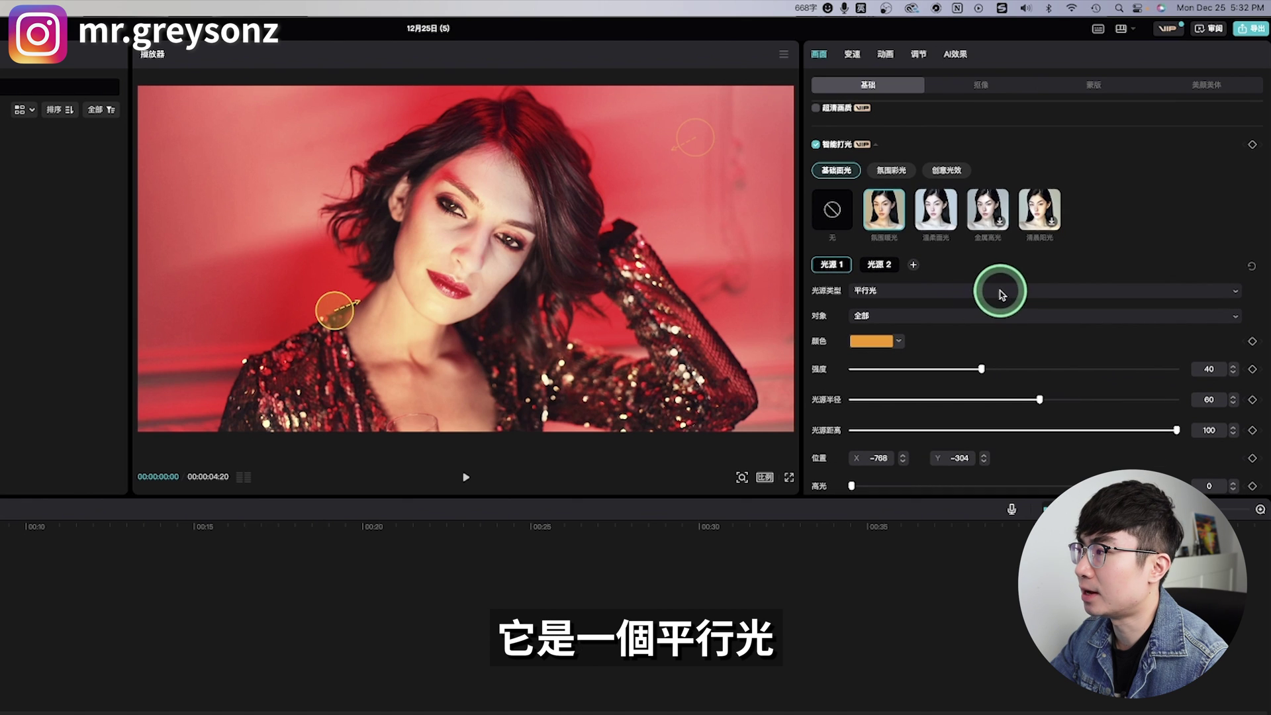
left_click(1000, 289)
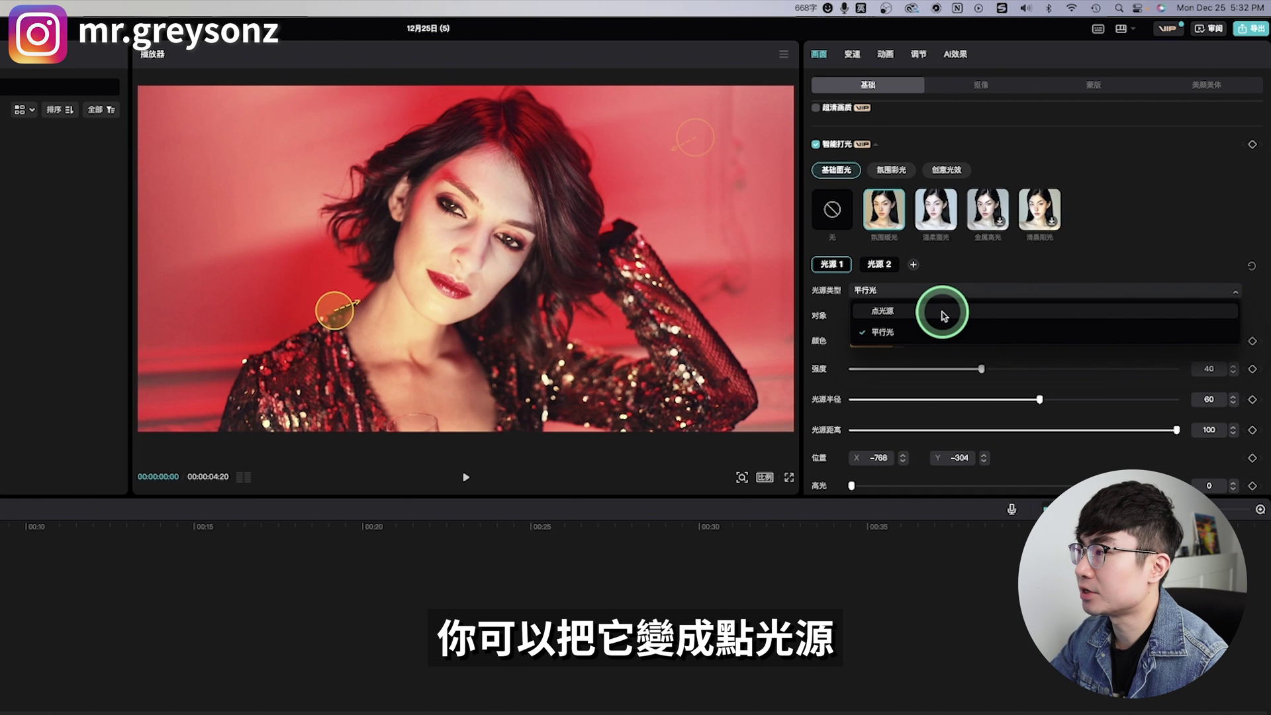
left_click(943, 314)
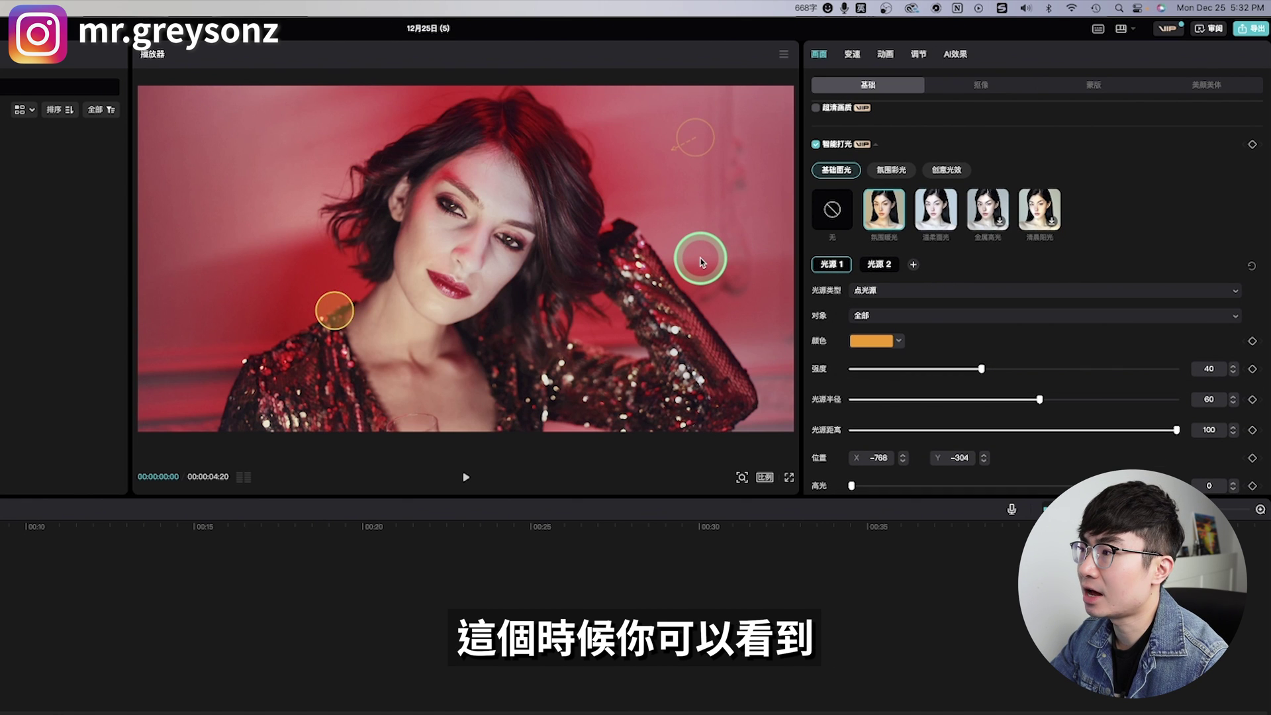
left_click(900, 289)
left_click(906, 334)
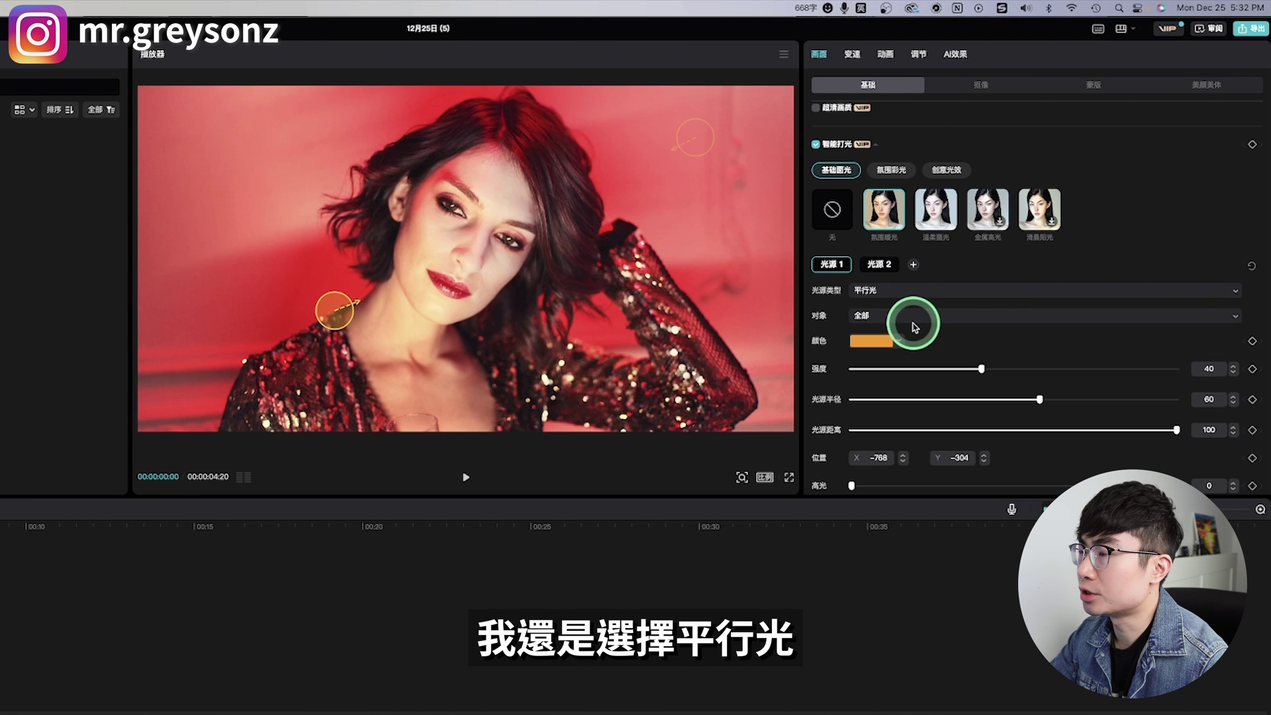
- Try 人物 and 背景 as the 对象 lit by light source 1, and return it to 全部
left_click(948, 317)
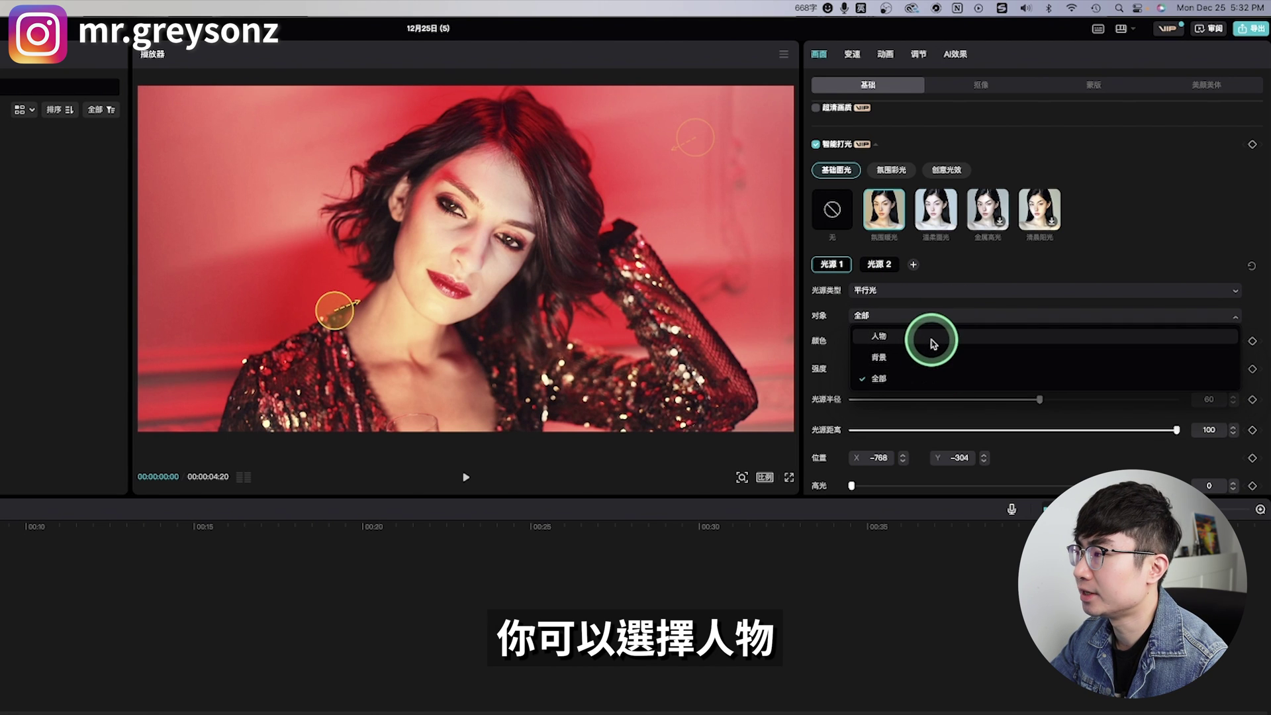
left_click(932, 342)
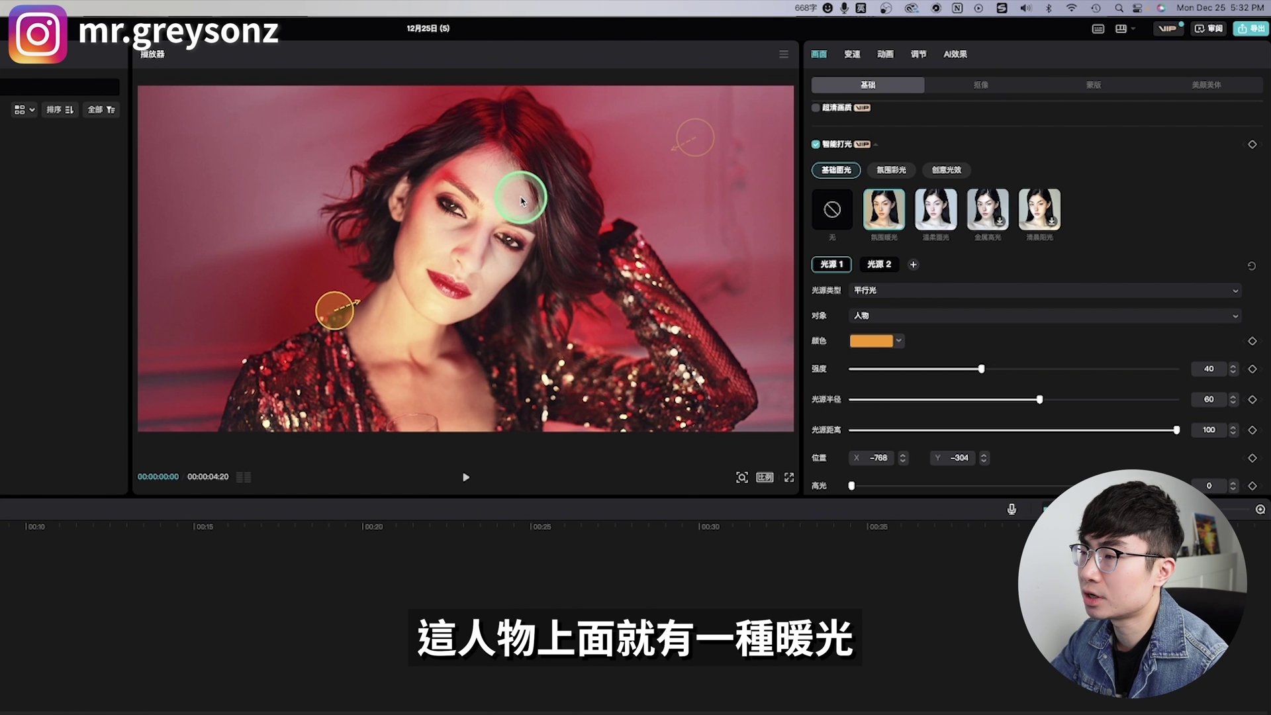
left_click(896, 317)
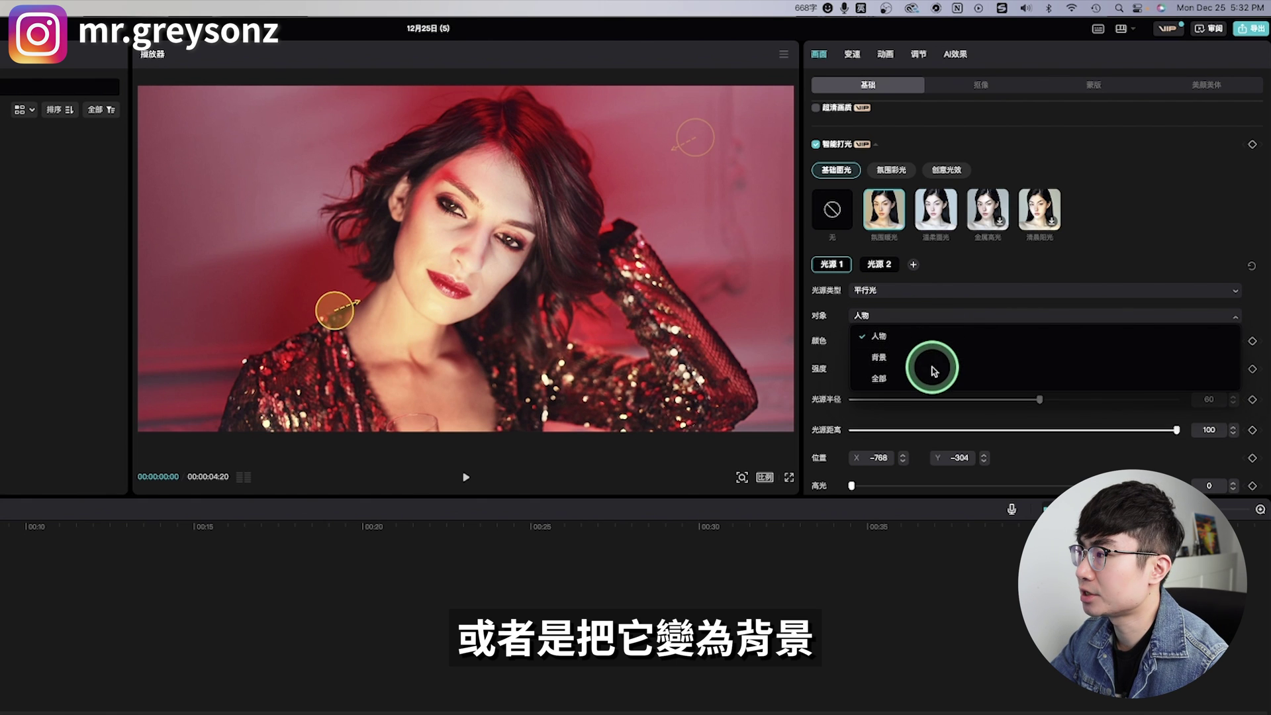
left_click(933, 363)
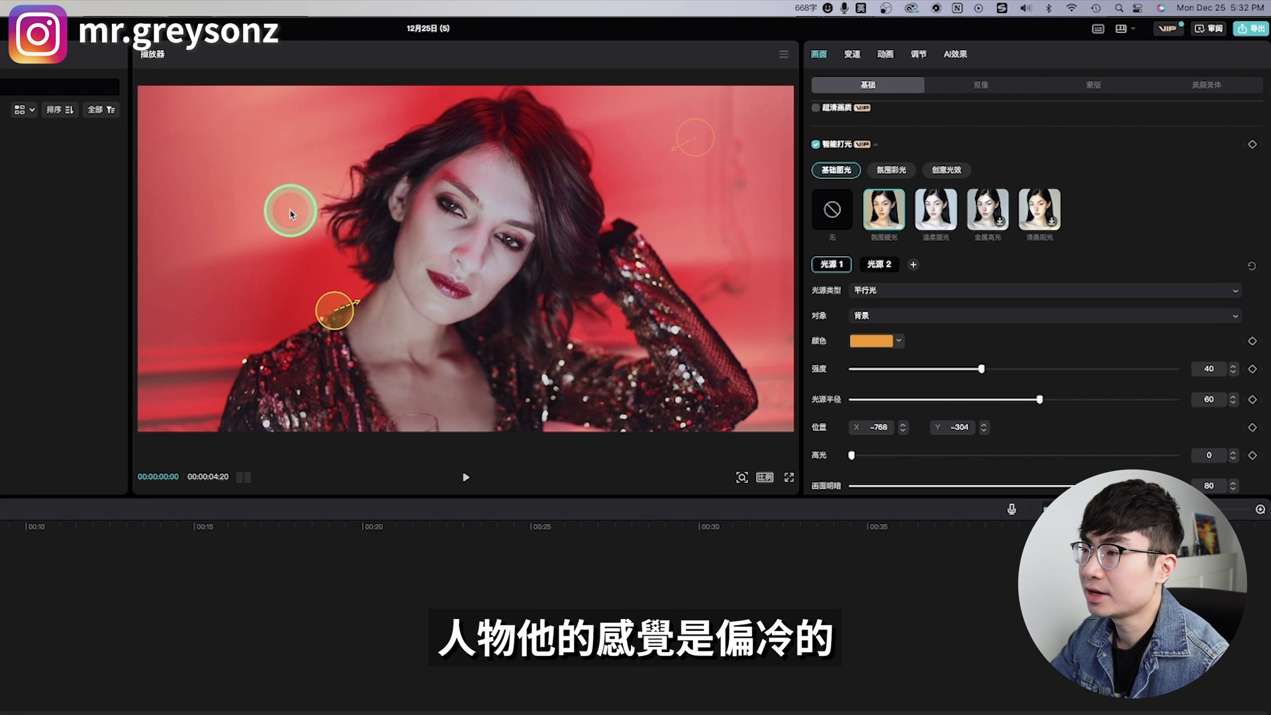
left_click(927, 316)
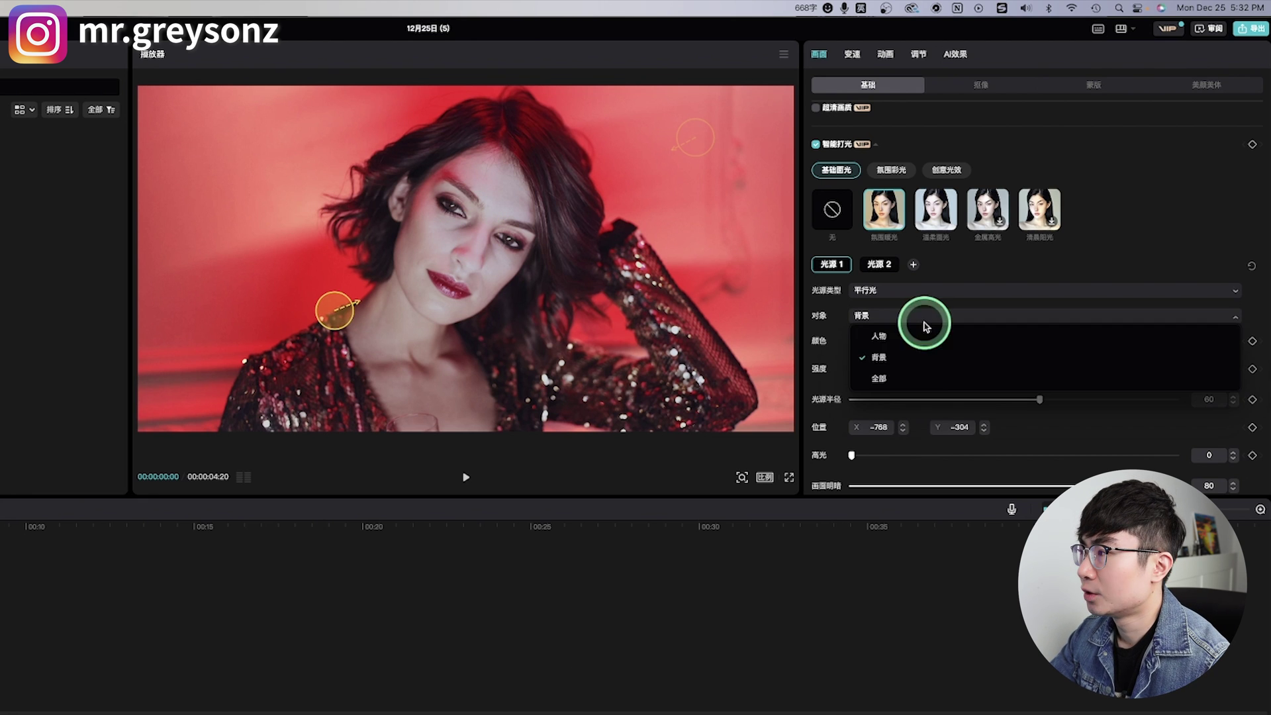
left_click(924, 379)
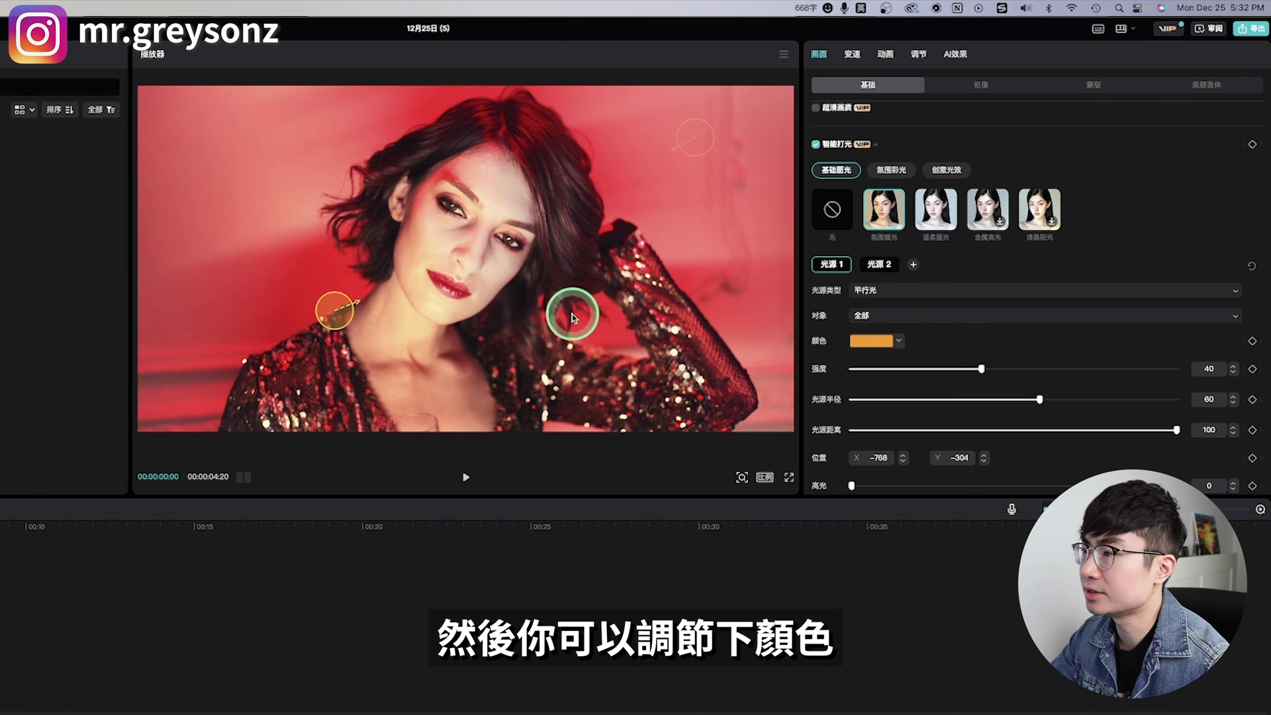
- View light source 1's colour choices, then try its 强度 at 61 and return it to 40
left_click(873, 341)
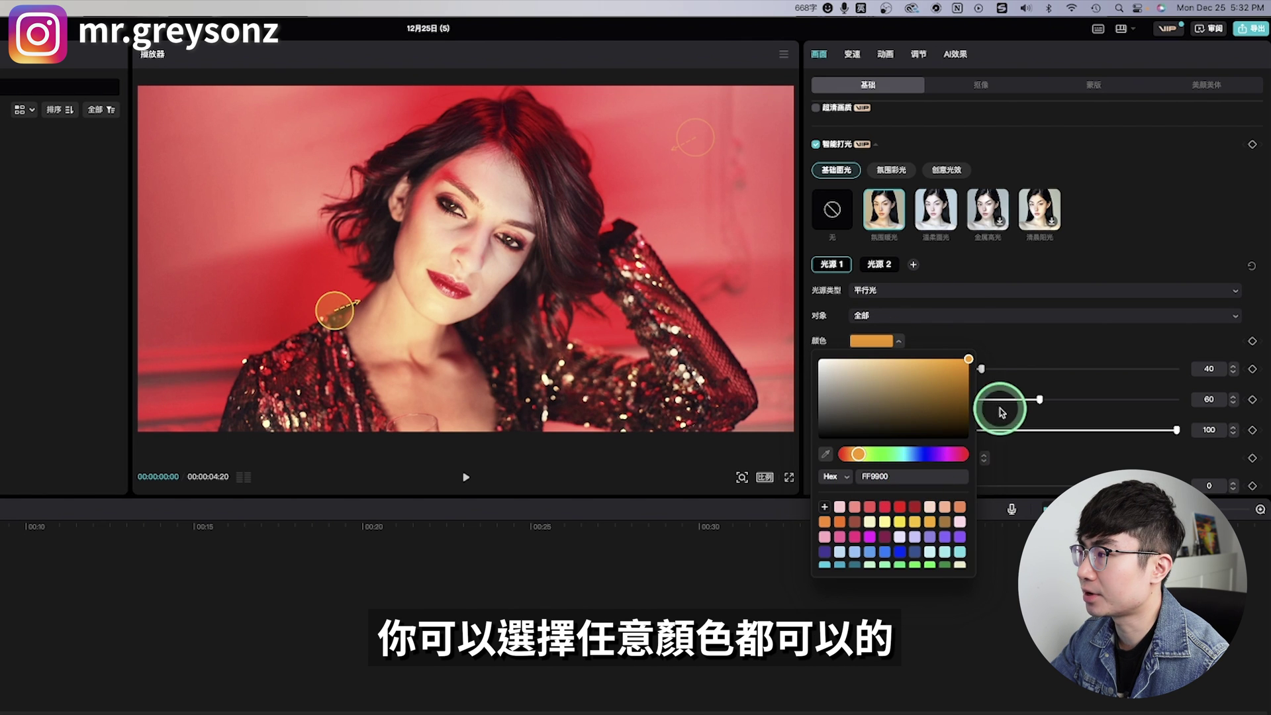
scroll(1051, 349, "down", 2)
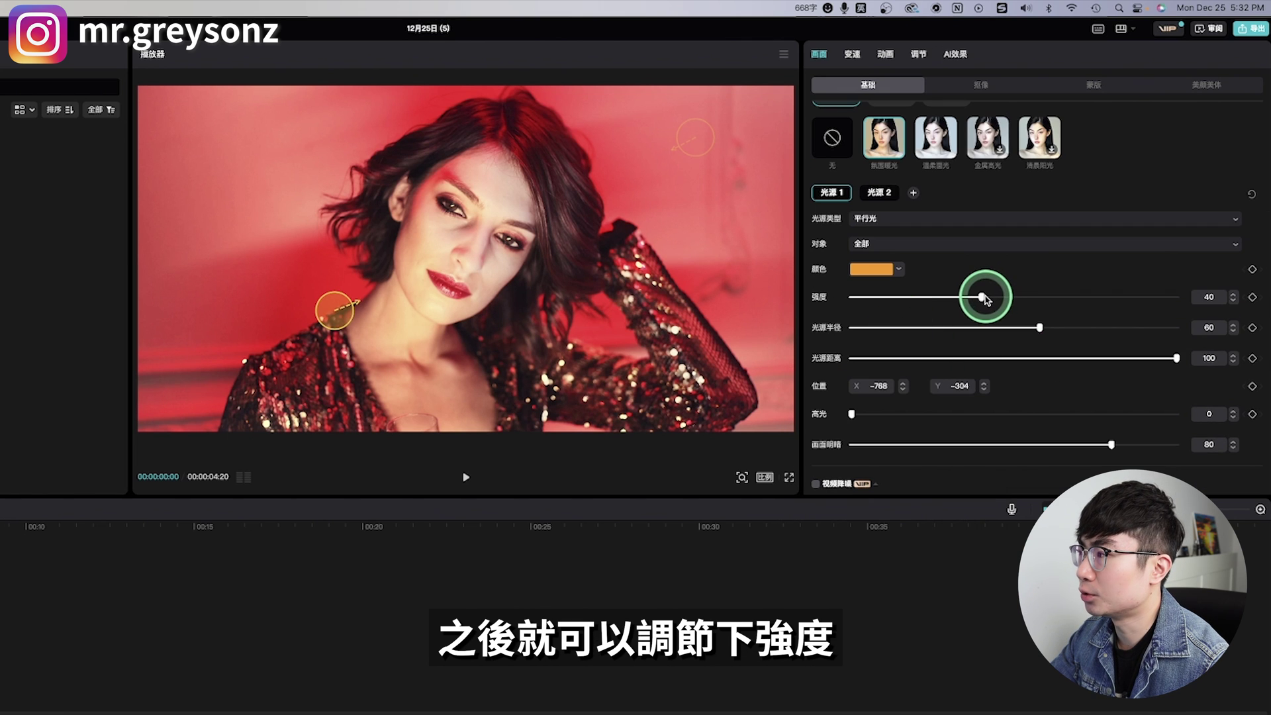
left_click_drag(984, 299, 1051, 299)
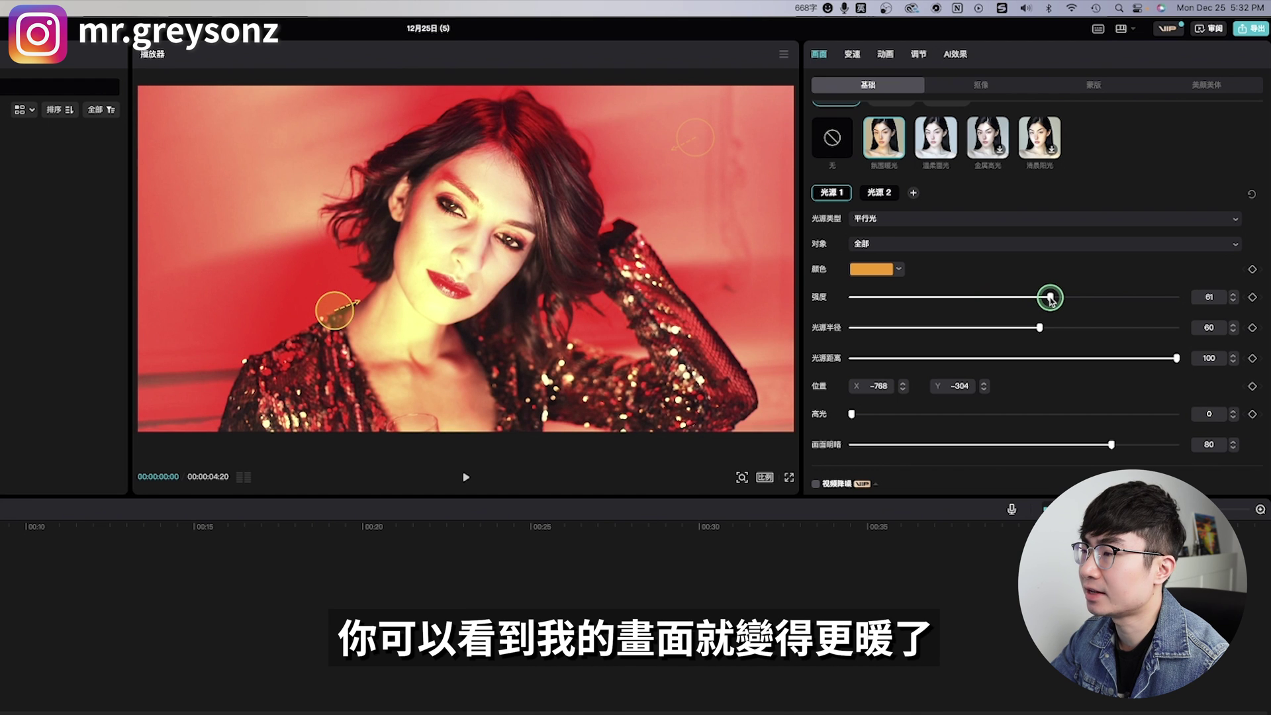
left_click_drag(1051, 299, 870, 302)
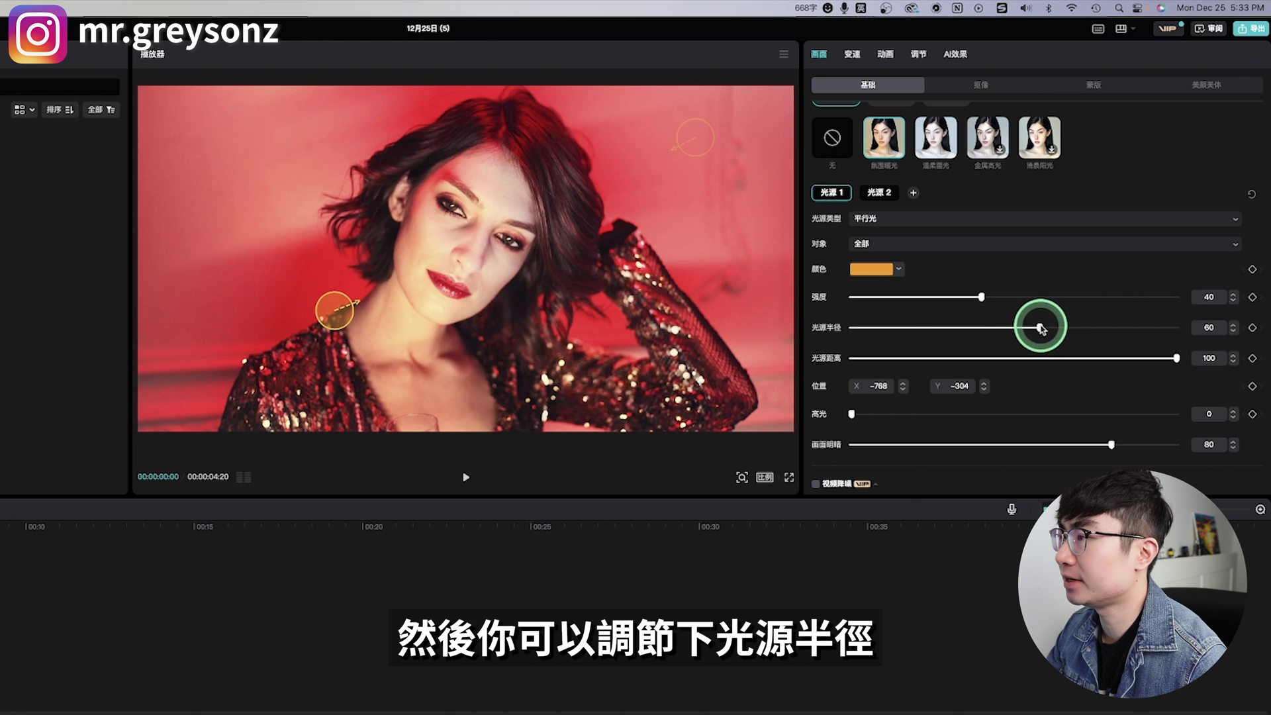
- Try light source 1's 光源半径 at 83, set it to 47, and reduce its 光源距离 to 23
left_click_drag(1041, 328, 1110, 330)
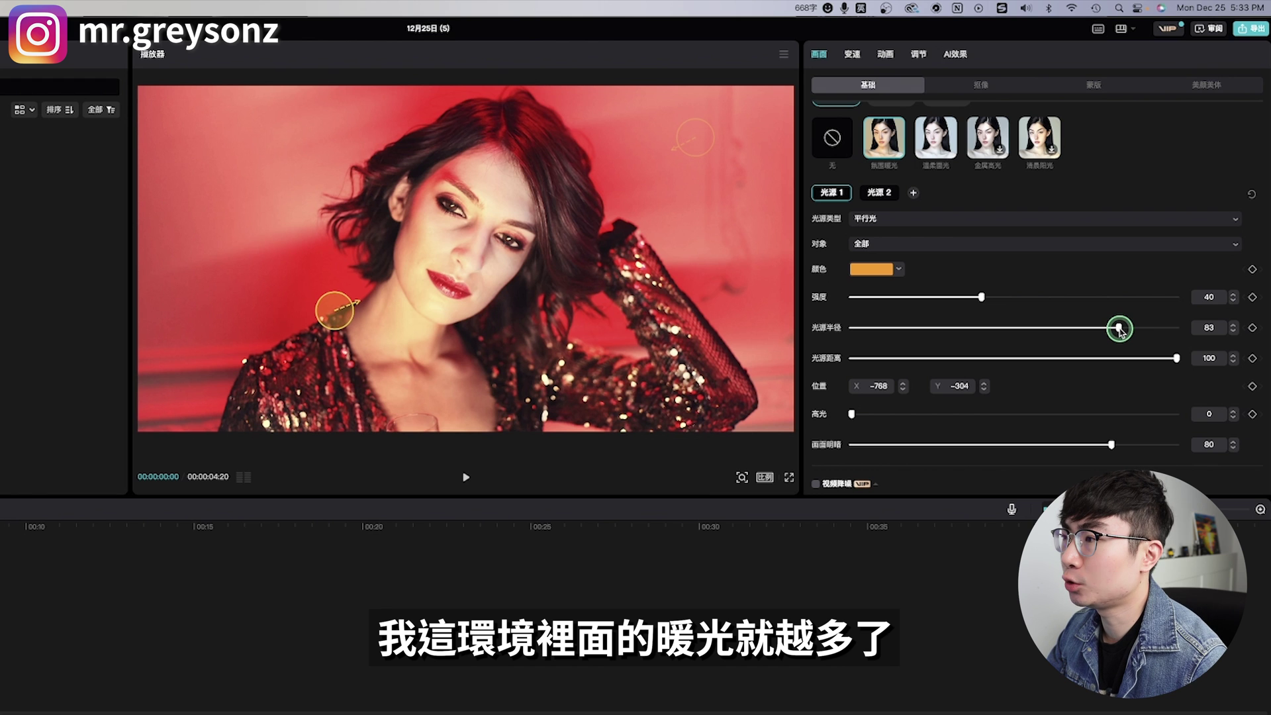
left_click_drag(1119, 329, 891, 330)
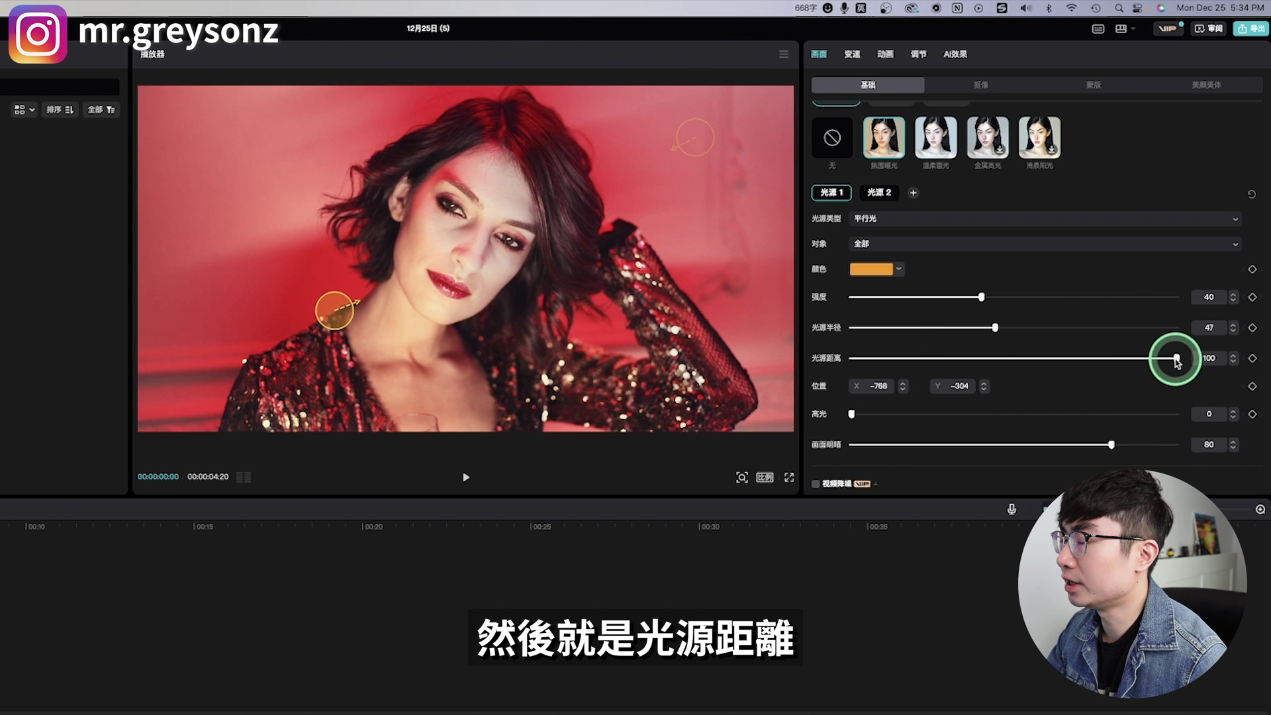
left_click_drag(1159, 362, 1002, 359)
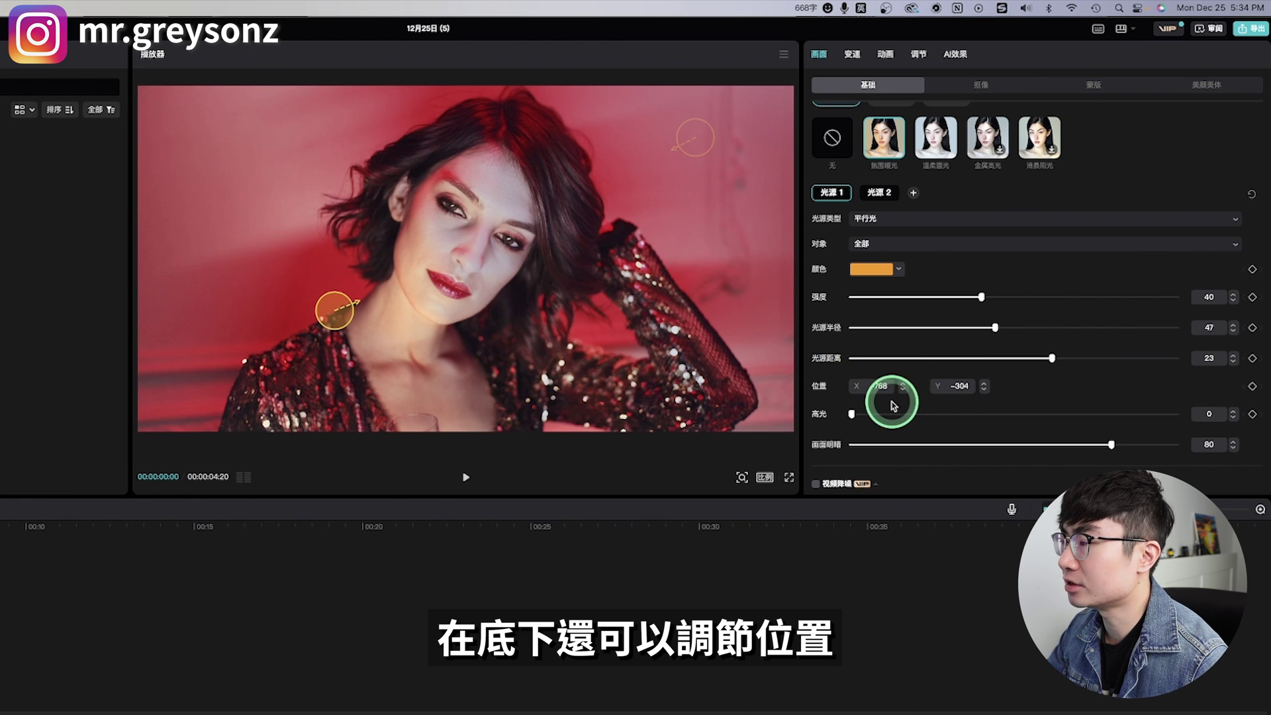
- Look over the remaining settings of light source 1, then show the settings of light source 2
scroll(891, 405, "down", 5)
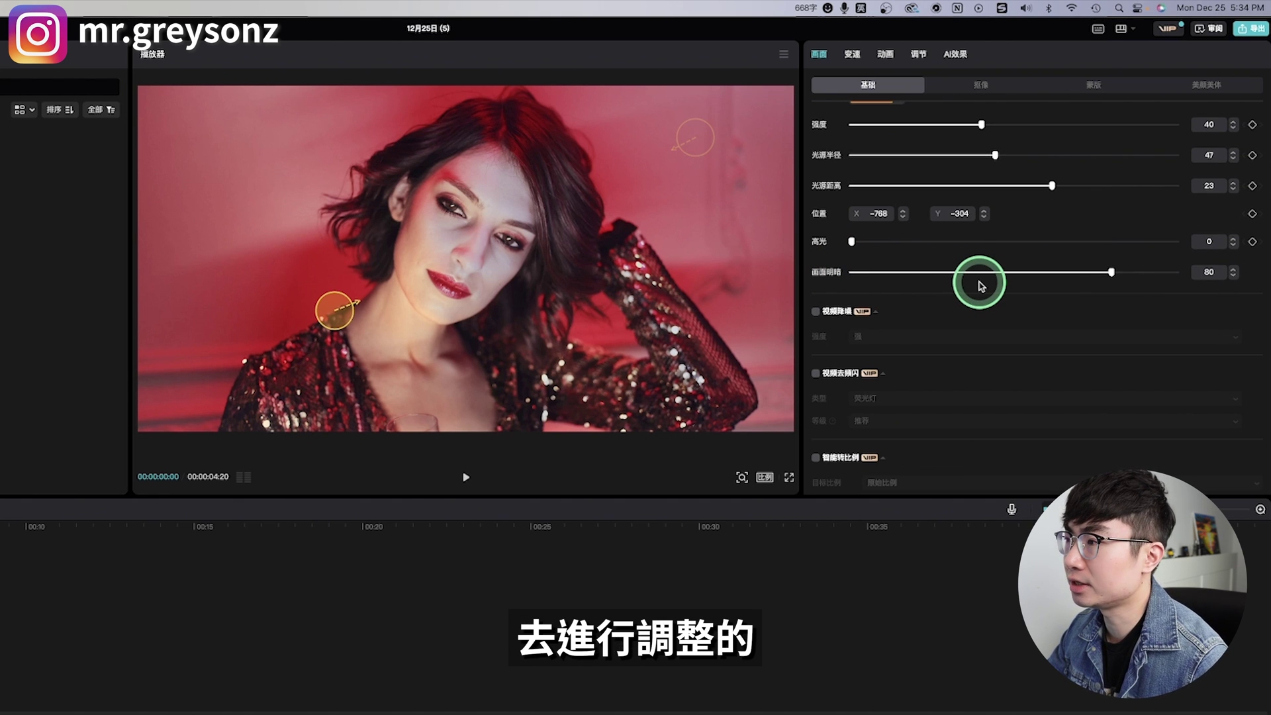
scroll(981, 286, "up", 4)
left_click(880, 227)
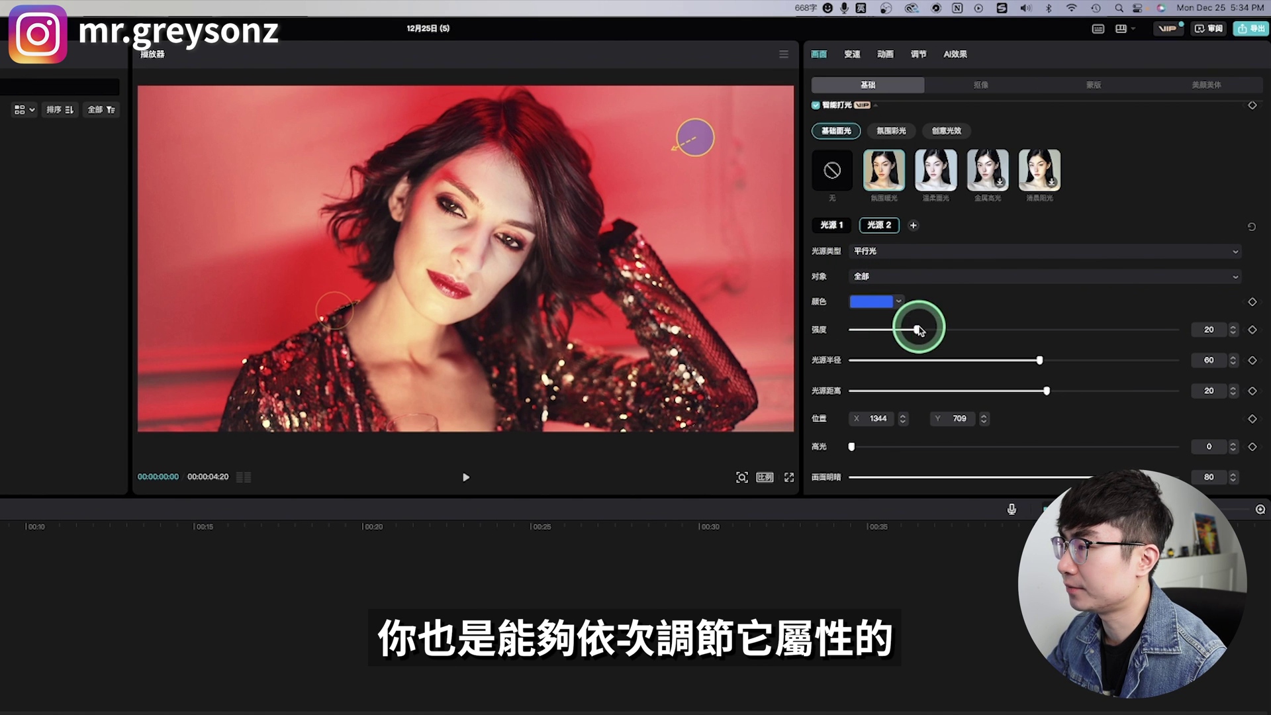
- Apply the 霓虹双色 lighting preset from the 氛围彩光 category to the portrait
left_click(901, 197)
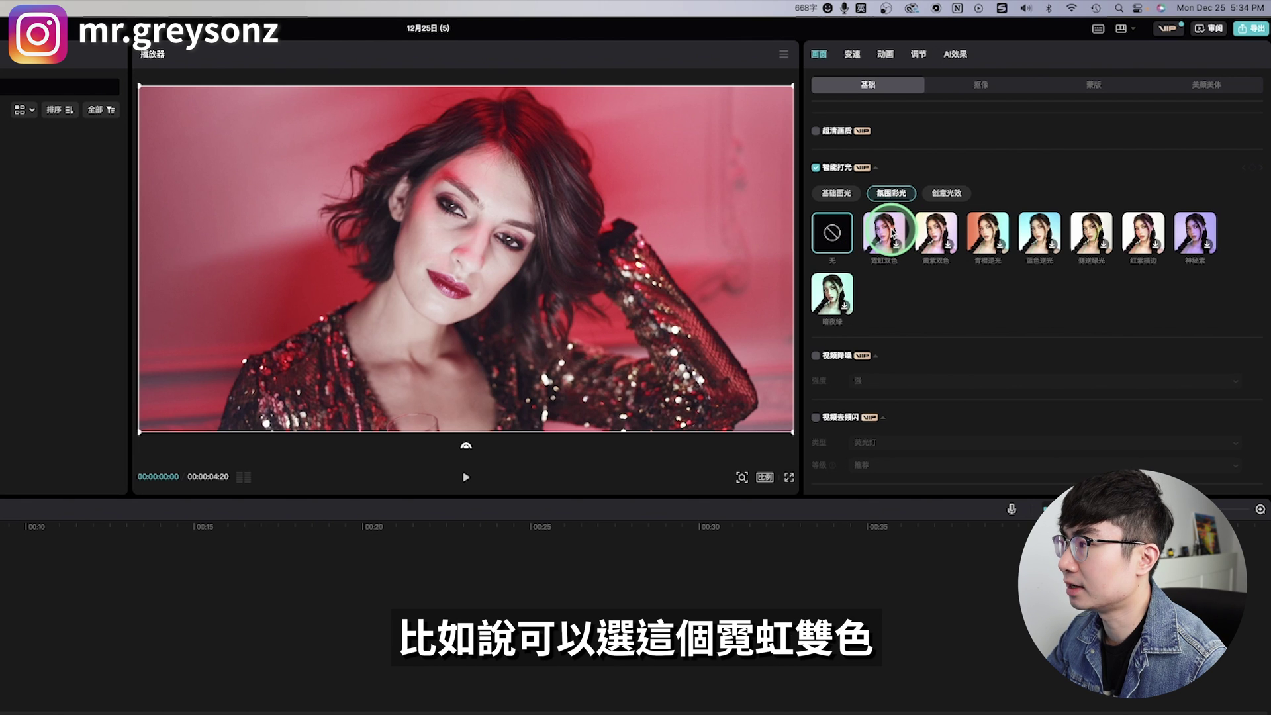
left_click(893, 231)
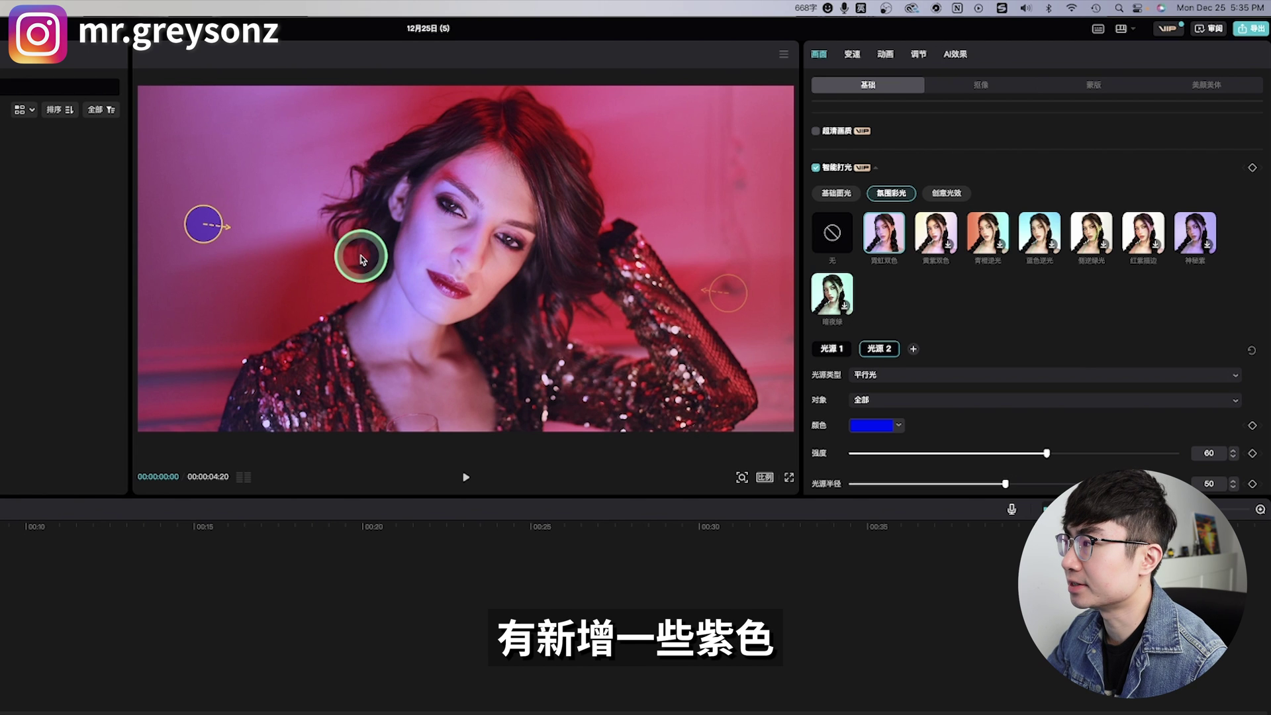
- Switch to the 蓝色逆光 preset and move light source 2 to the right of the woman and light source 1 to her left
left_click(1045, 228)
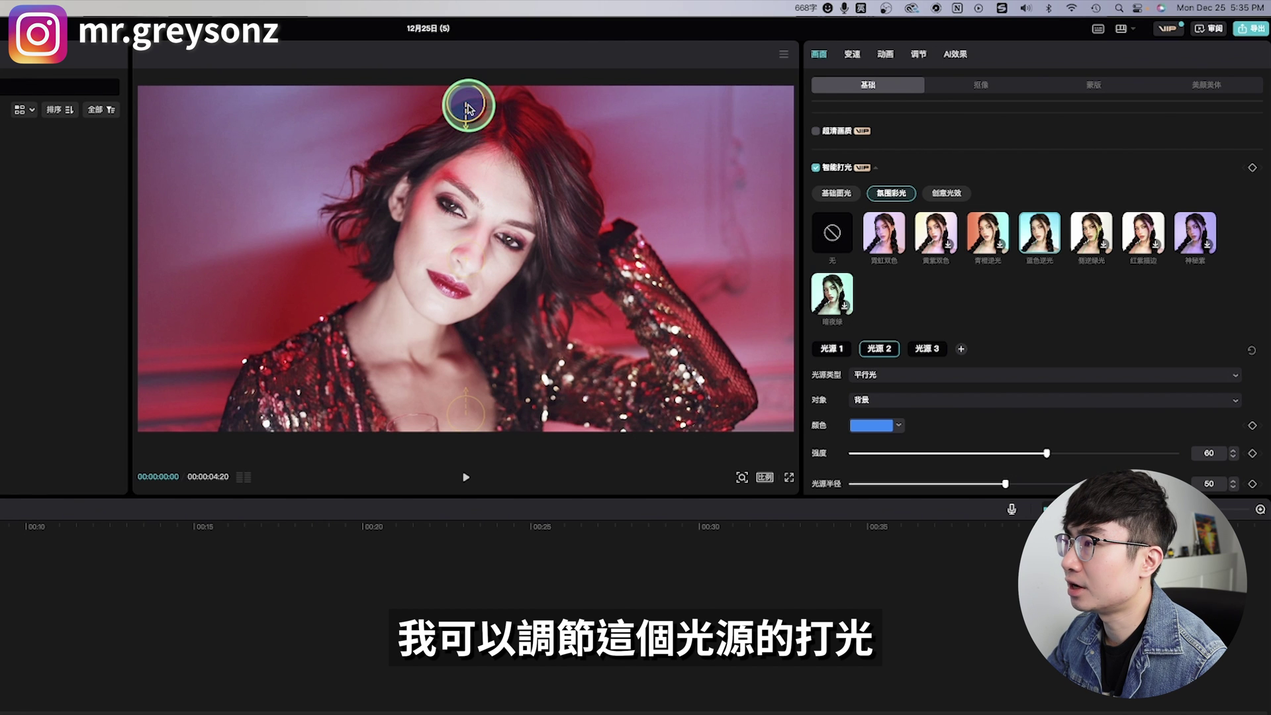
left_click_drag(468, 107, 678, 178)
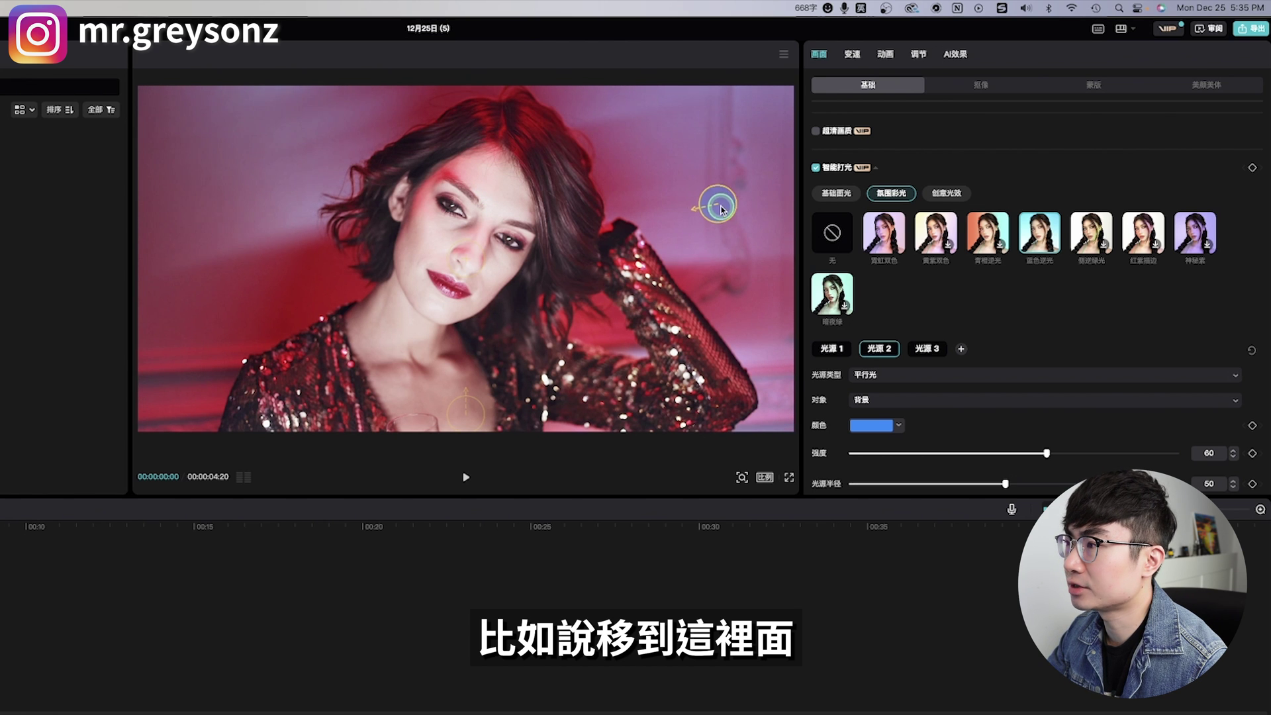
left_click_drag(467, 409, 207, 302)
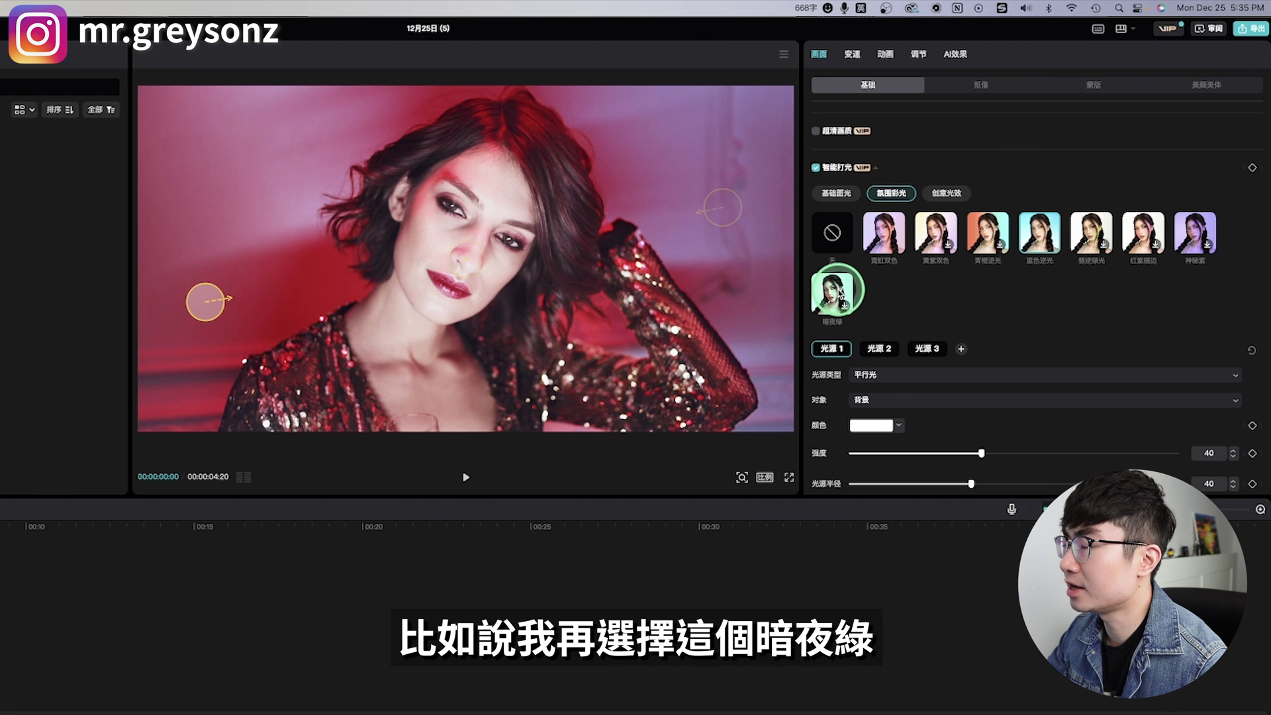
- Try the 暗夜绿 preset, then replace it with the 彩虹光点 effect from 创意光效
left_click(835, 293)
left_click_drag(568, 229, 604, 273)
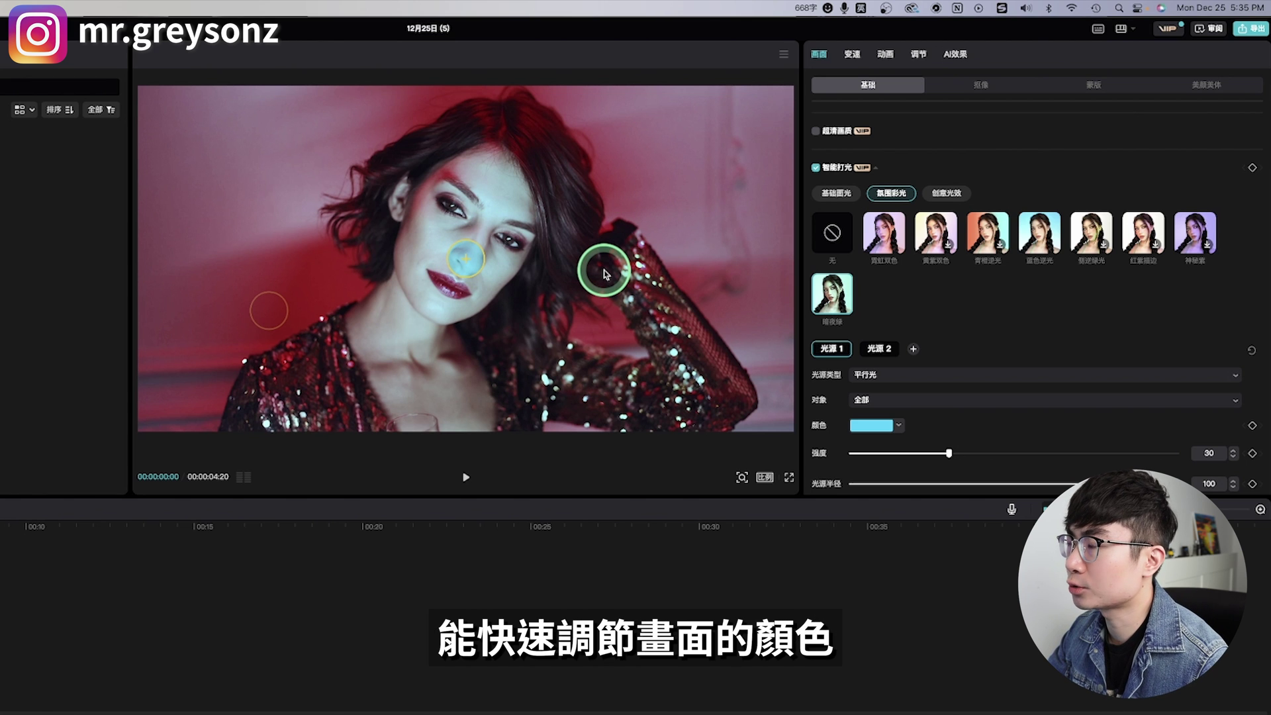
left_click(947, 193)
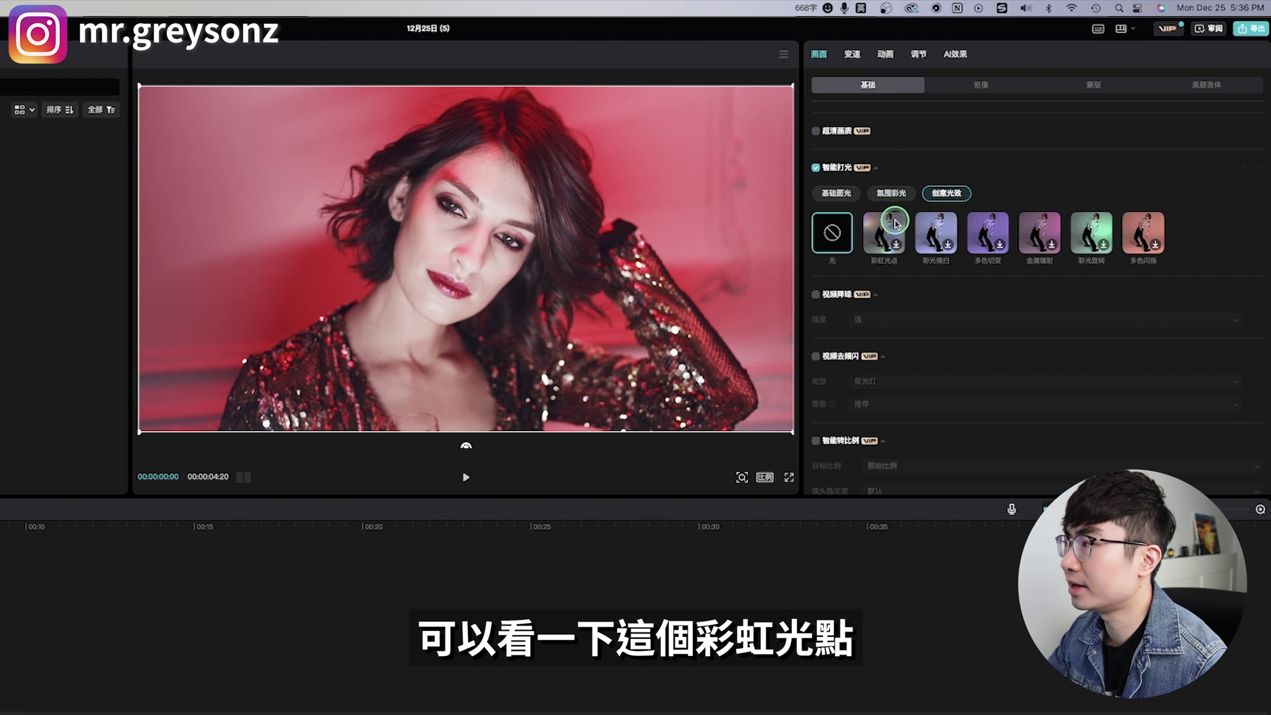
left_click(893, 225)
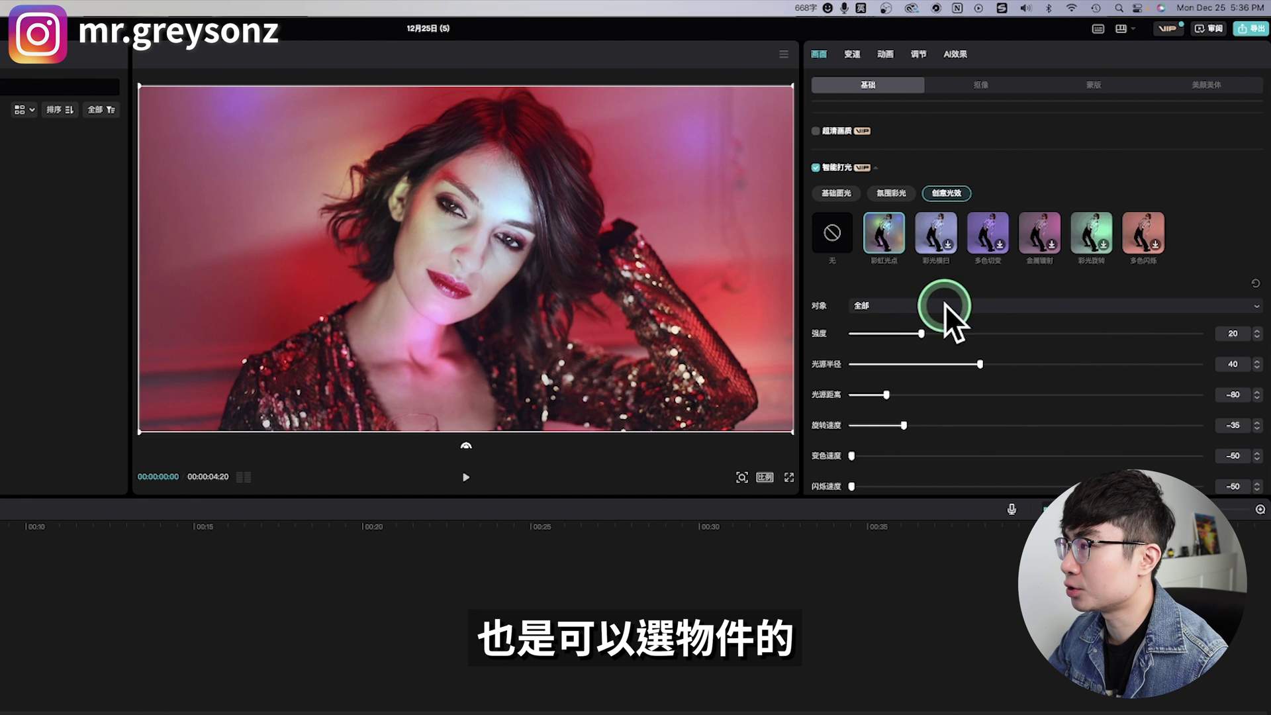
- Limit the 彩虹光点 effect to the 背景, look over its sliders and play the portrait clip
left_click(962, 305)
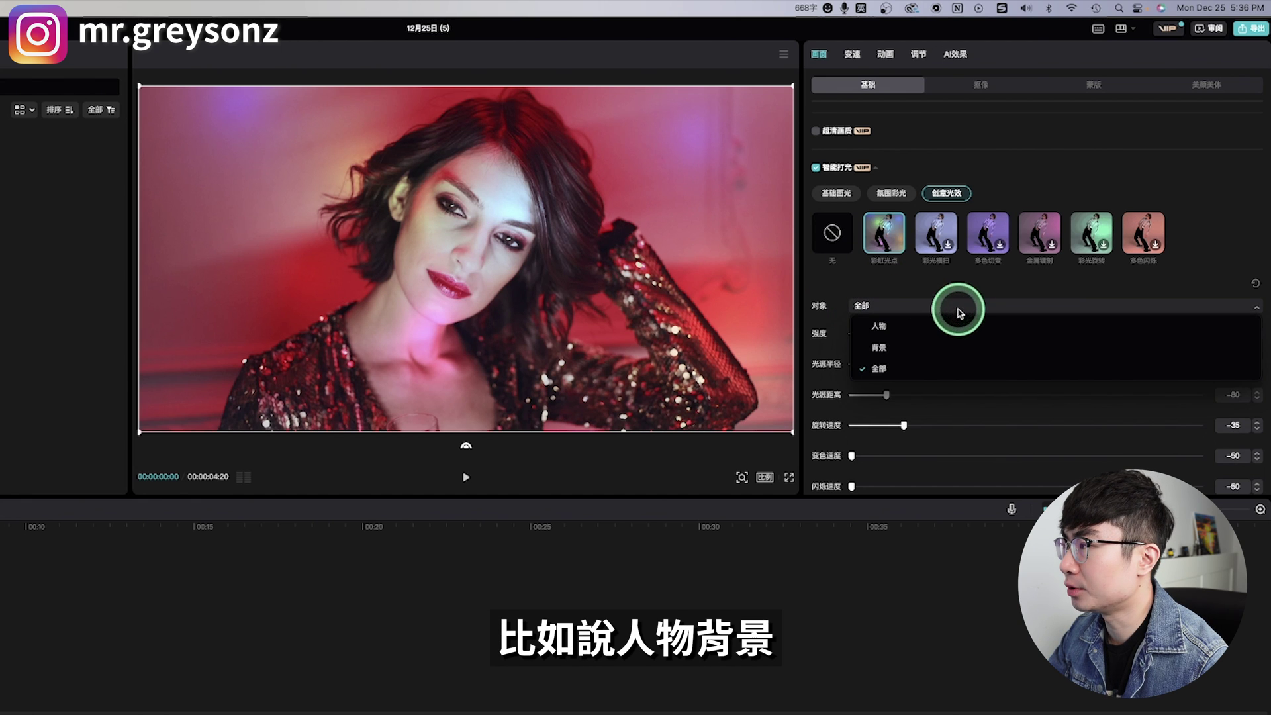
left_click(929, 348)
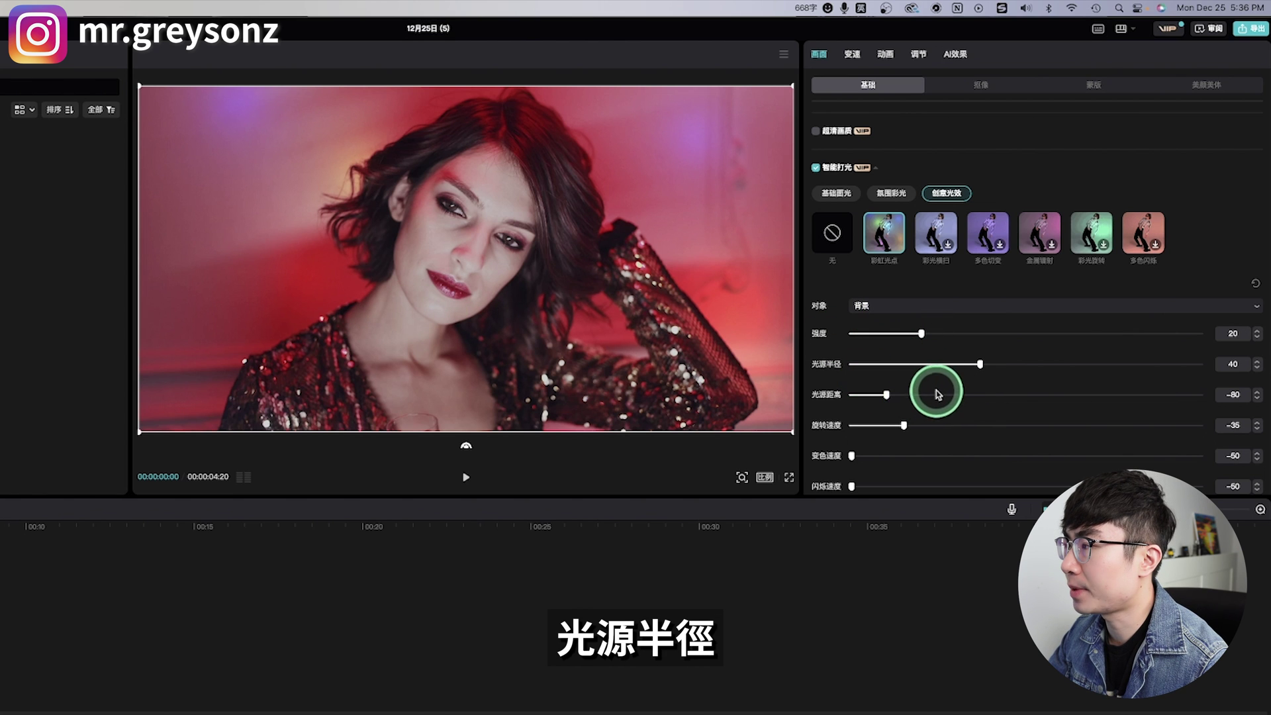
scroll(950, 386, "down", 3)
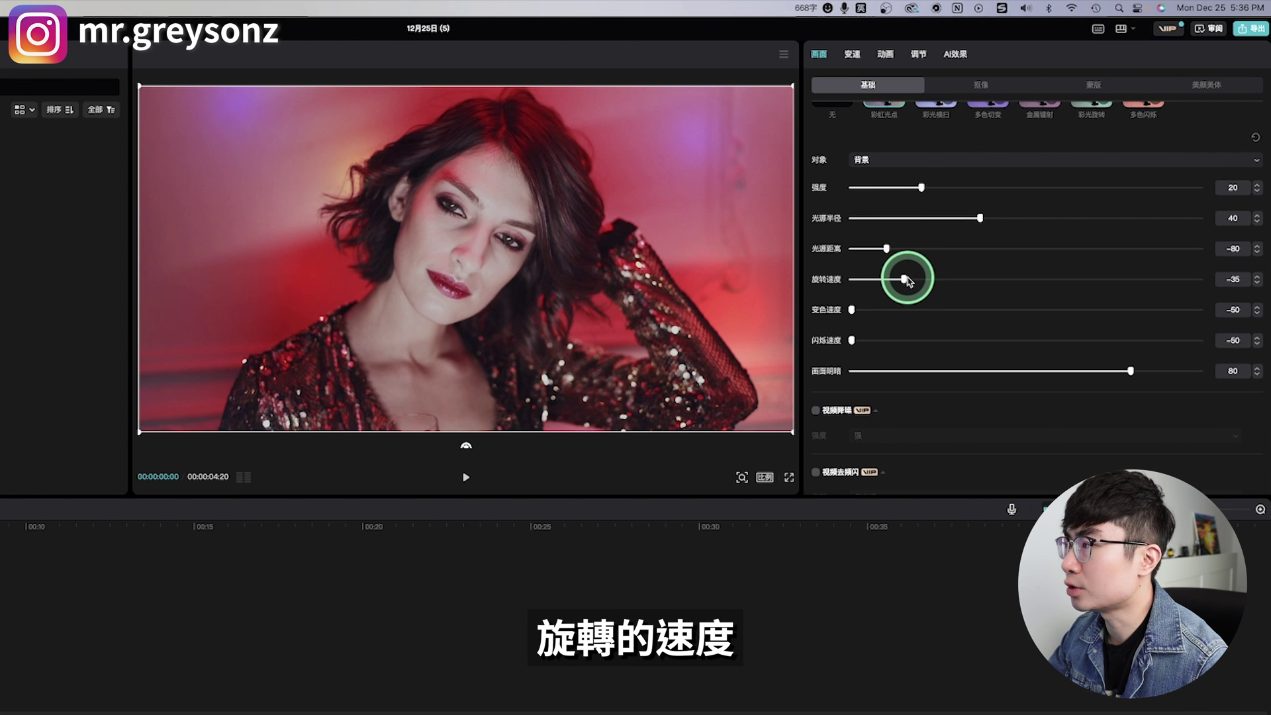
scroll(894, 318, "up", 1)
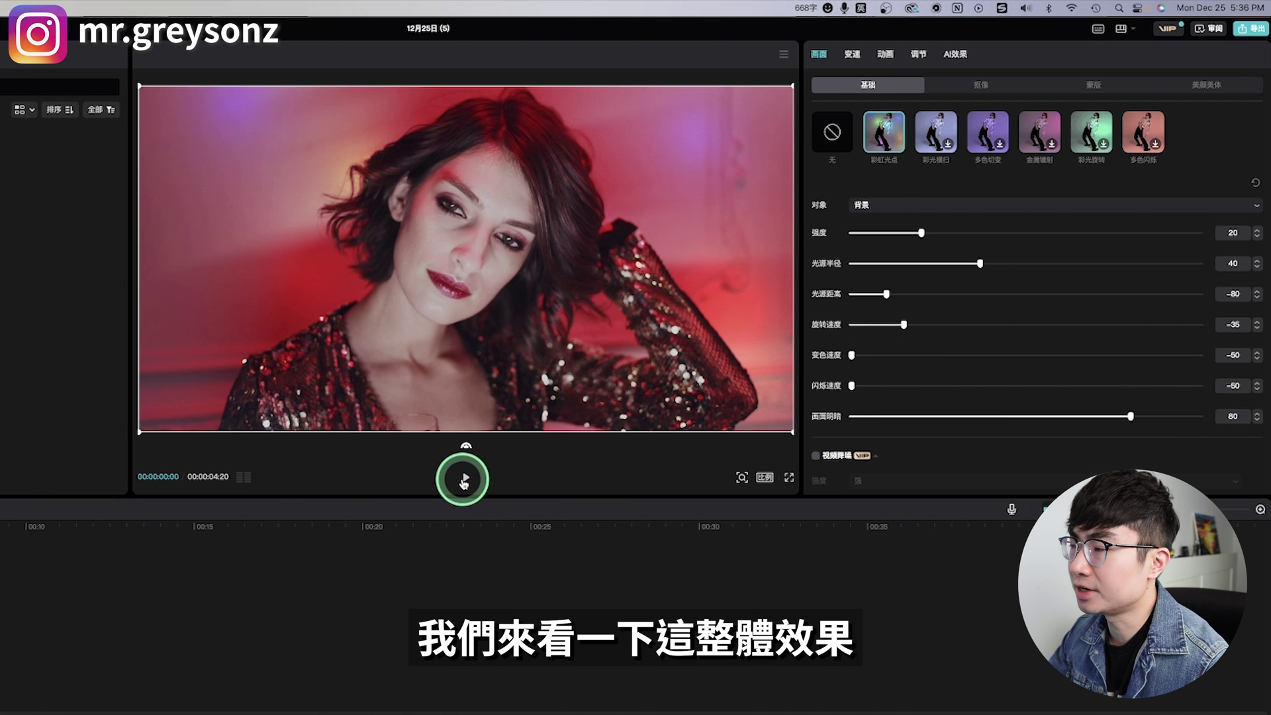
left_click(463, 480)
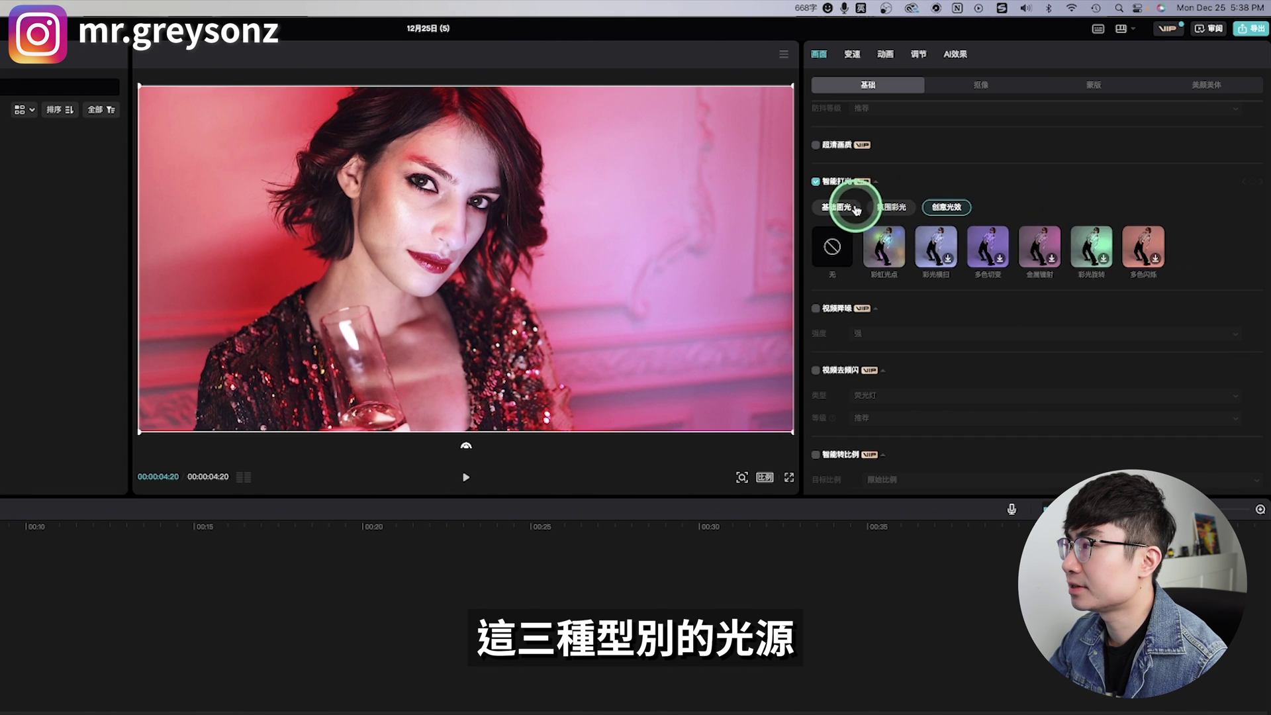
- Go through the three lighting categories 基础面光, 氛围彩光 and 创意光效
left_click(854, 206)
left_click(902, 208)
left_click(945, 207)
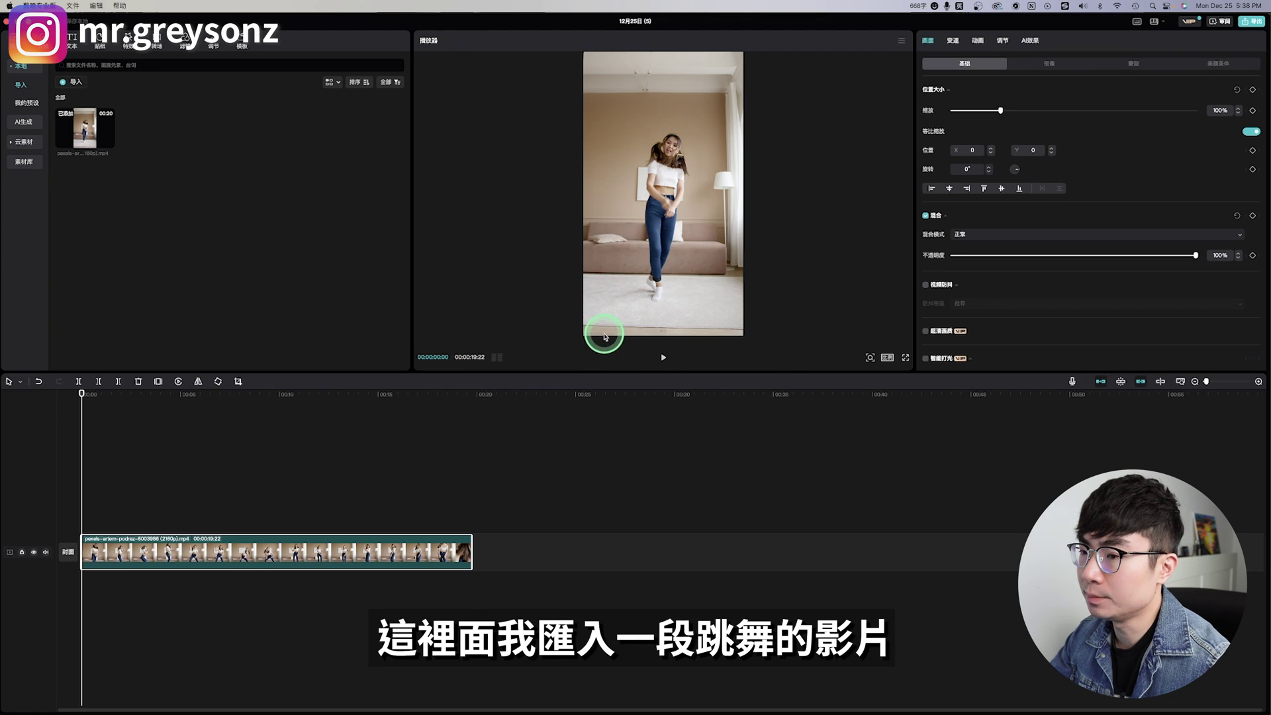
- Play part of the dance clip and turn on 智能运镜 with the 动感 style
key("space")
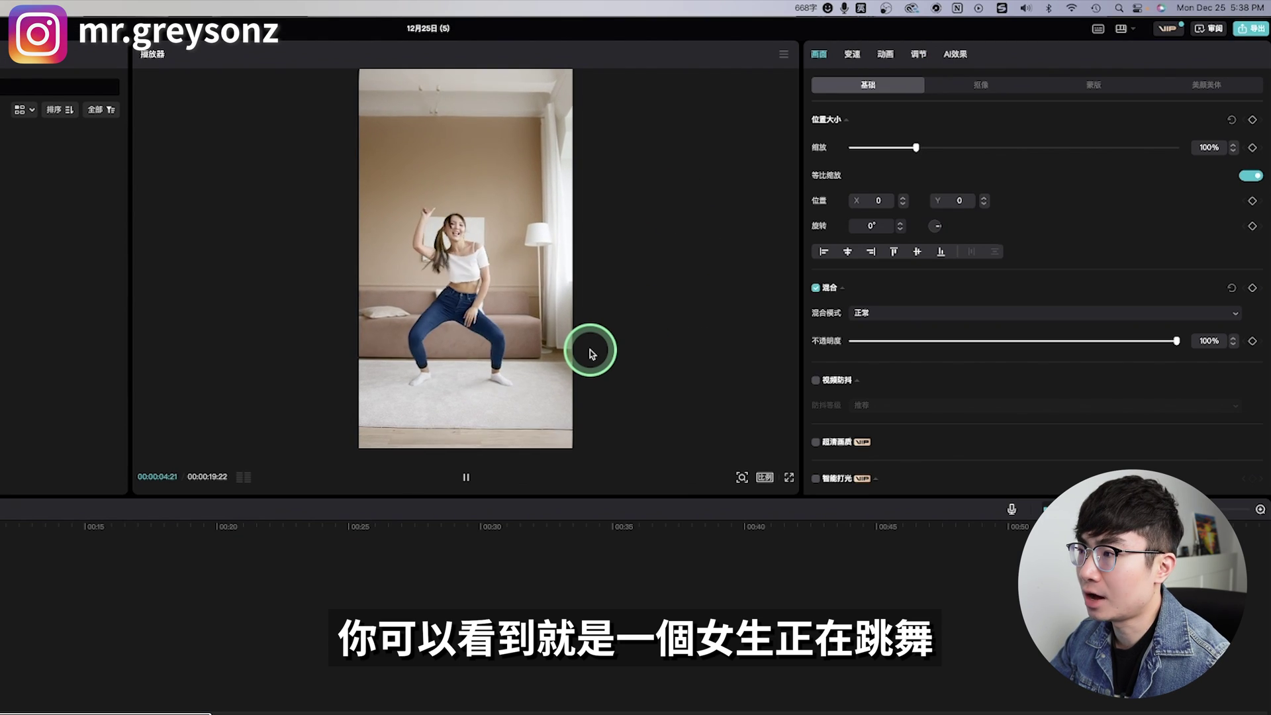
key("space")
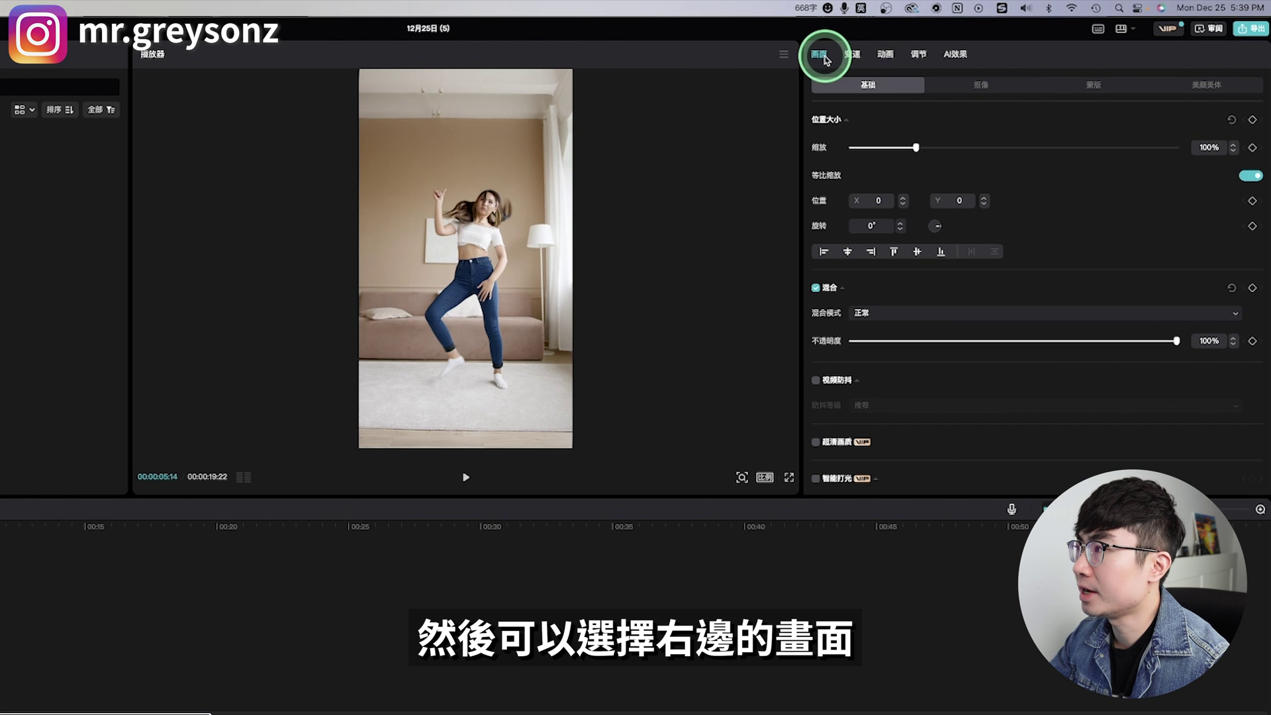
scroll(974, 153, "down", 3)
scroll(974, 156, "down", 5)
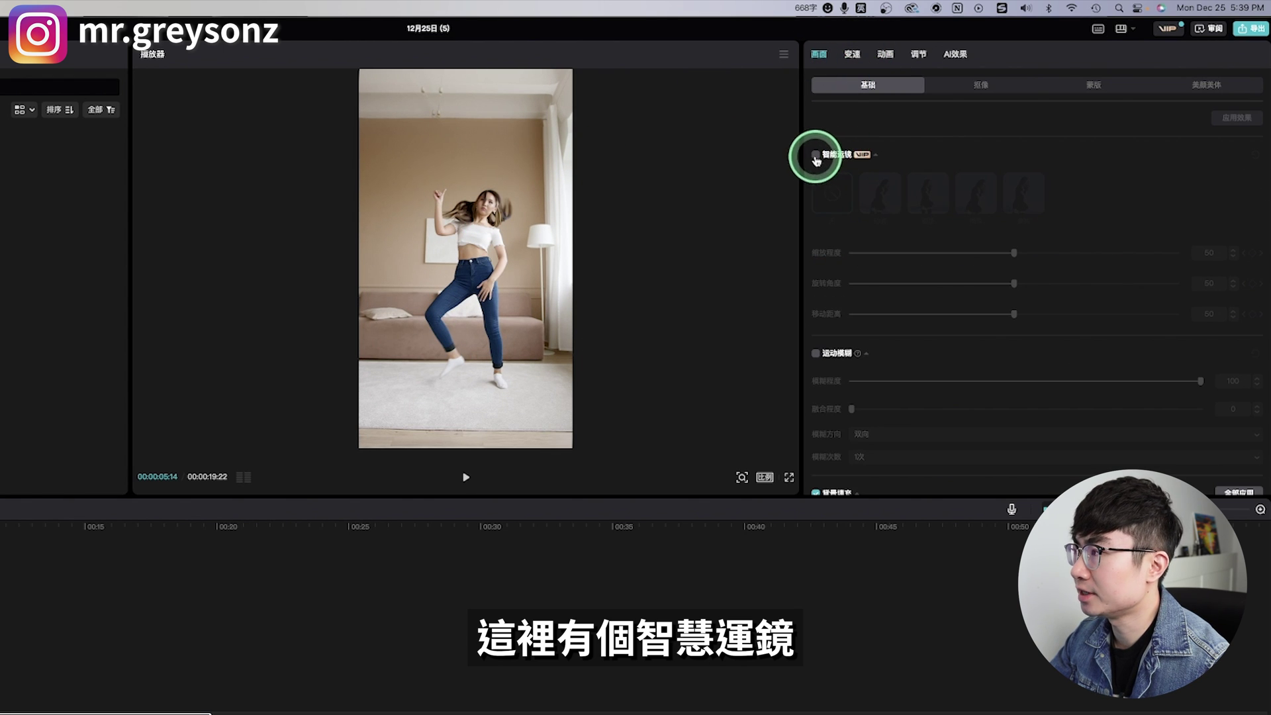
left_click(816, 155)
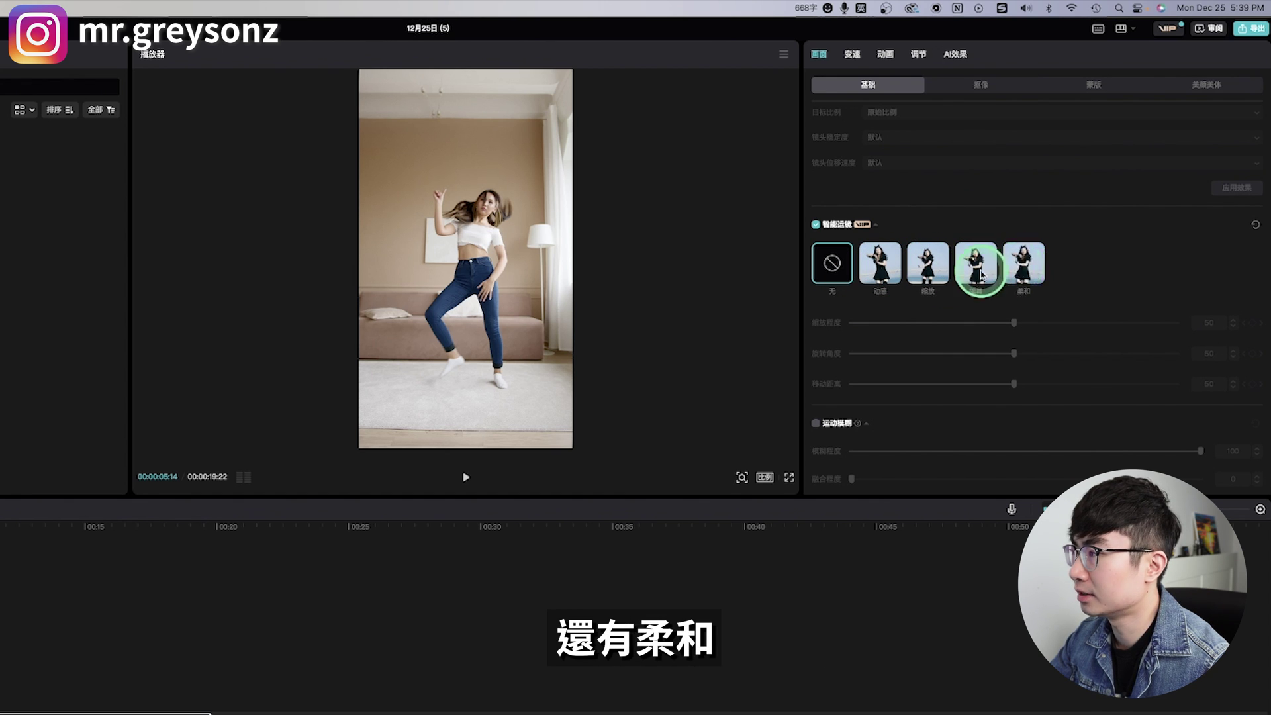
left_click(890, 272)
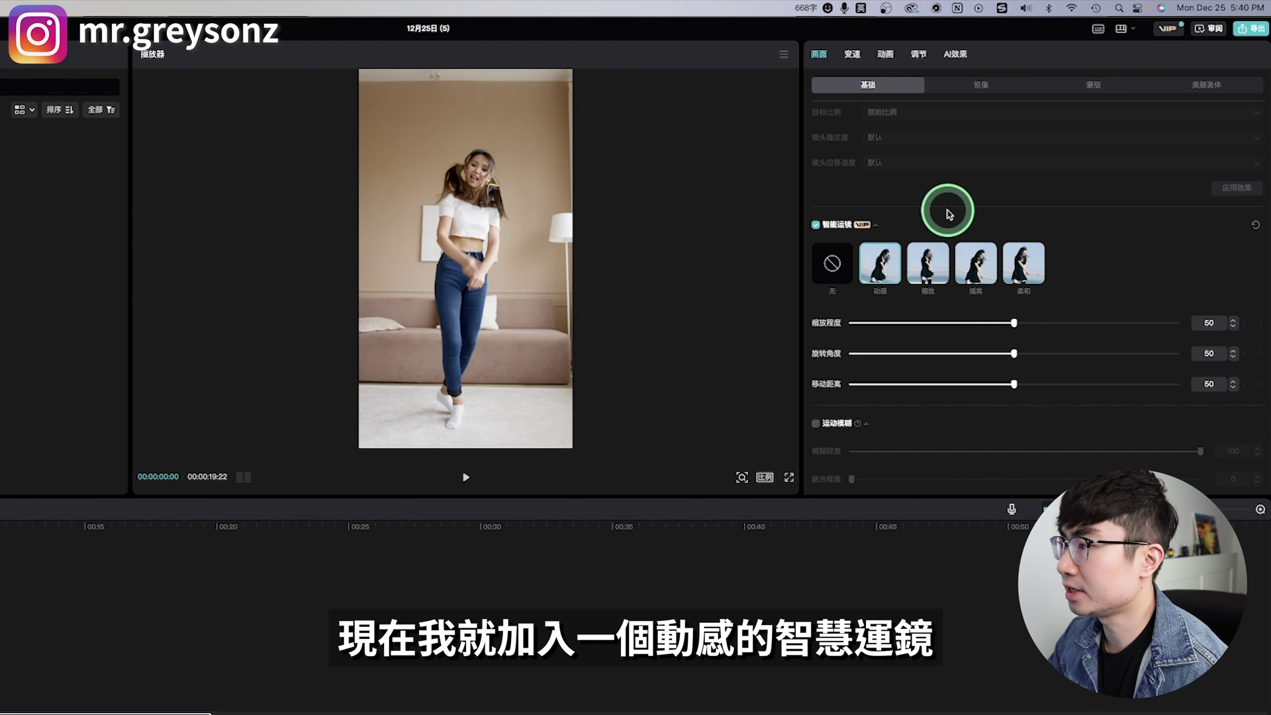
- Preview the 动感 camera movement full screen, and preview the 摇晃 style the same way
key("super+shift+f")
key("space")
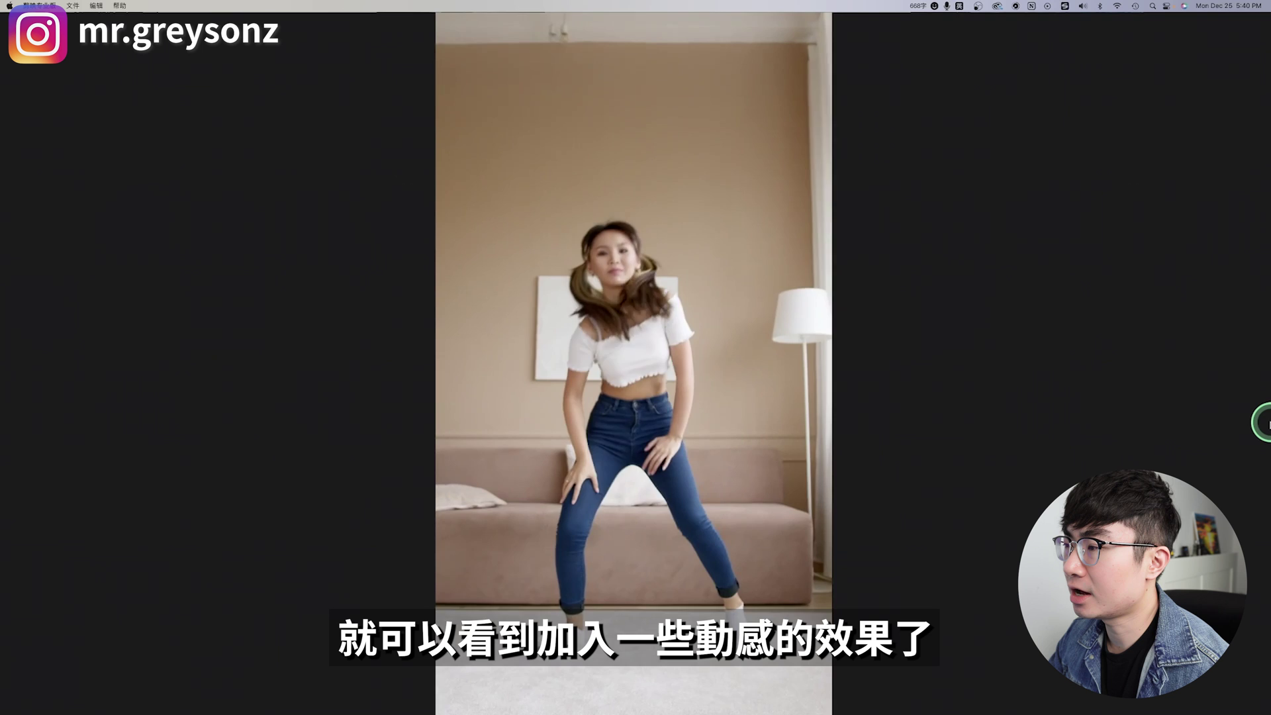
key("Escape")
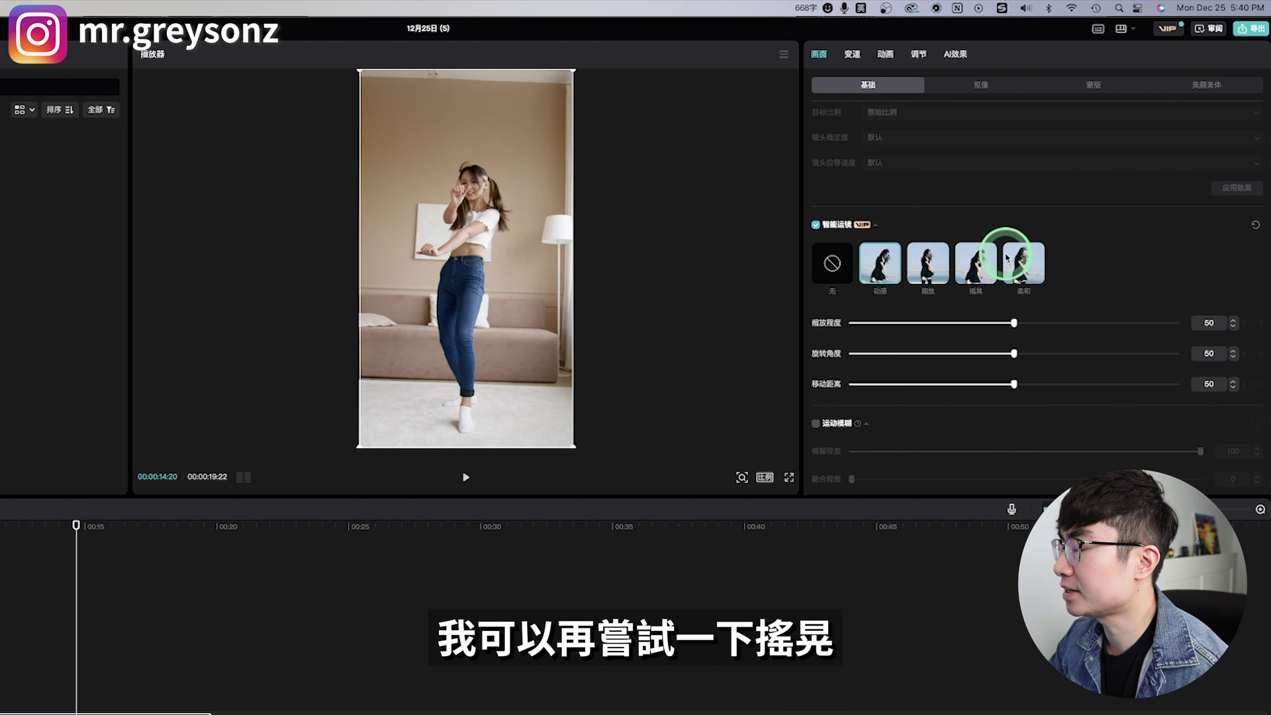
key("super+shift+f")
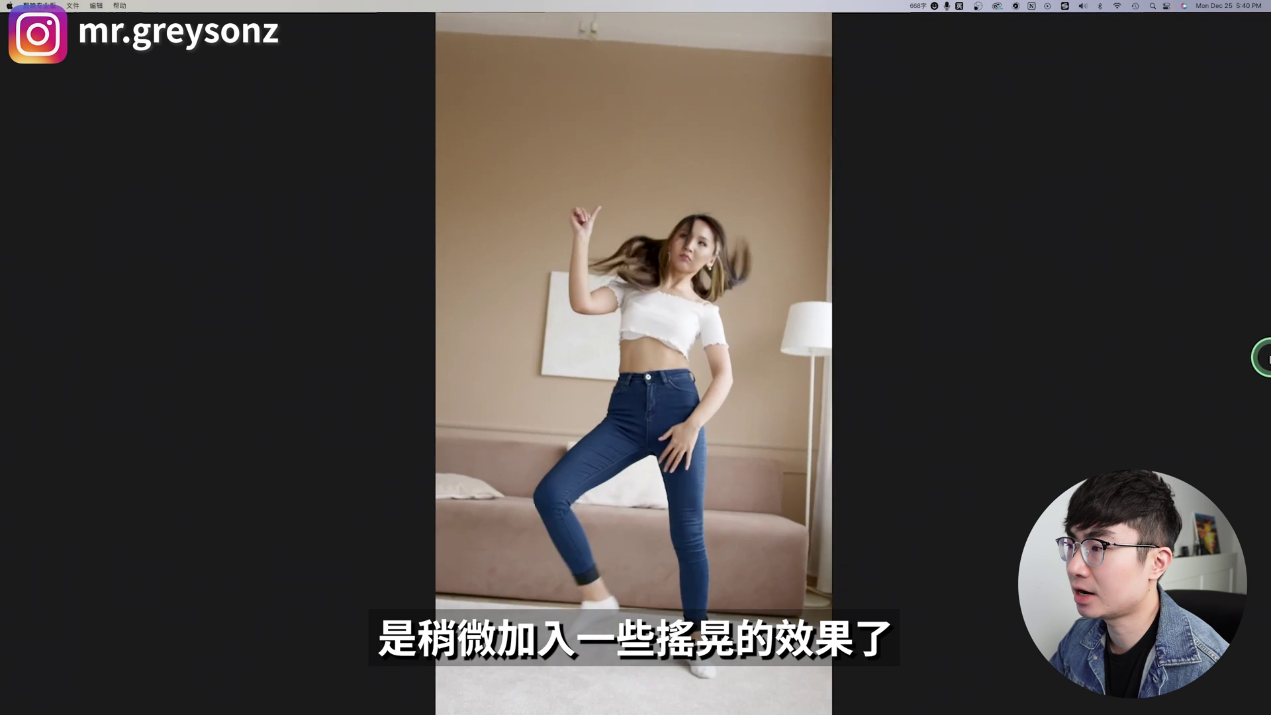
key("Escape")
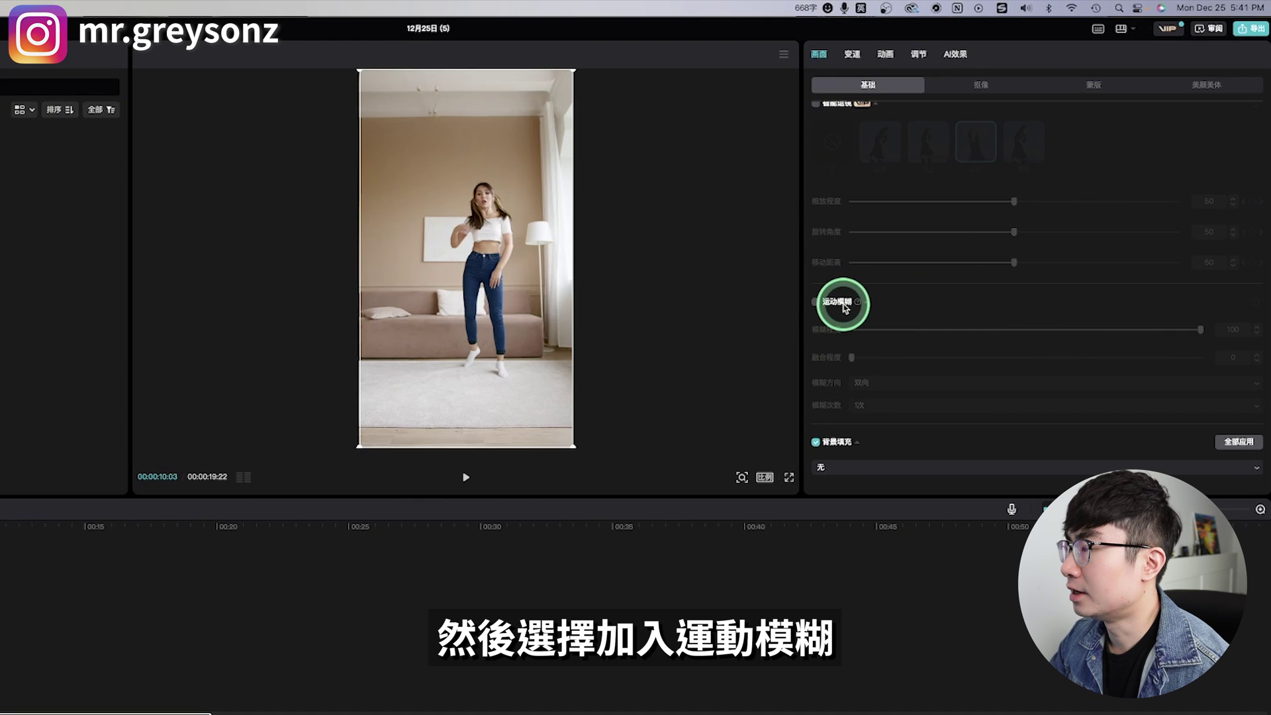
- Turn on 运动模糊 for the dance clip, preview it, and keep the blur direction at 双向
left_click(841, 303)
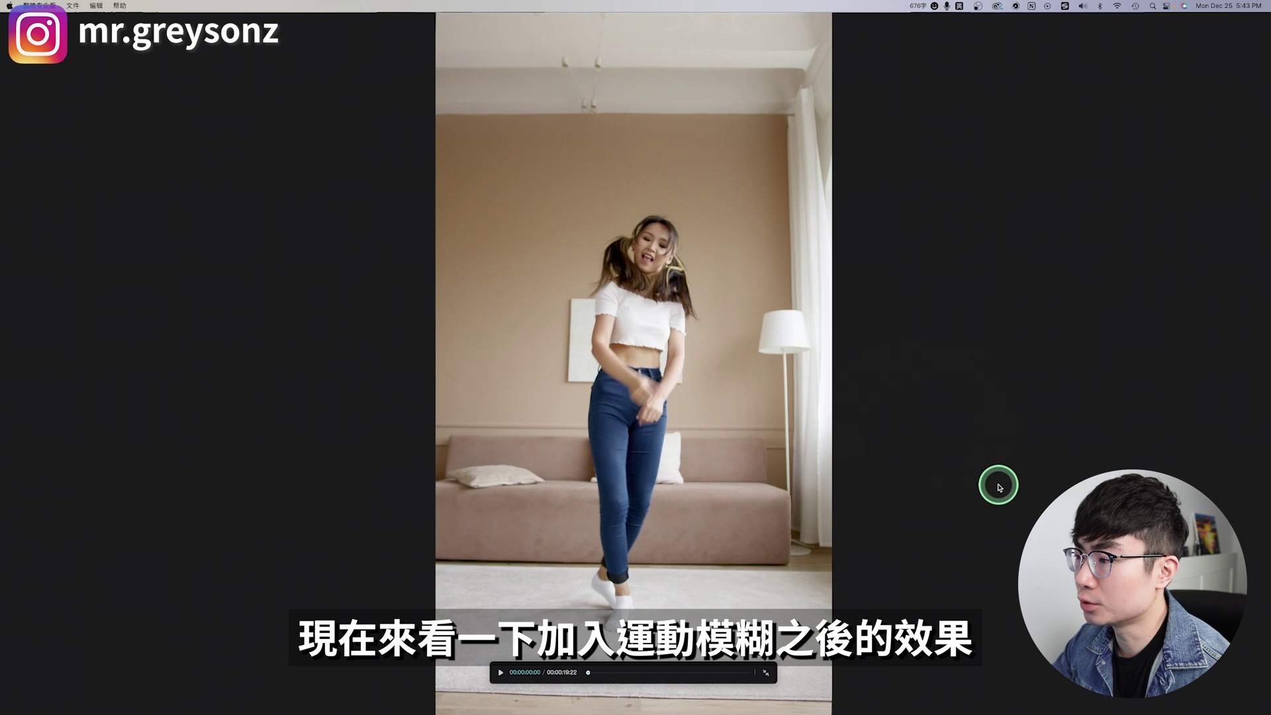
key("space")
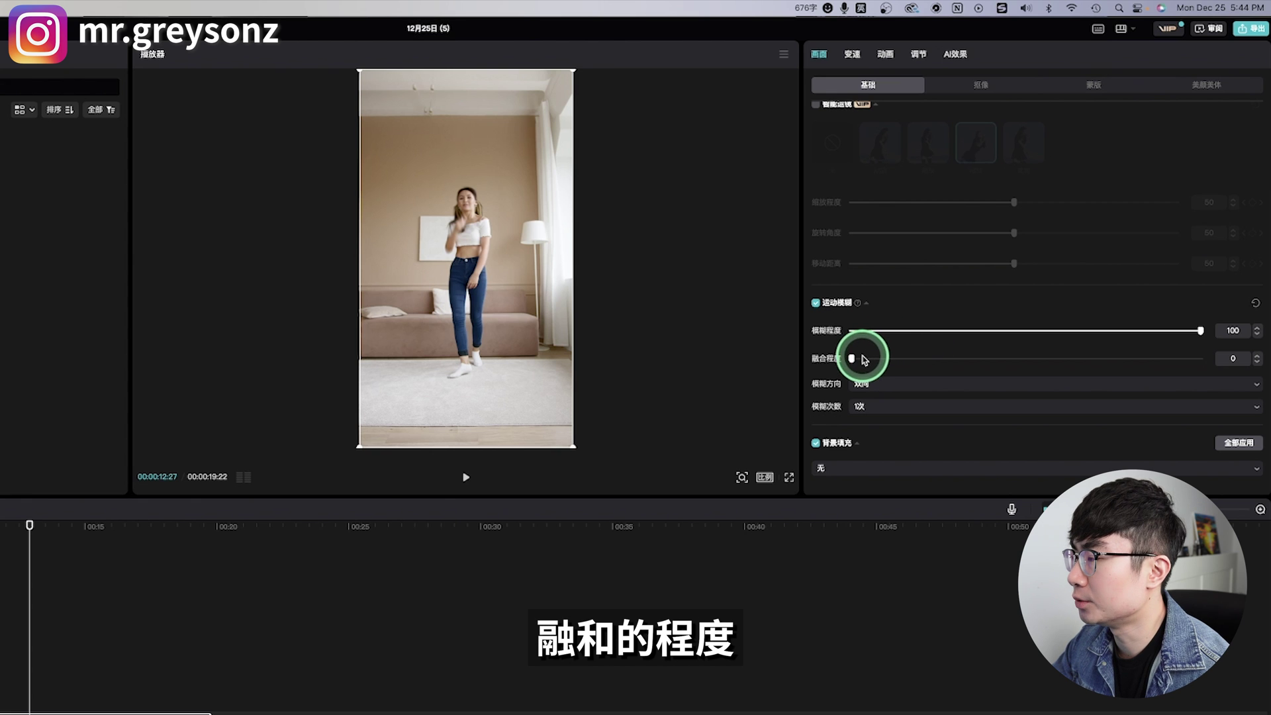
left_click(918, 383)
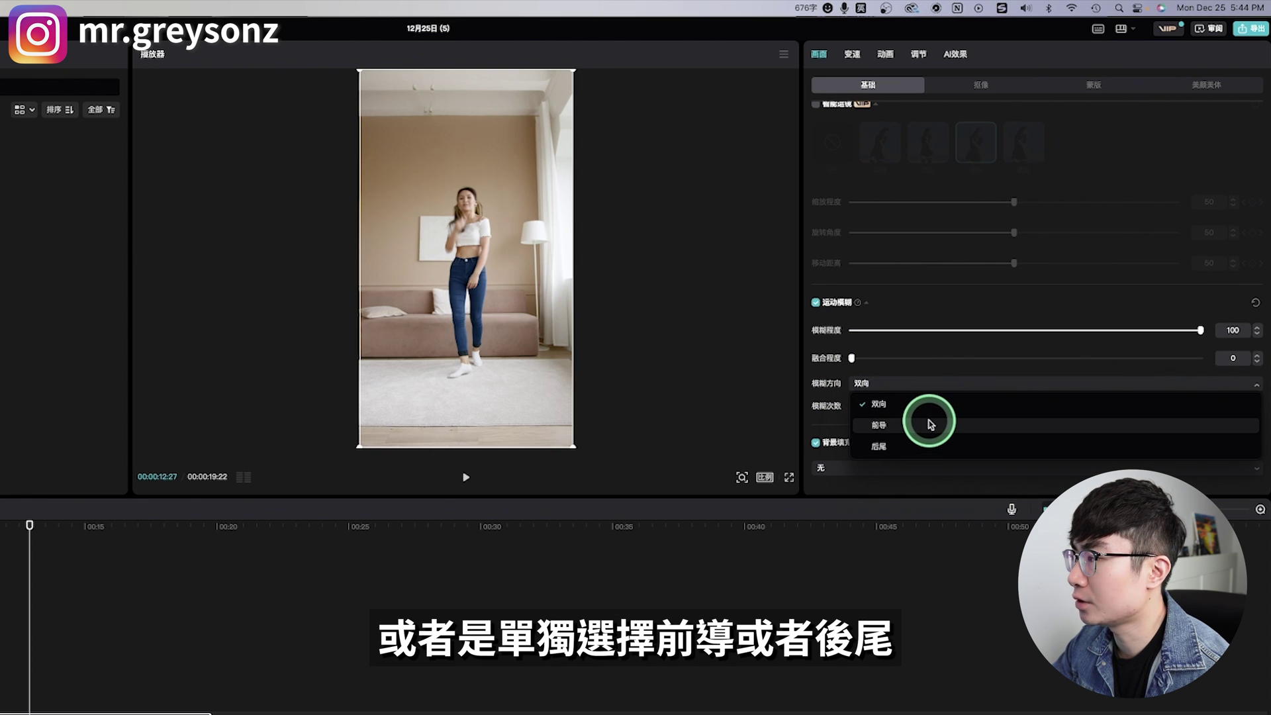
left_click(898, 405)
left_click(896, 406)
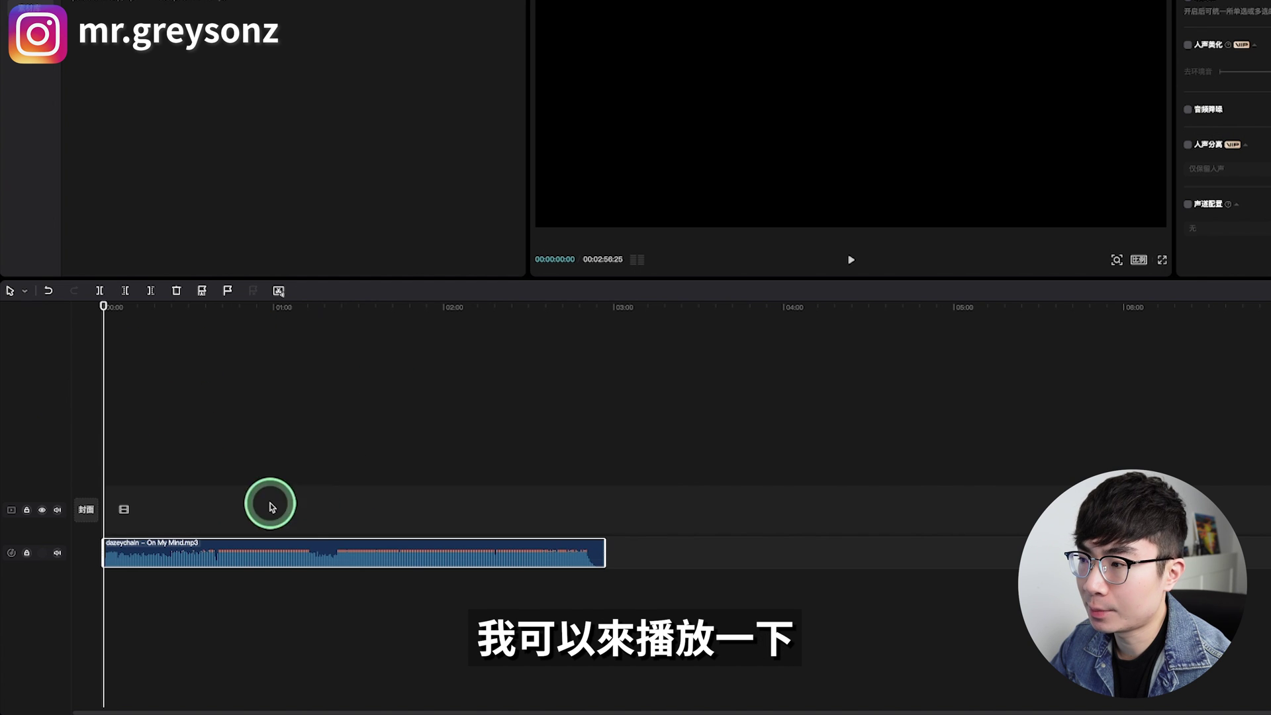
- Listen to the music track, set its 人声分离 to 仅保留背景声 and play it again
key("space")
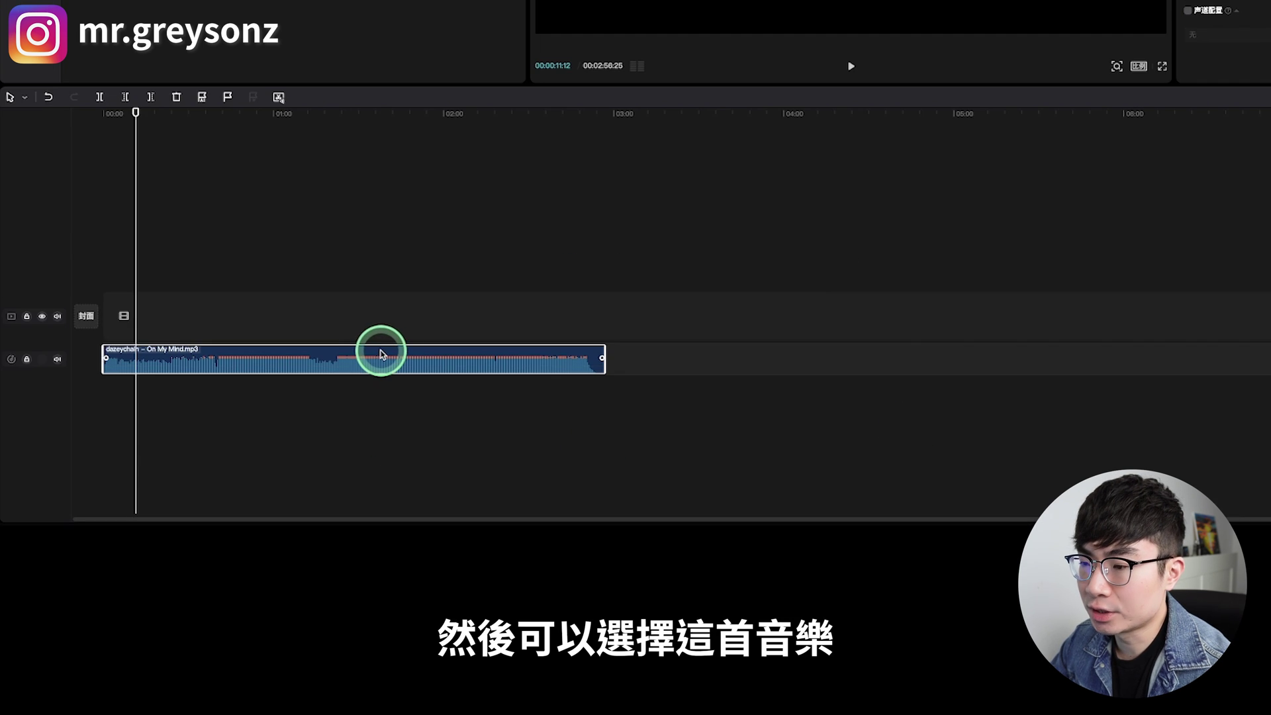
right_click(380, 353)
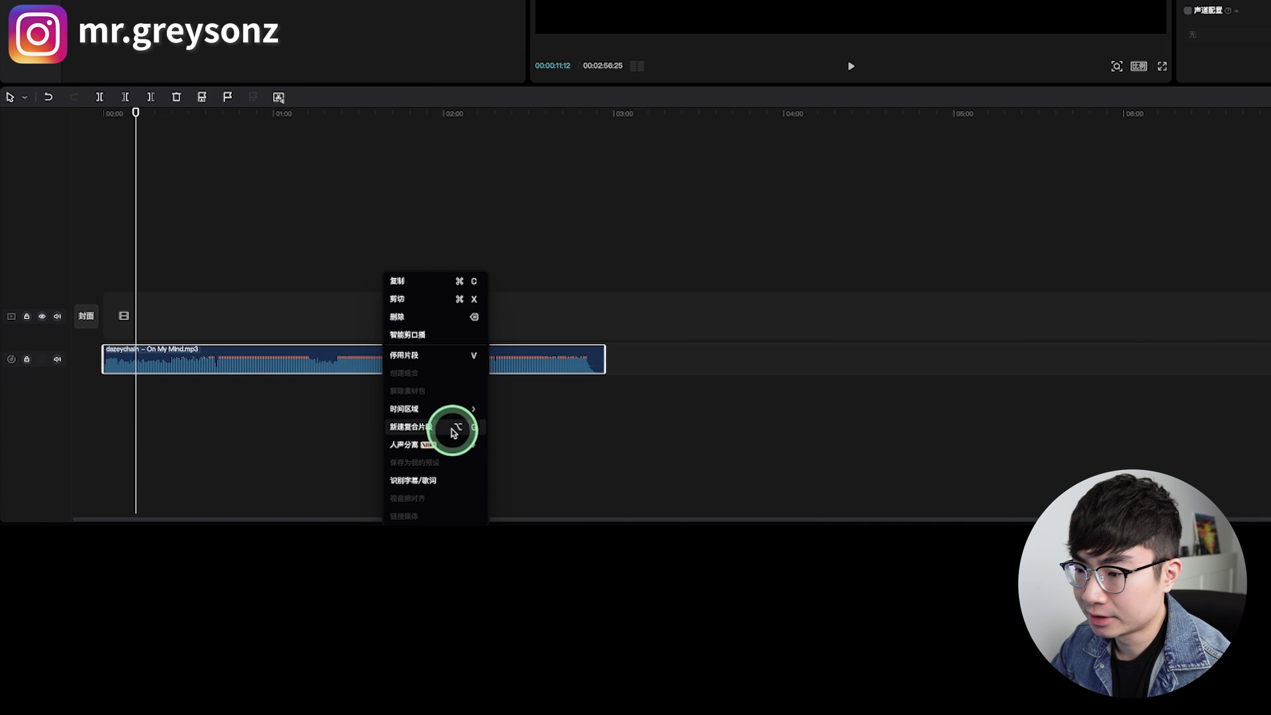
mouse_move(459, 442)
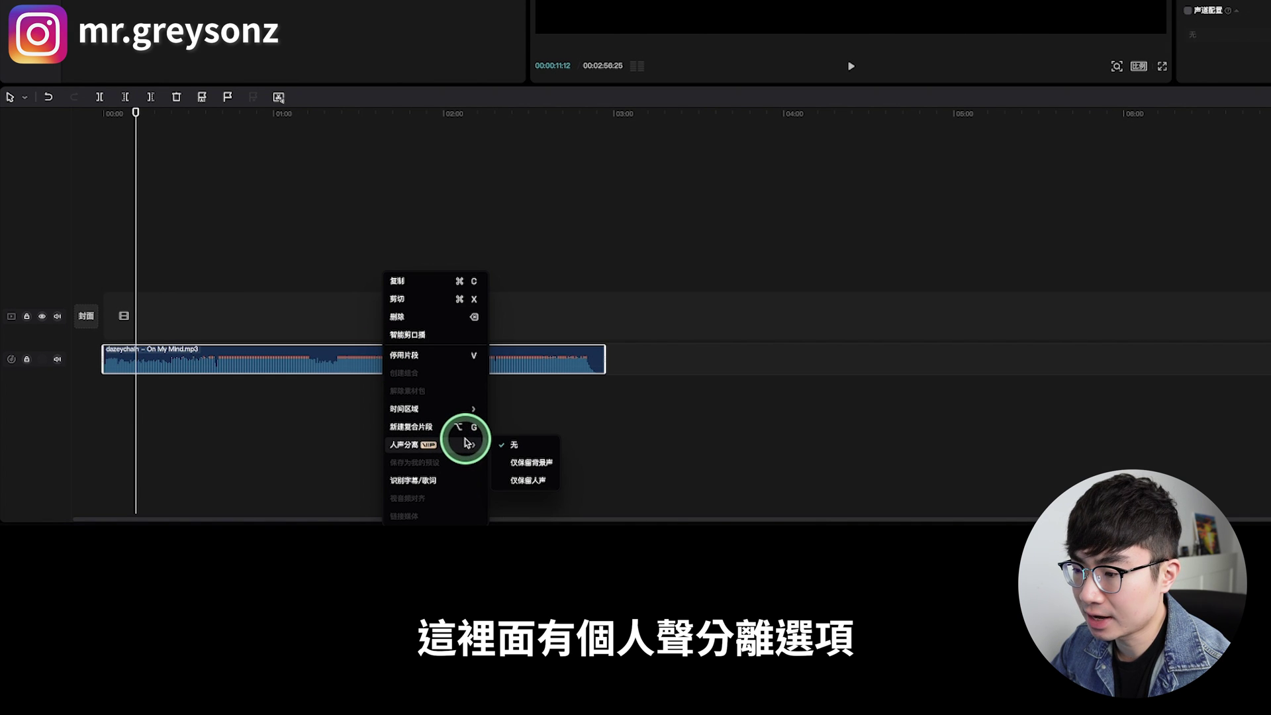
left_click(533, 463)
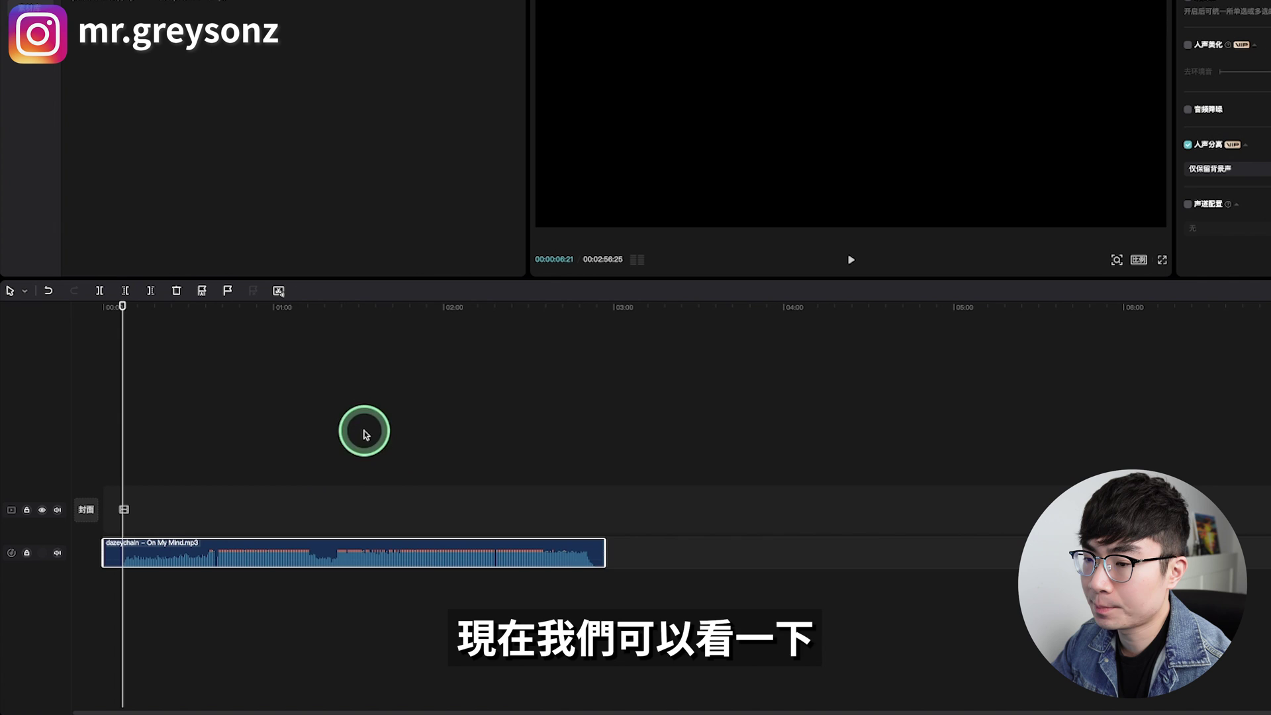
key("space")
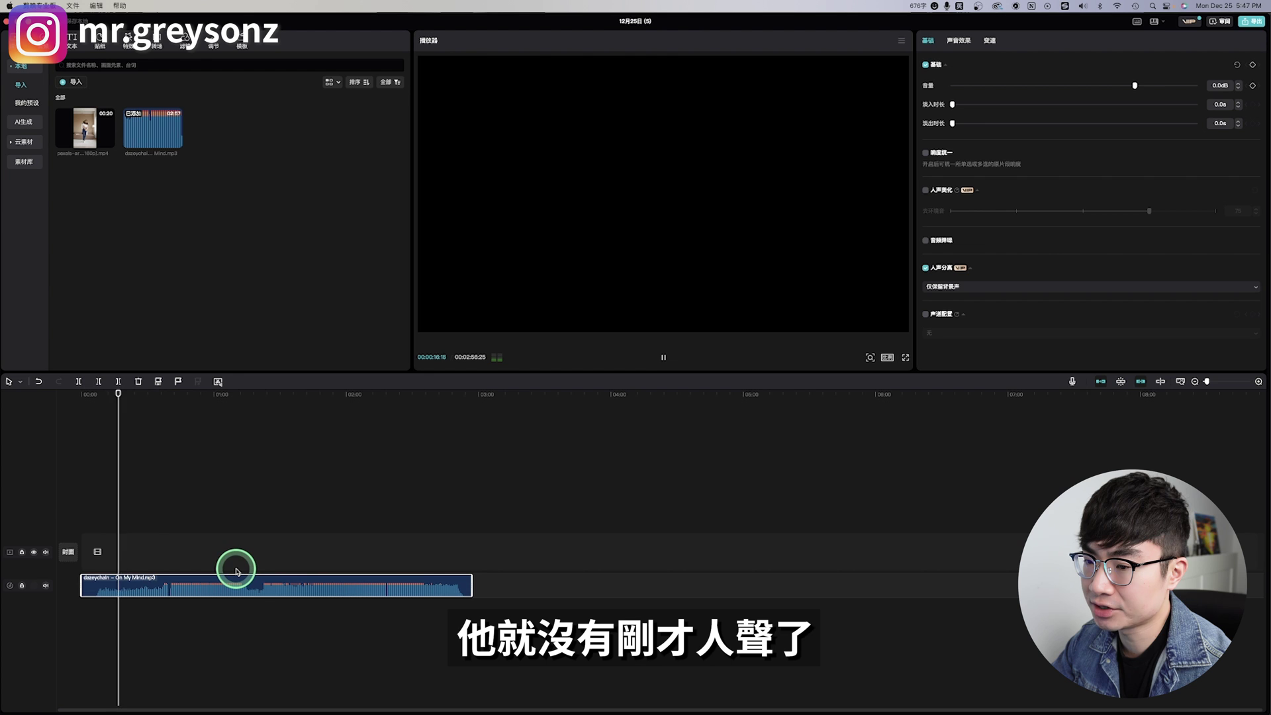
- Change the music track's 人声分离 to 仅保留人声 and play it from the start
left_click(960, 287)
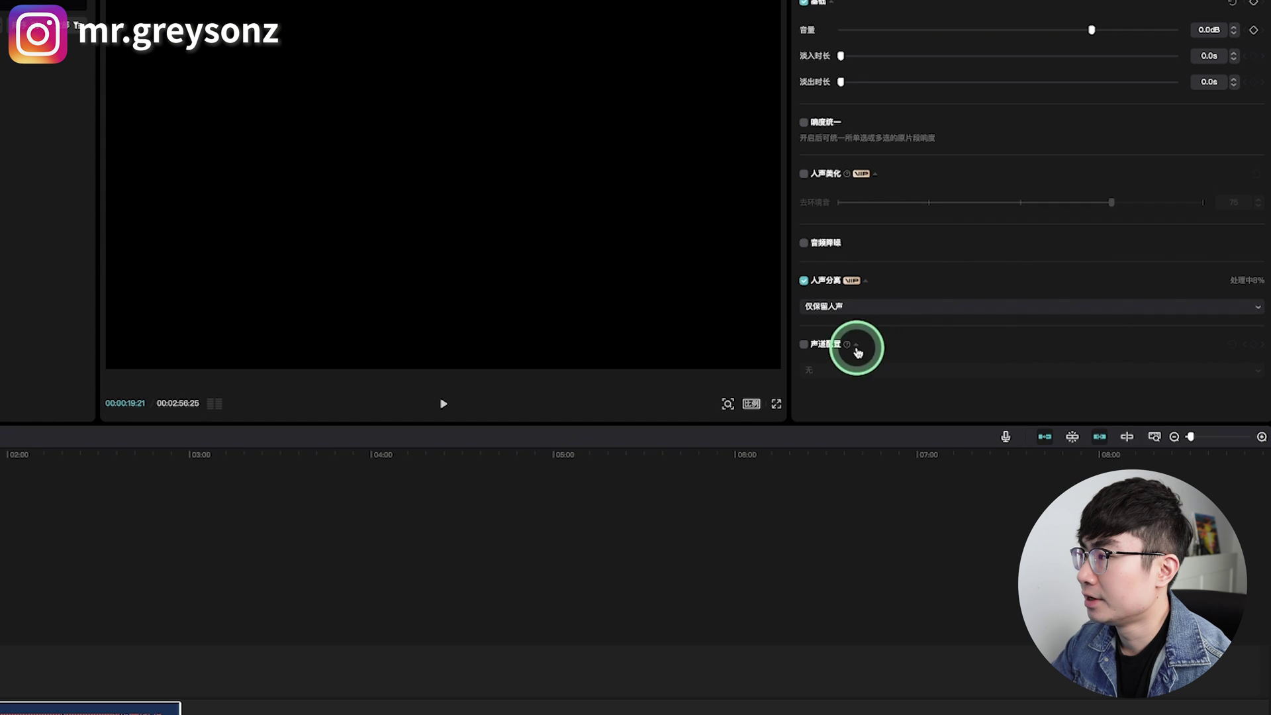
left_click(963, 308)
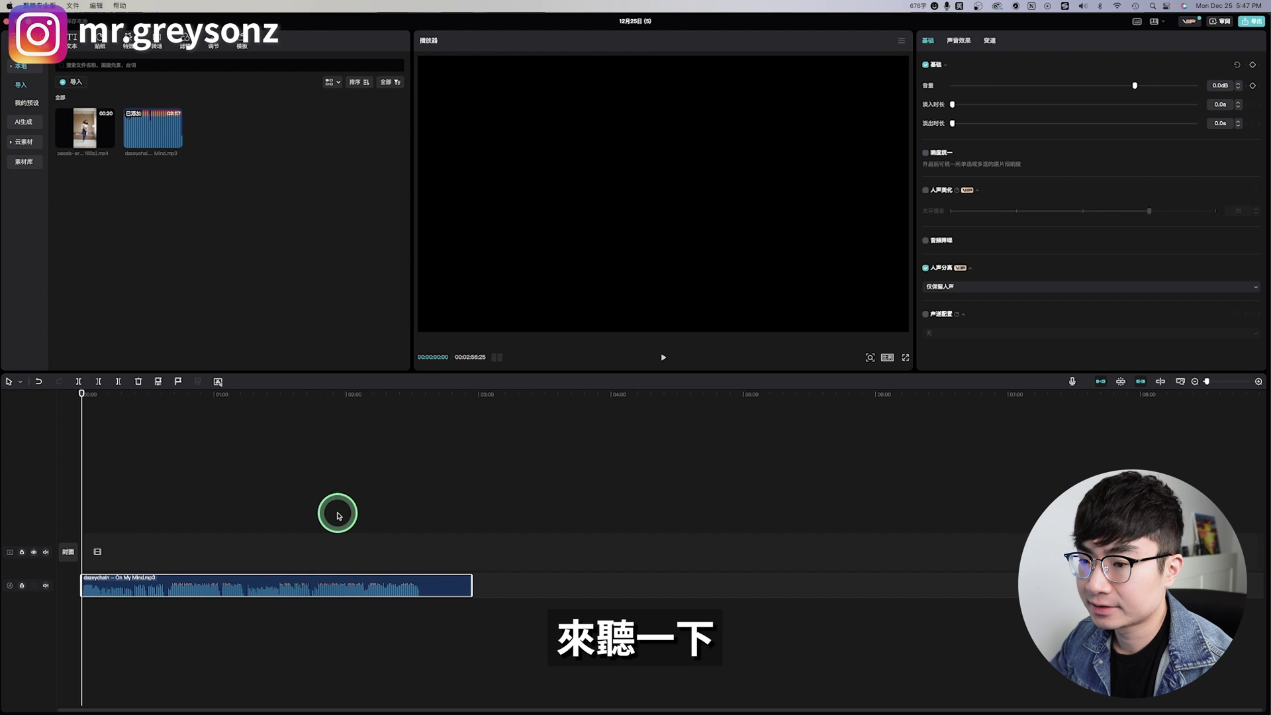
key("space")
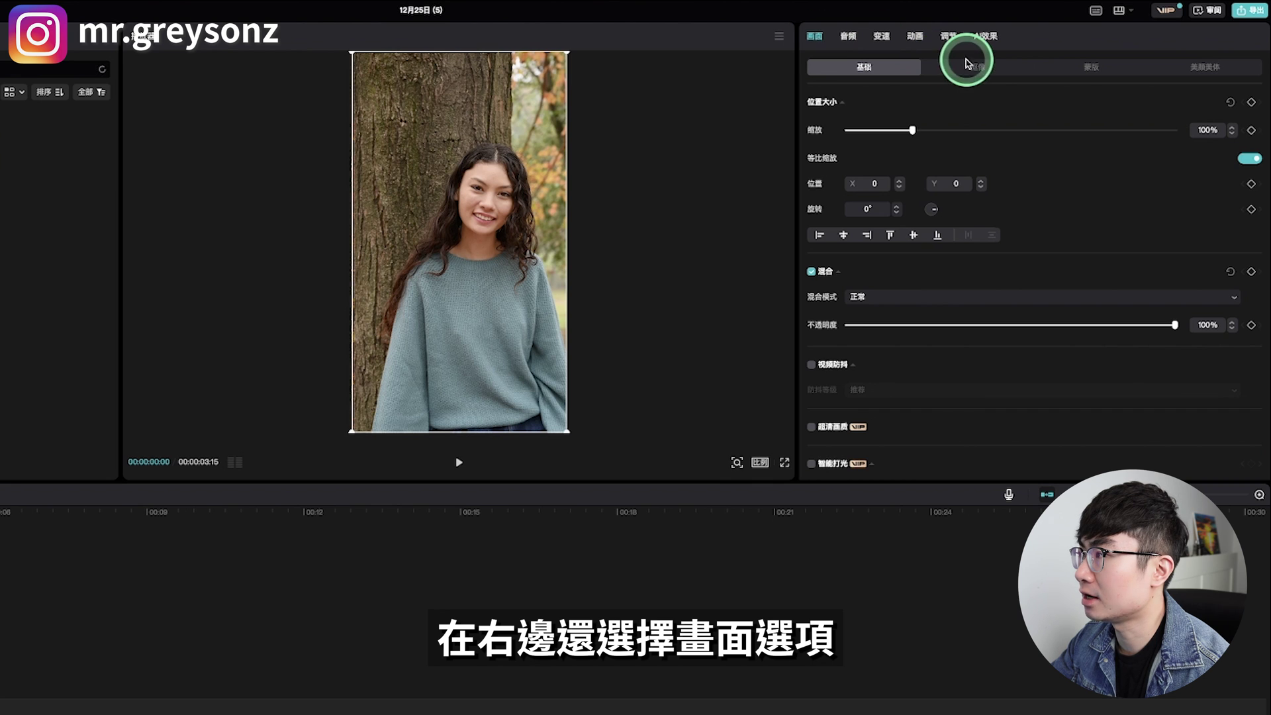
- Cut the woman out of the background with 智能抠像 and add a 单层描边 outline
left_click(967, 63)
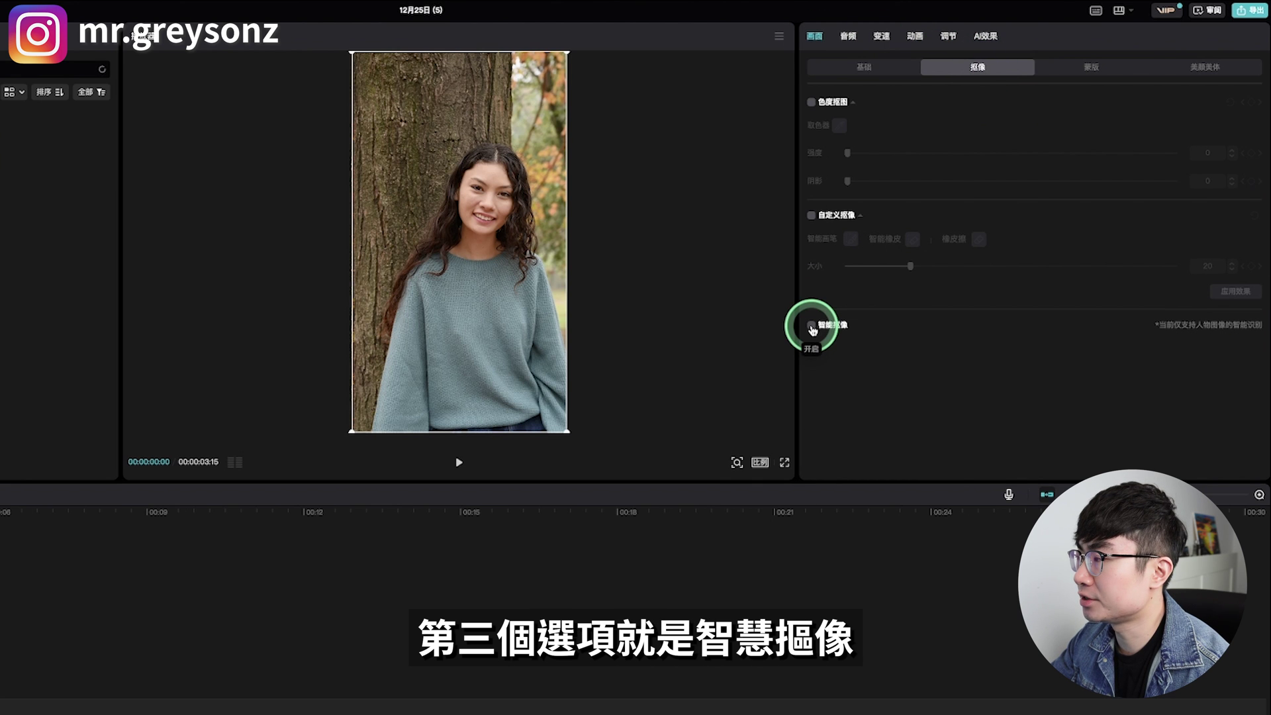
left_click(811, 325)
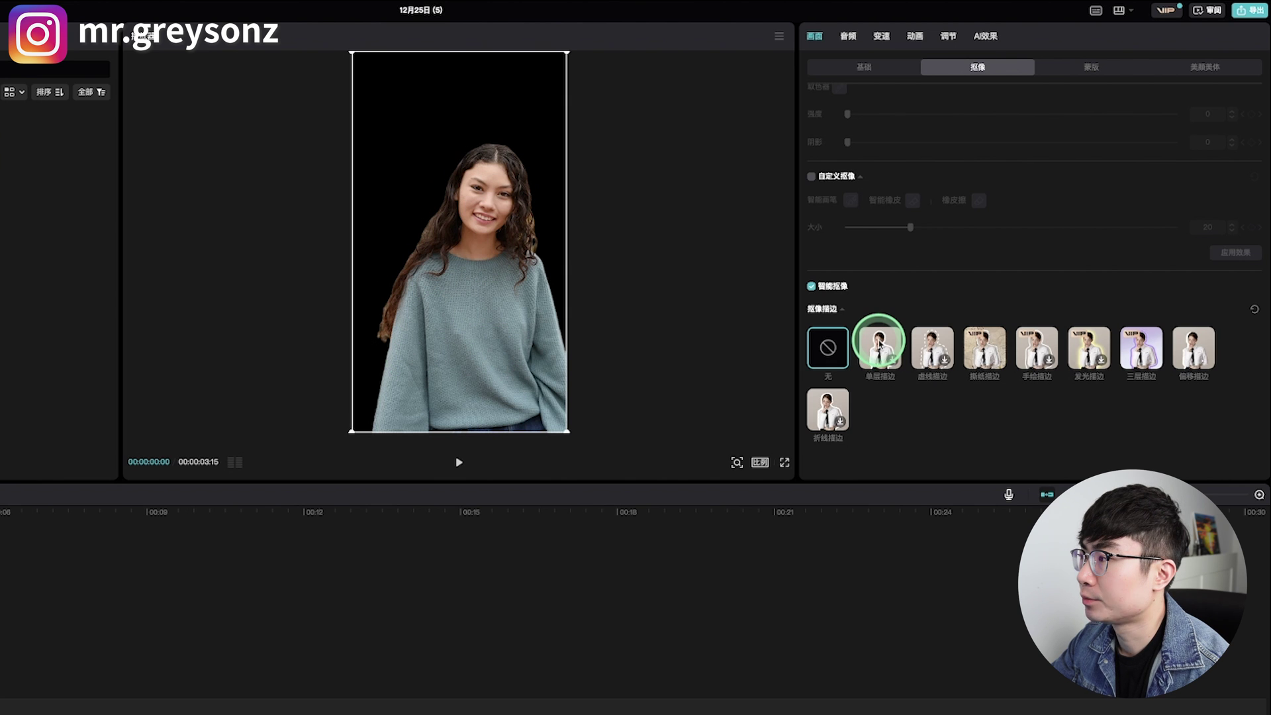
left_click(879, 345)
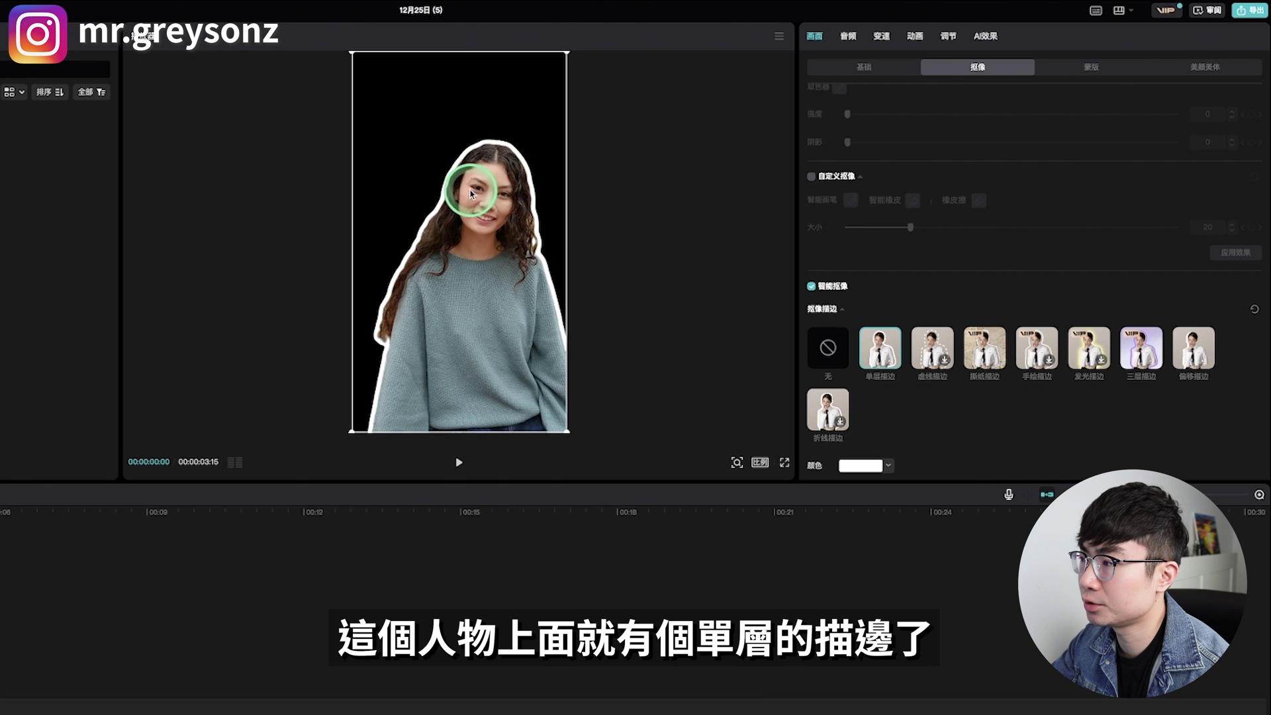
- Change the colour of the 单层描边 outline around the woman to red
scroll(996, 251, "down", 2)
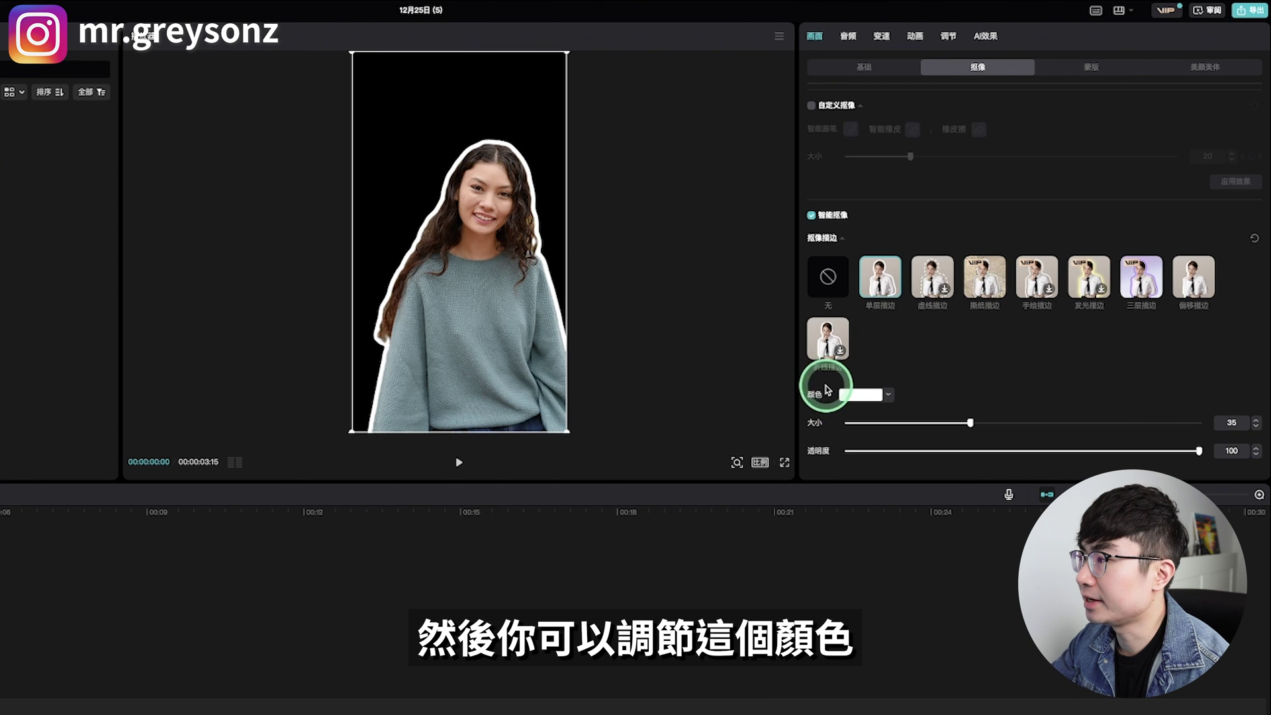
left_click(854, 398)
left_click(913, 426)
left_click(993, 409)
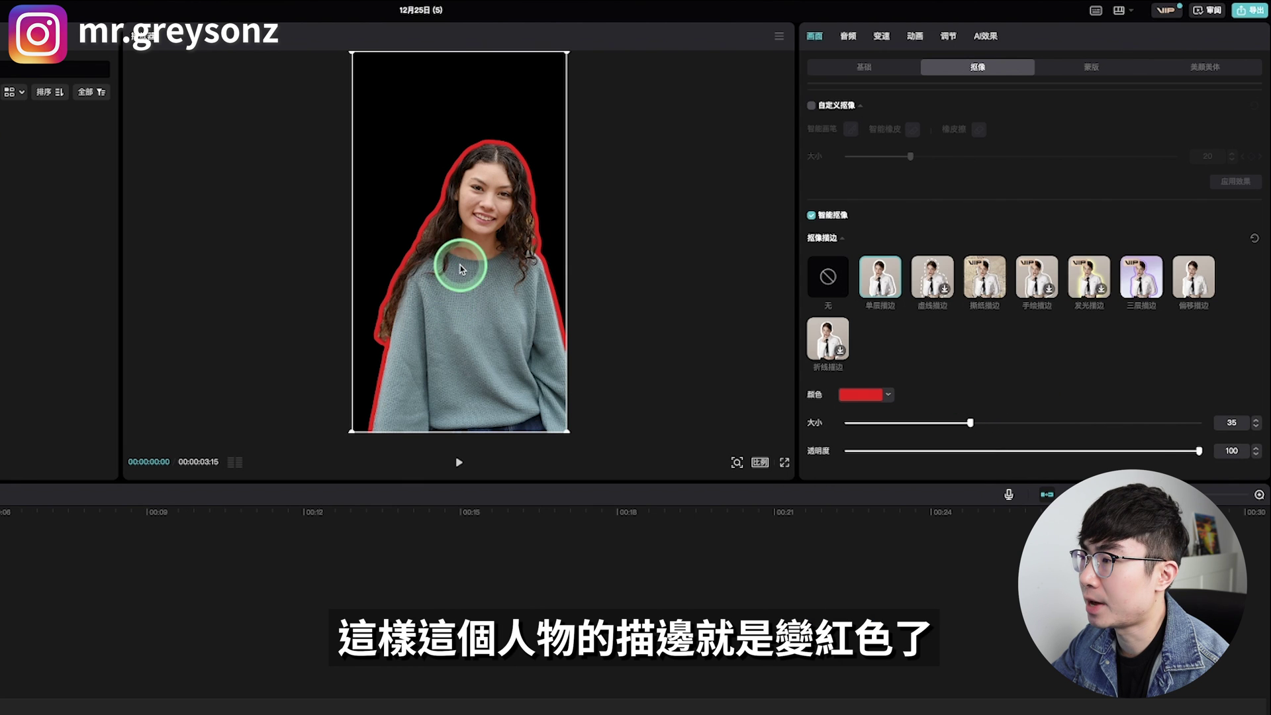
- Set the red outline's size to 30 and lower its 透明度 value
mouse_move(970, 423)
left_mouse_down()
mouse_move(1185, 421)
mouse_move(871, 422)
mouse_move(978, 422)
left_mouse_up()
left_click(1199, 452)
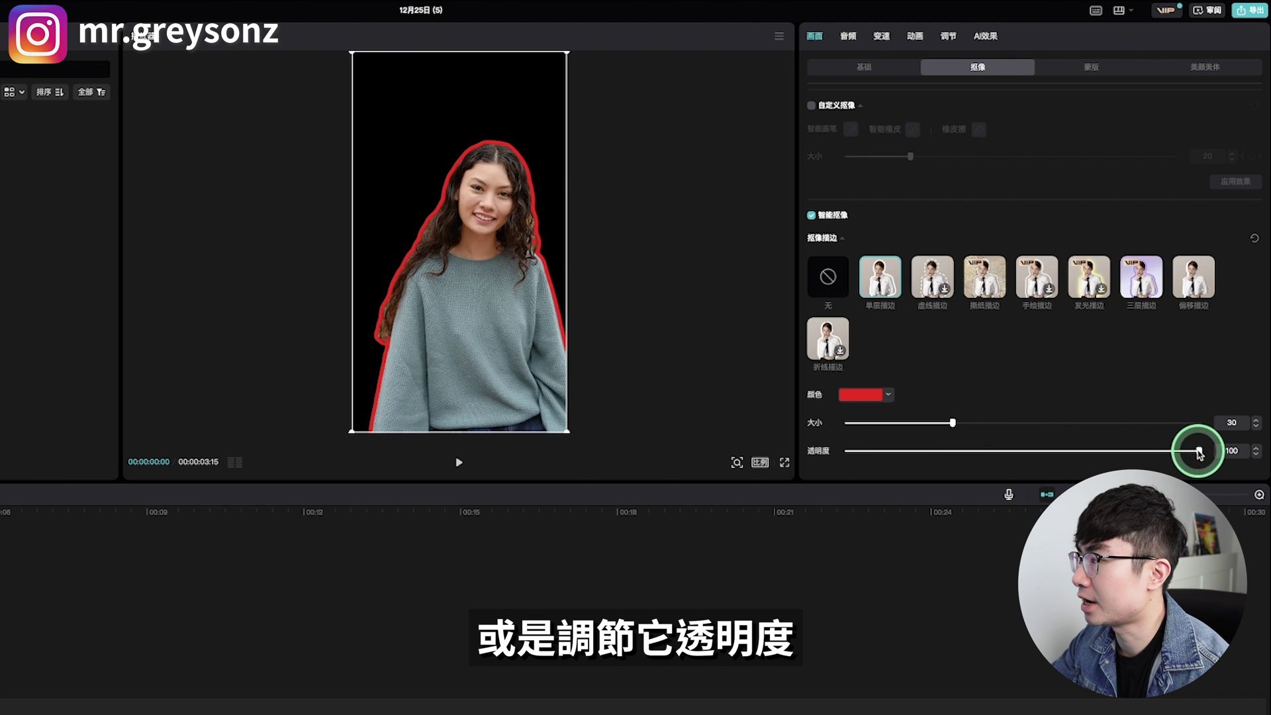
left_click_drag(1199, 451, 979, 452)
- Try the 虚线描边 outline on the woman and replace it with 偏移描边
left_click(941, 279)
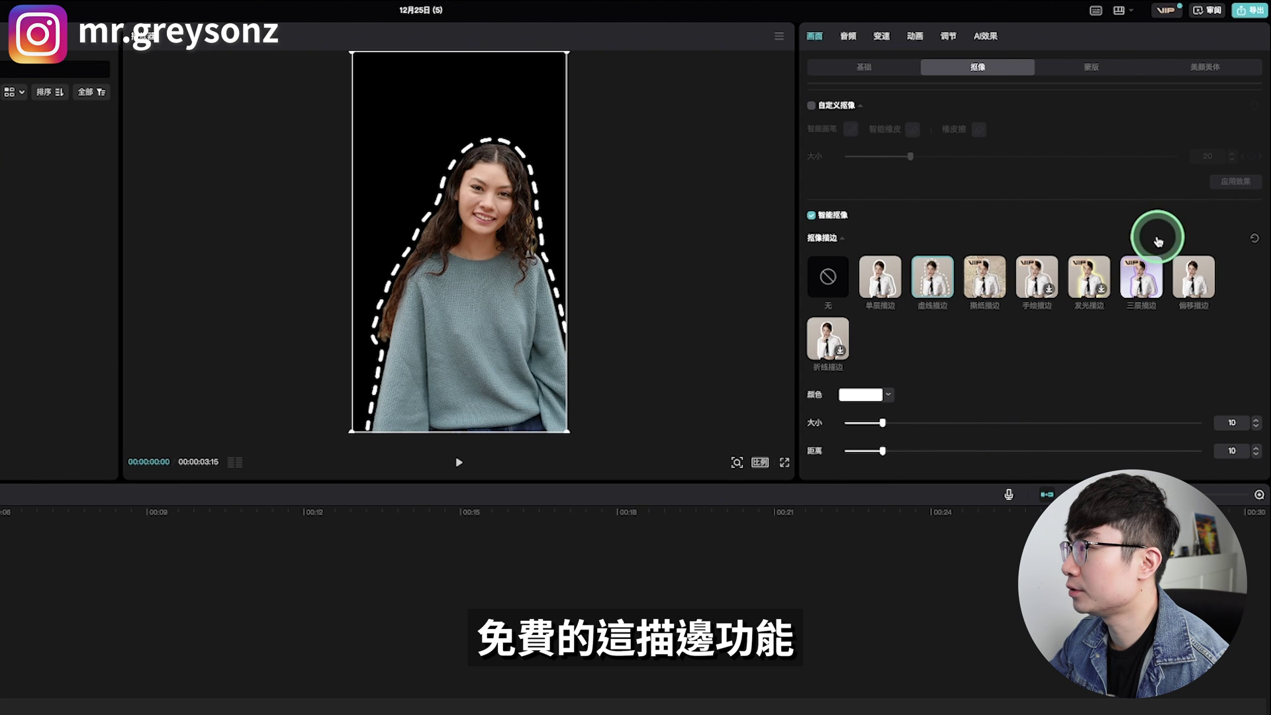
left_click(1196, 284)
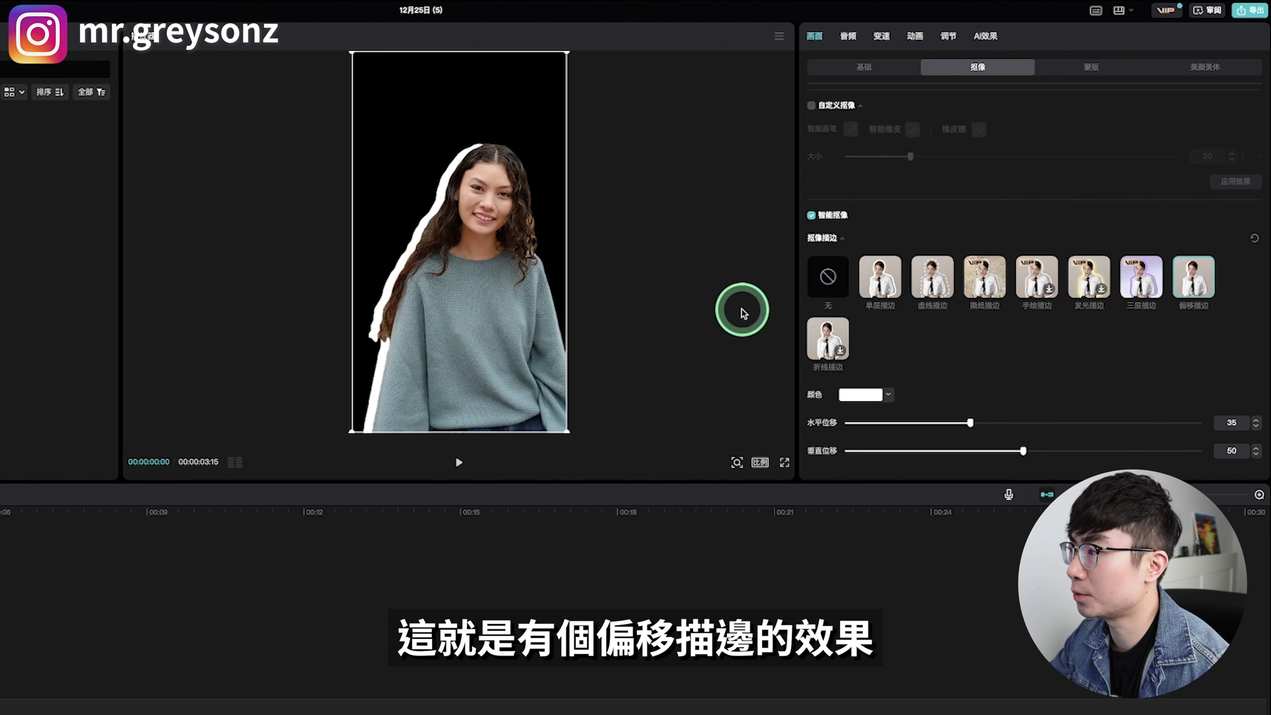
- Try the 折线描边, 撕纸描边, 手绘描边 and 发光描边 outline styles on the woman in turn
left_click(830, 337)
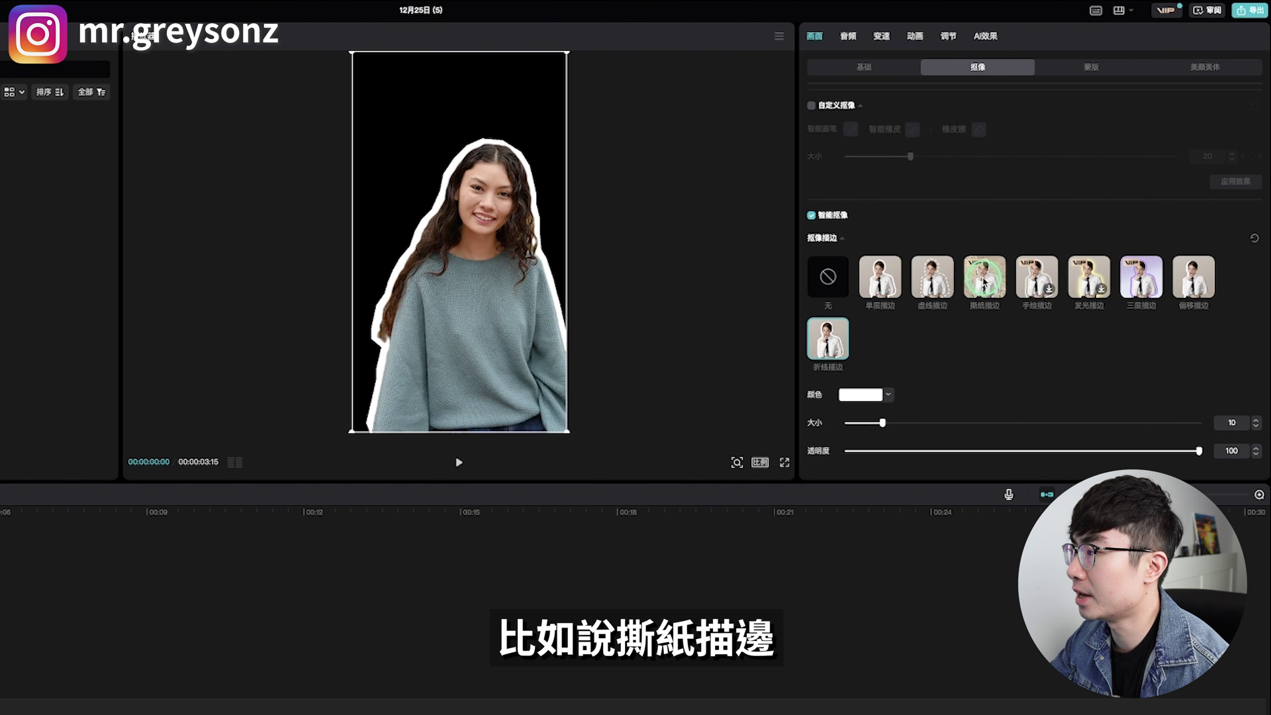
left_click(985, 283)
left_click(1035, 271)
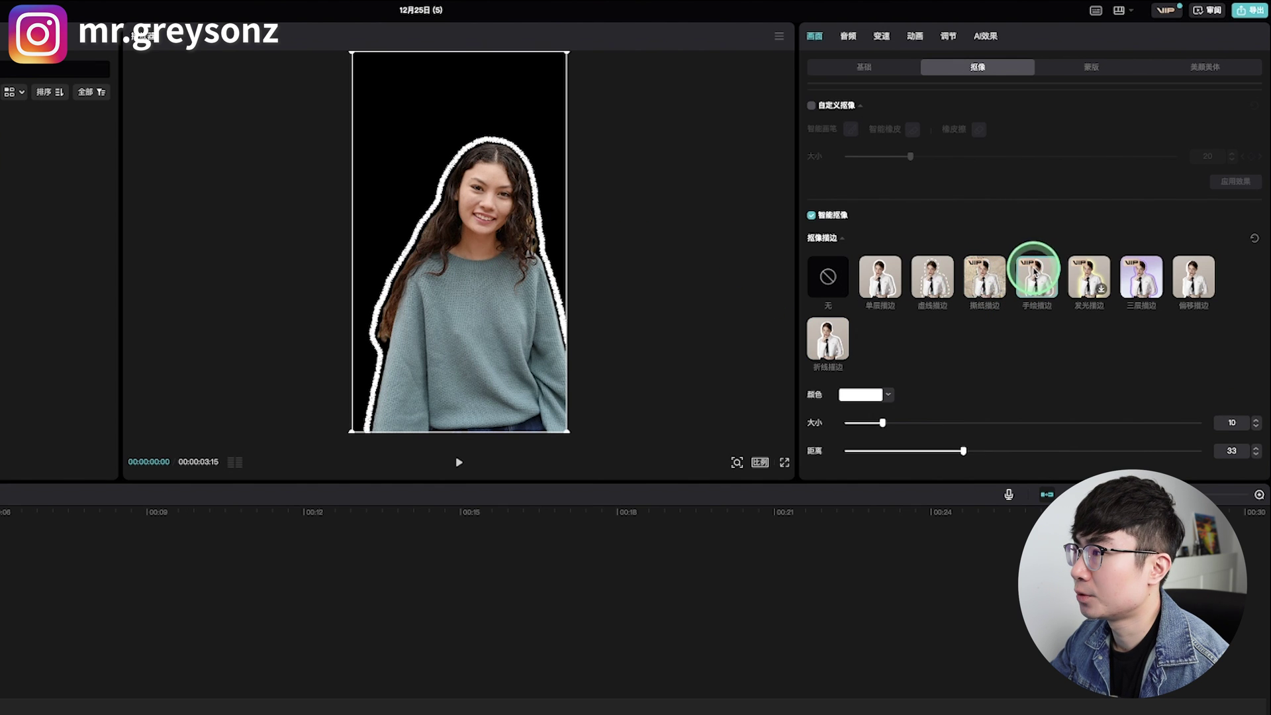
left_click(1090, 274)
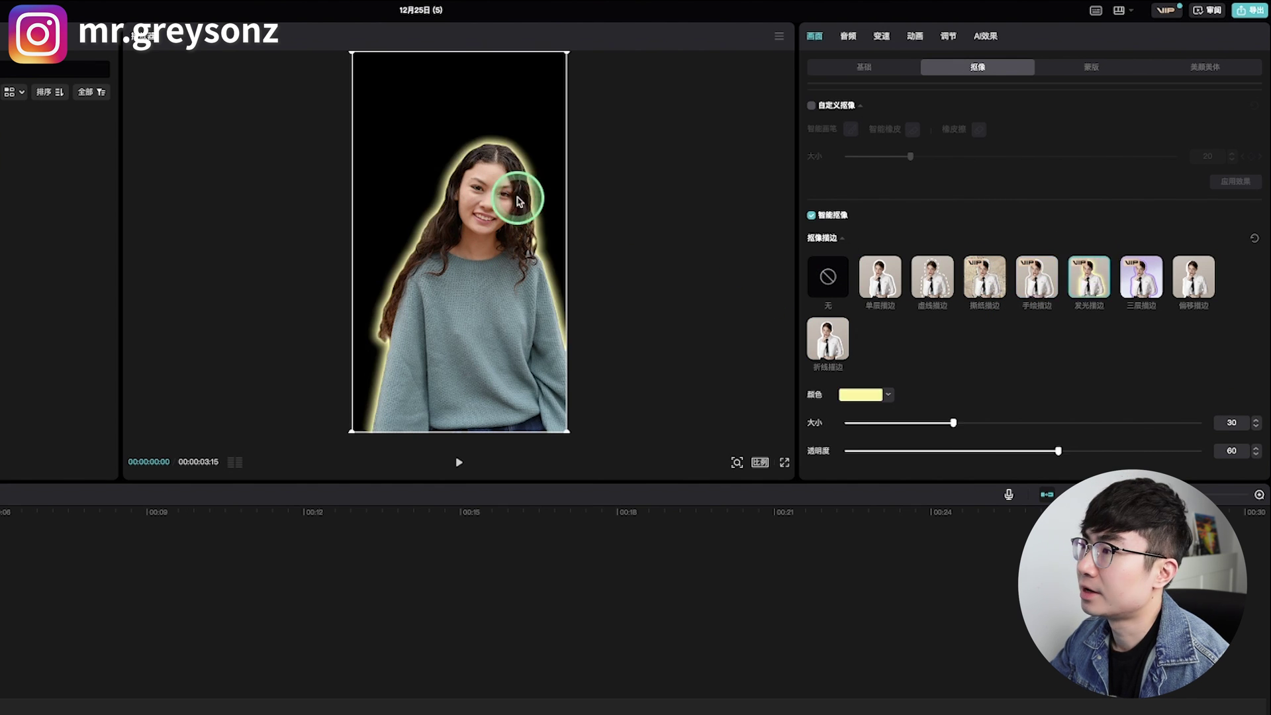
- Apply the 三层描边 outline to the woman and change its colour
left_click(1139, 277)
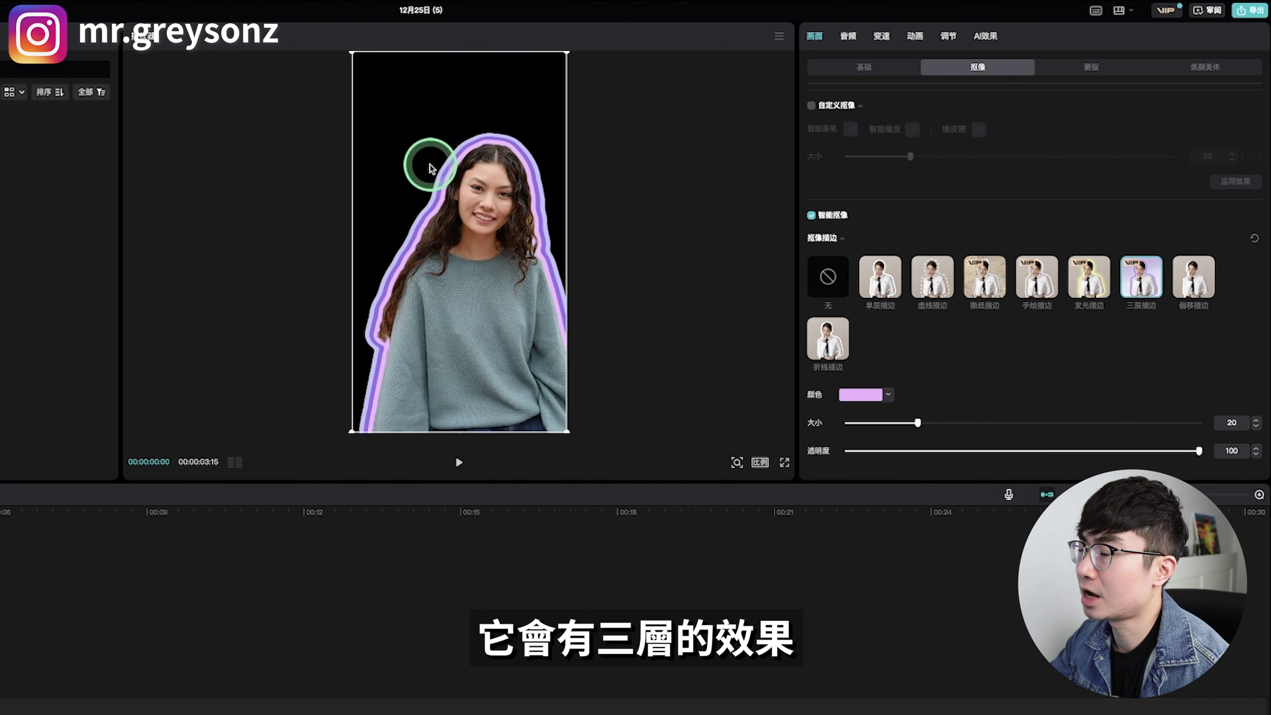
left_click(862, 393)
left_click(906, 578)
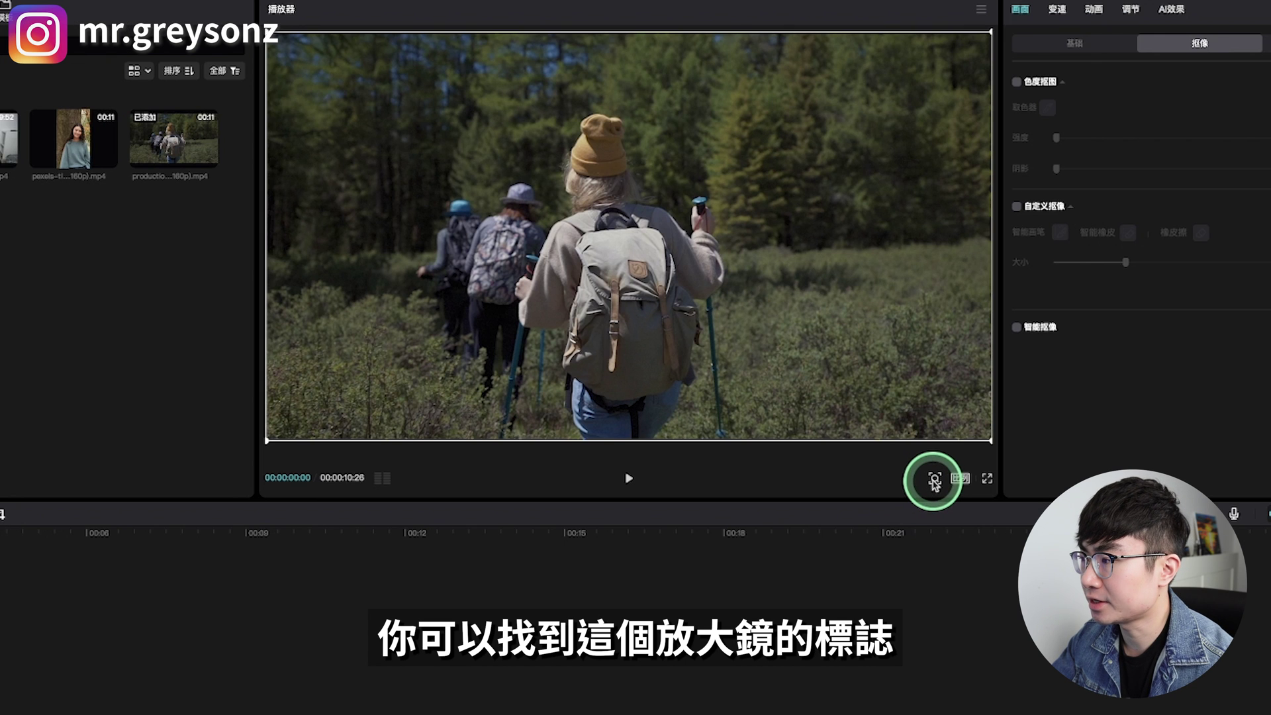
- Adjust the hikers clip's colour by setting 色温 to 11 and 饱和度 to 9
left_click(934, 480)
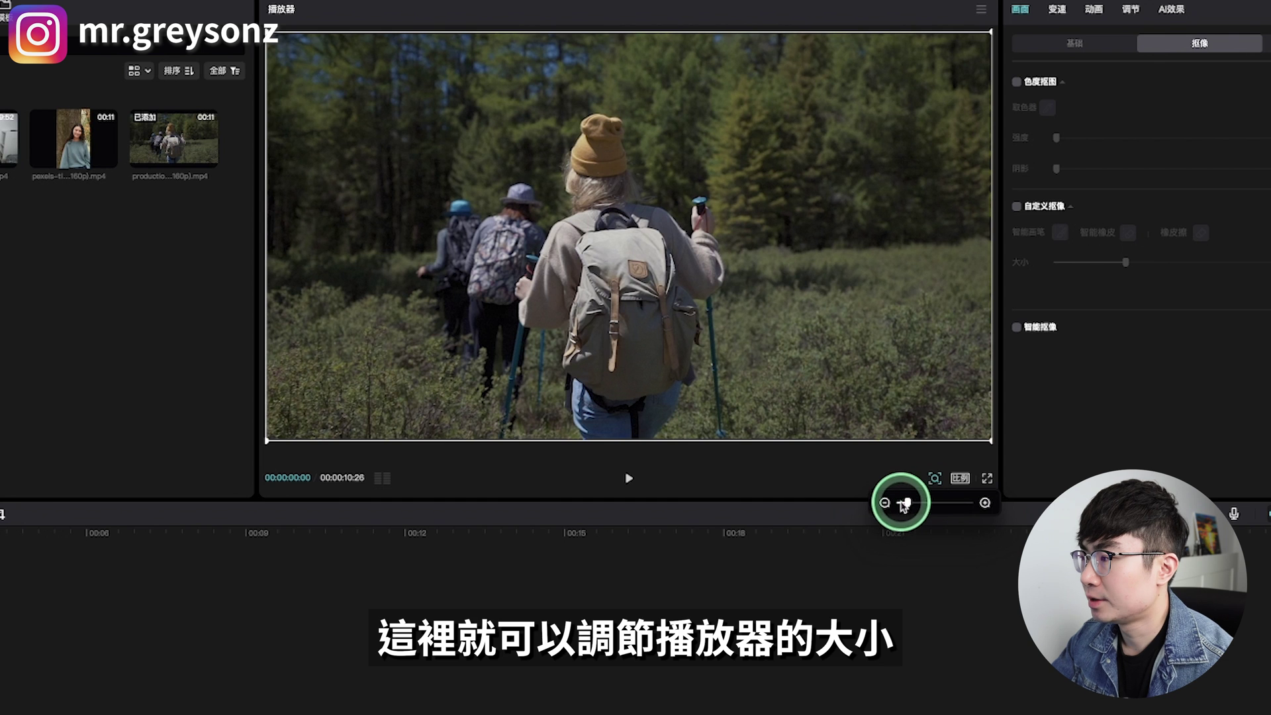
left_click_drag(906, 502, 944, 504)
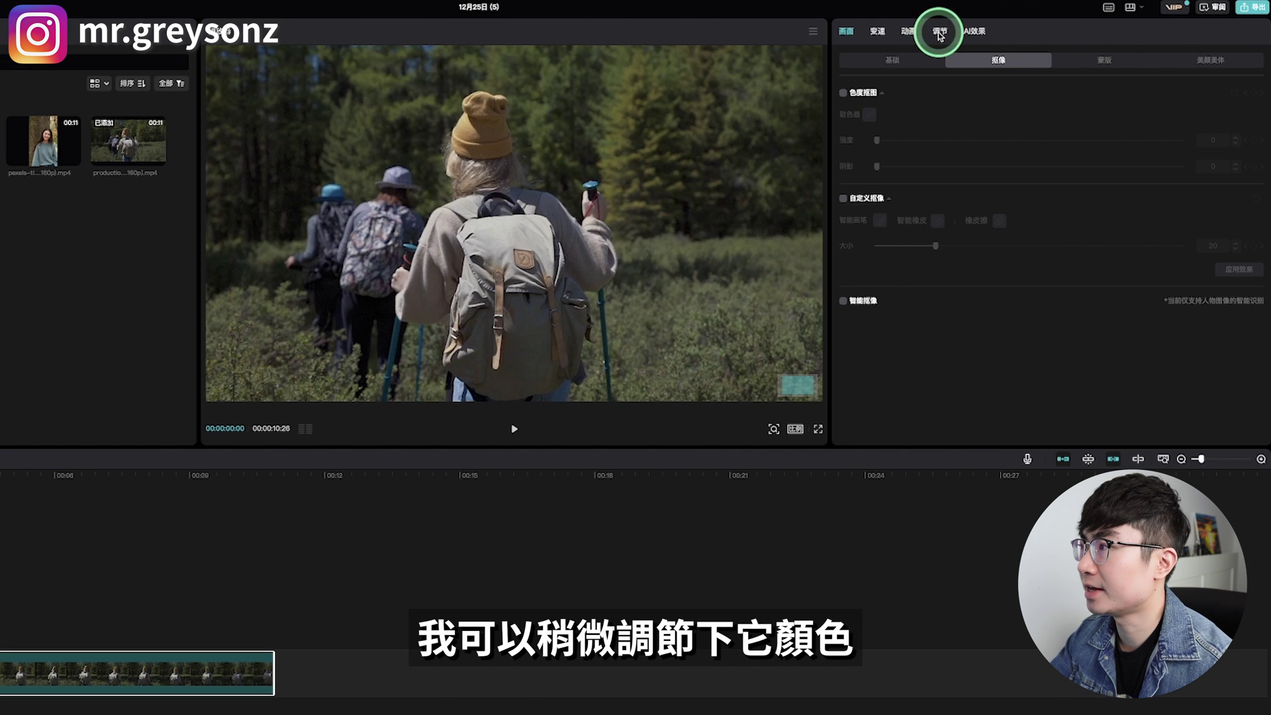
left_click(939, 32)
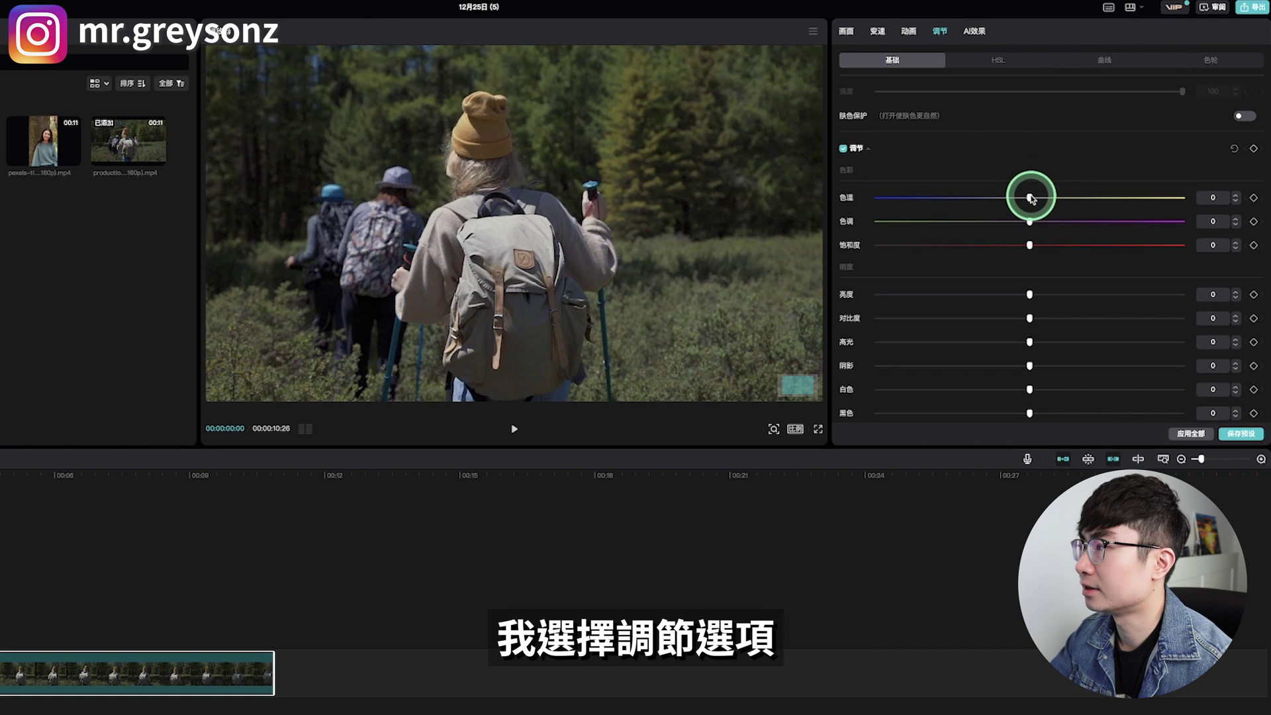
left_click_drag(1031, 198, 1049, 198)
left_click(1029, 245)
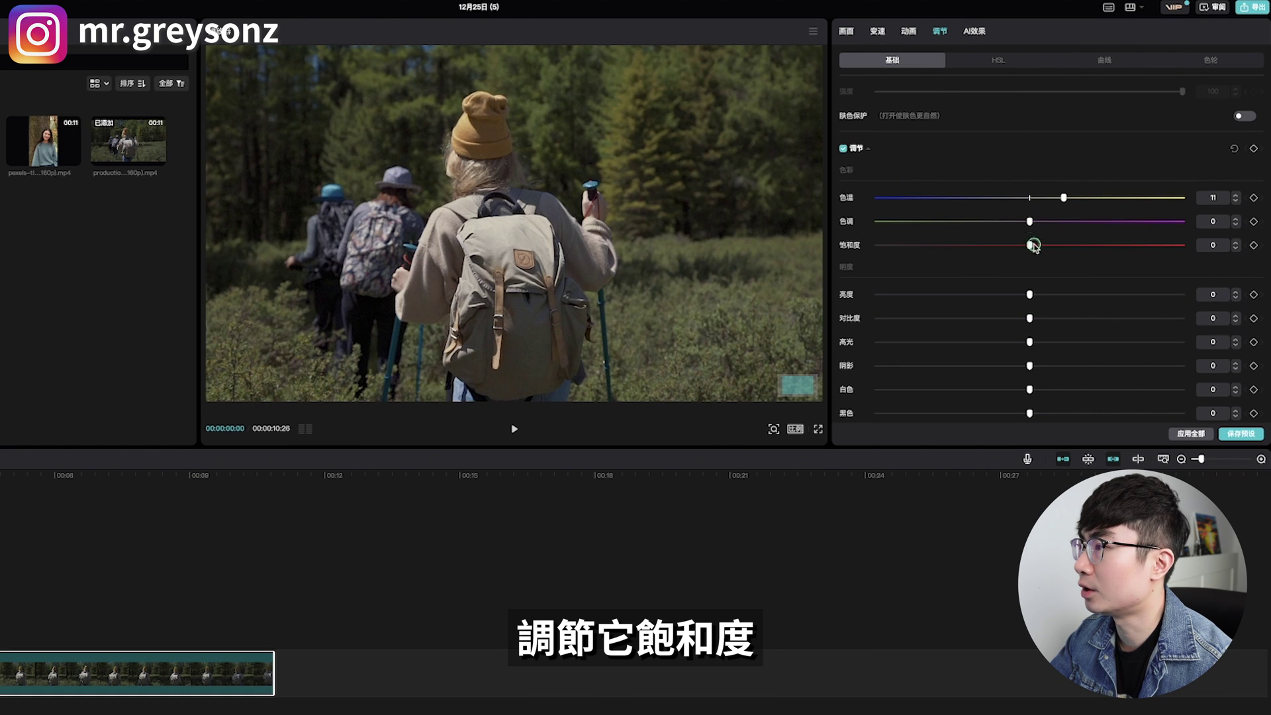
left_click_drag(1053, 246, 1056, 246)
- Brighten the hikers clip by setting 高光 to 6 and 光感 to 5
scroll(1046, 261, "down", 1)
left_click(1033, 272)
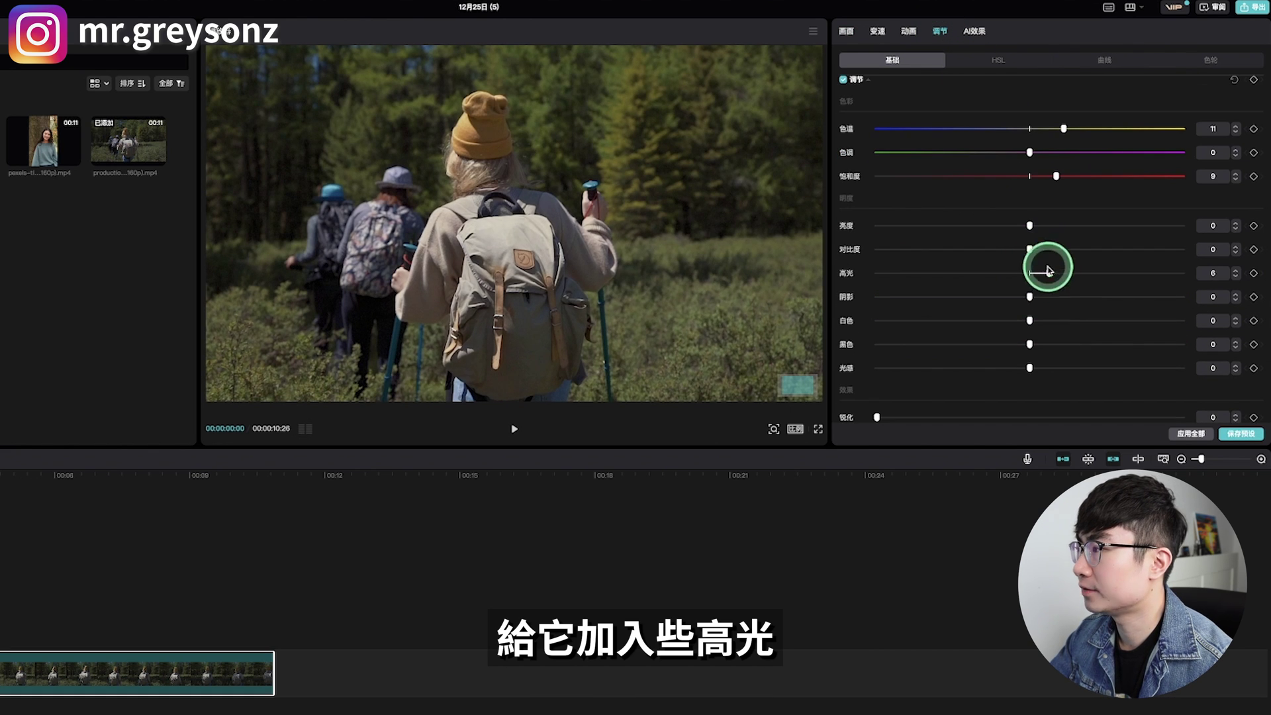
scroll(1048, 270, "down", 1)
left_click(1031, 270)
left_click_drag(1035, 270, 1046, 268)
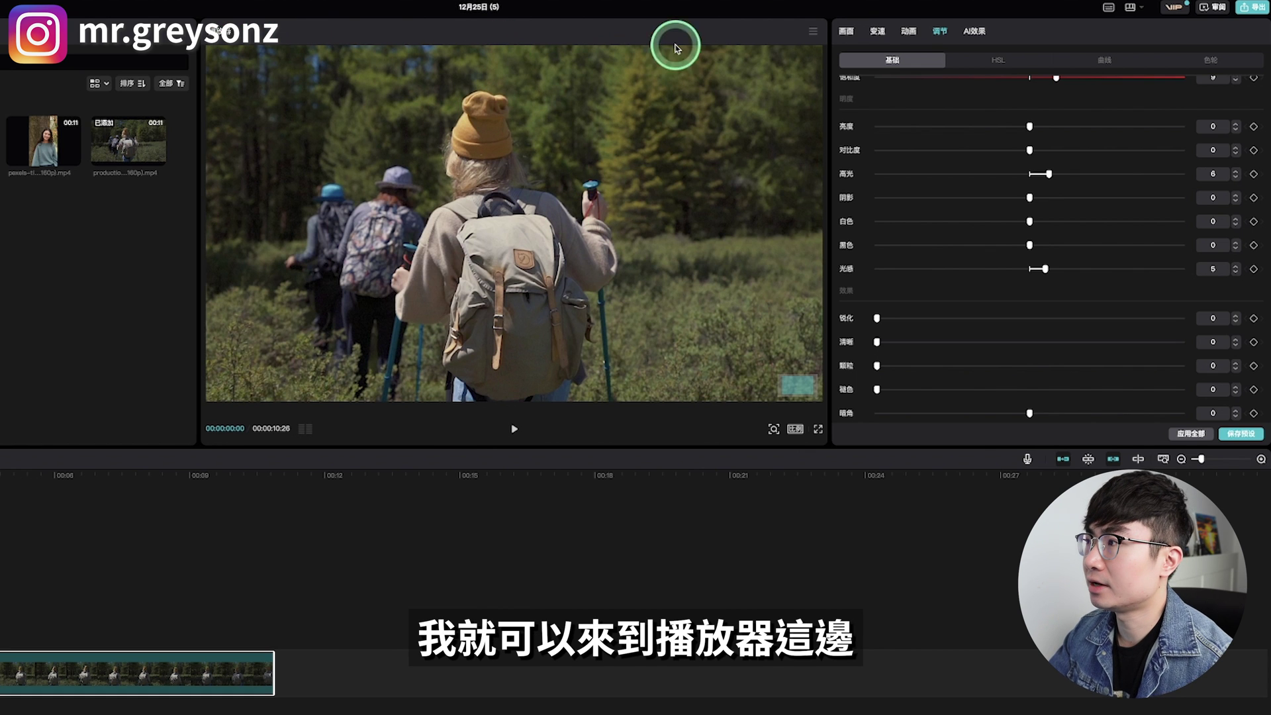
- Set up a still-frame export of the current hikers frame at 1080P in PNG format
left_click(814, 33)
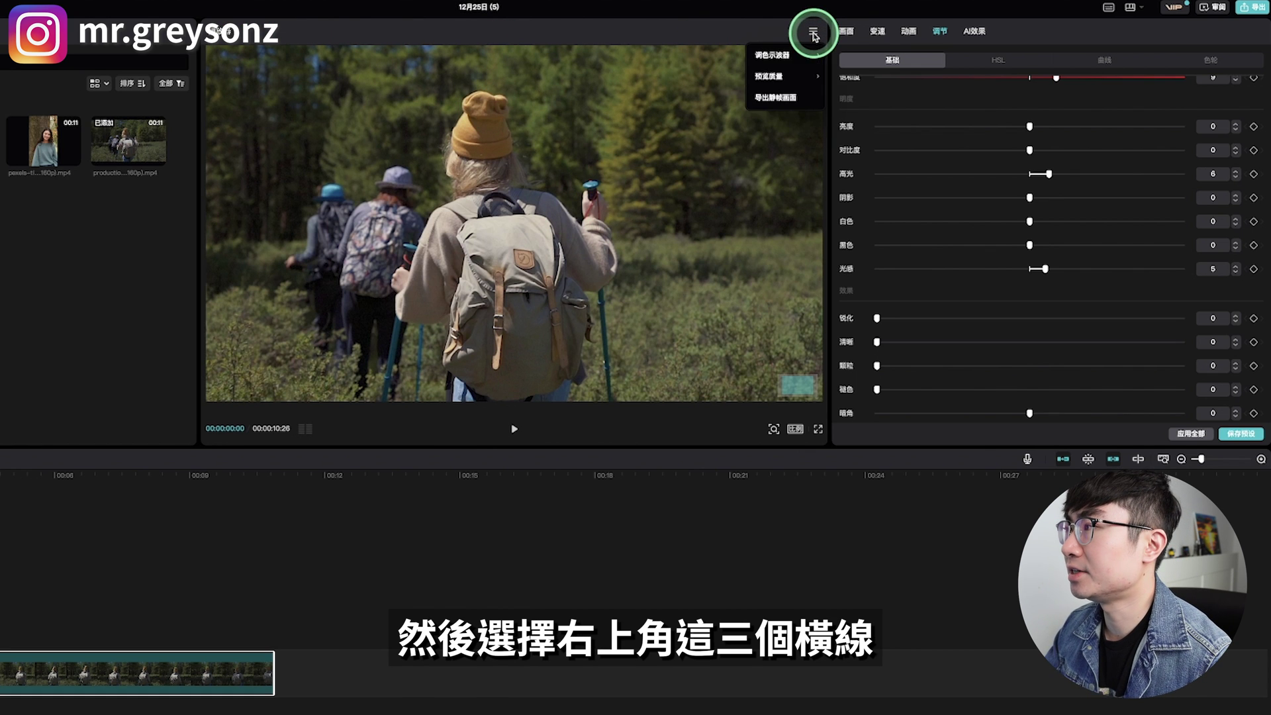
left_click(777, 101)
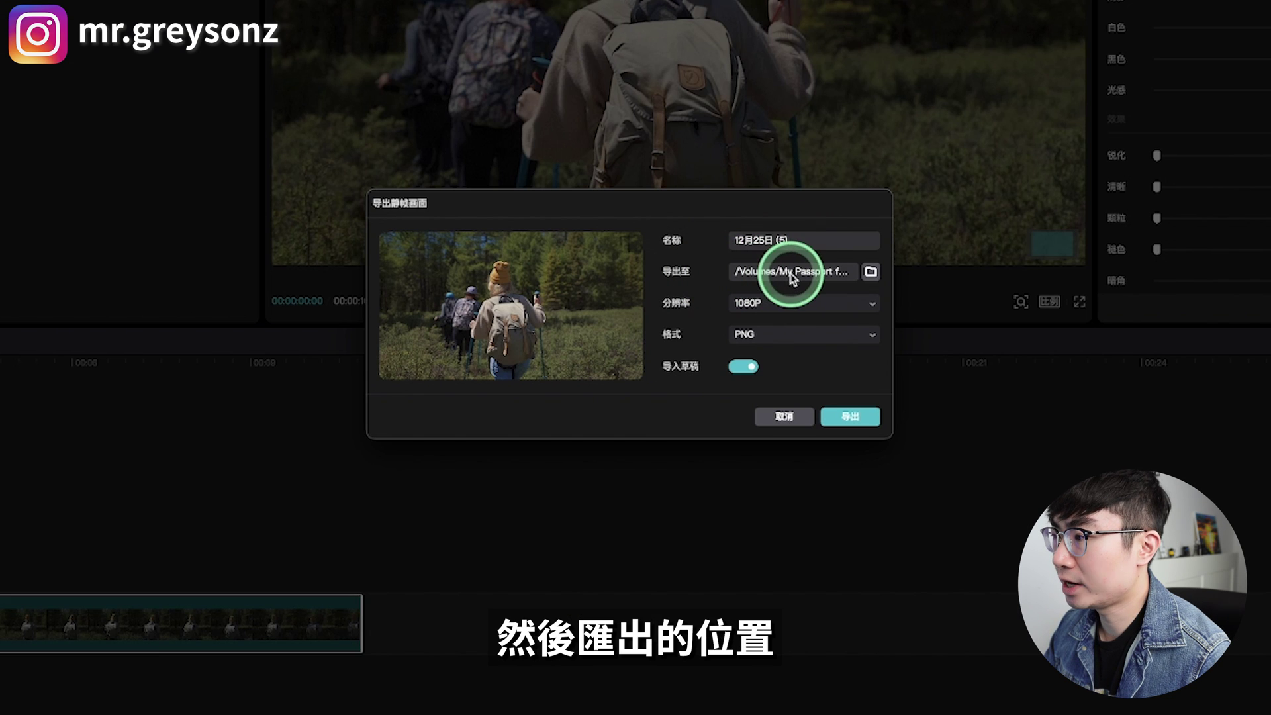
left_click(864, 308)
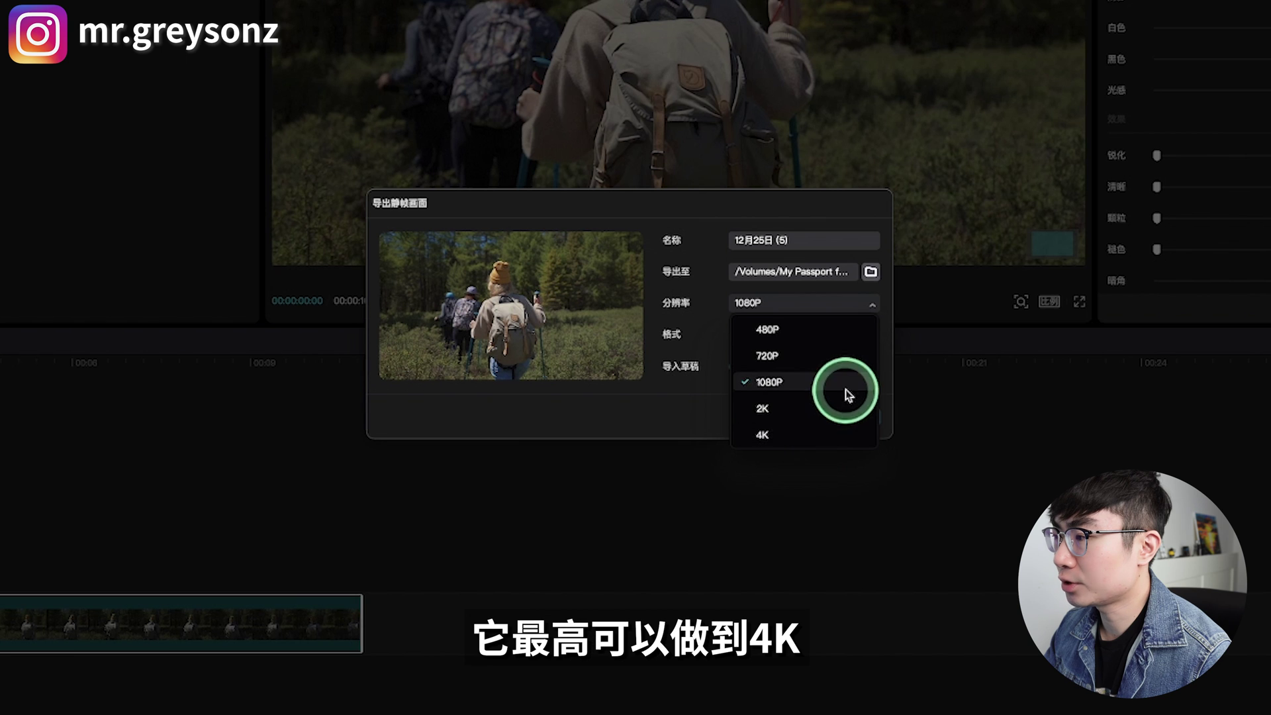
left_click(842, 337)
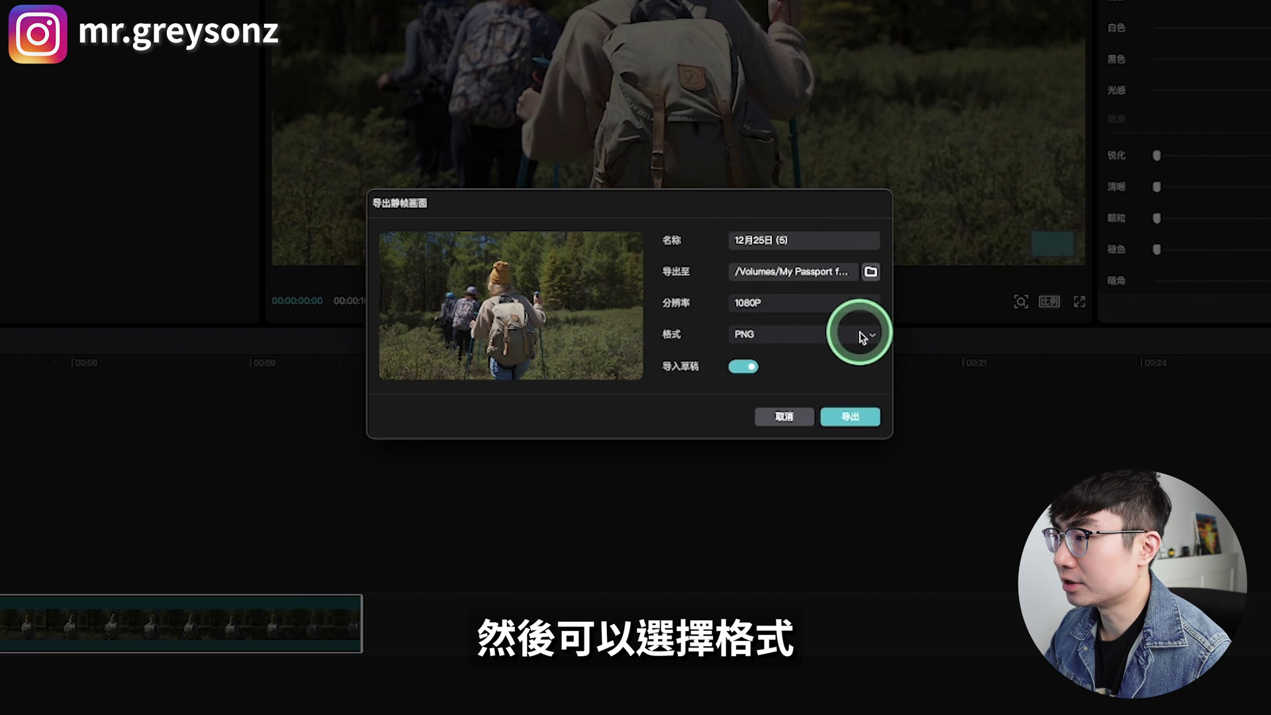
left_click(858, 334)
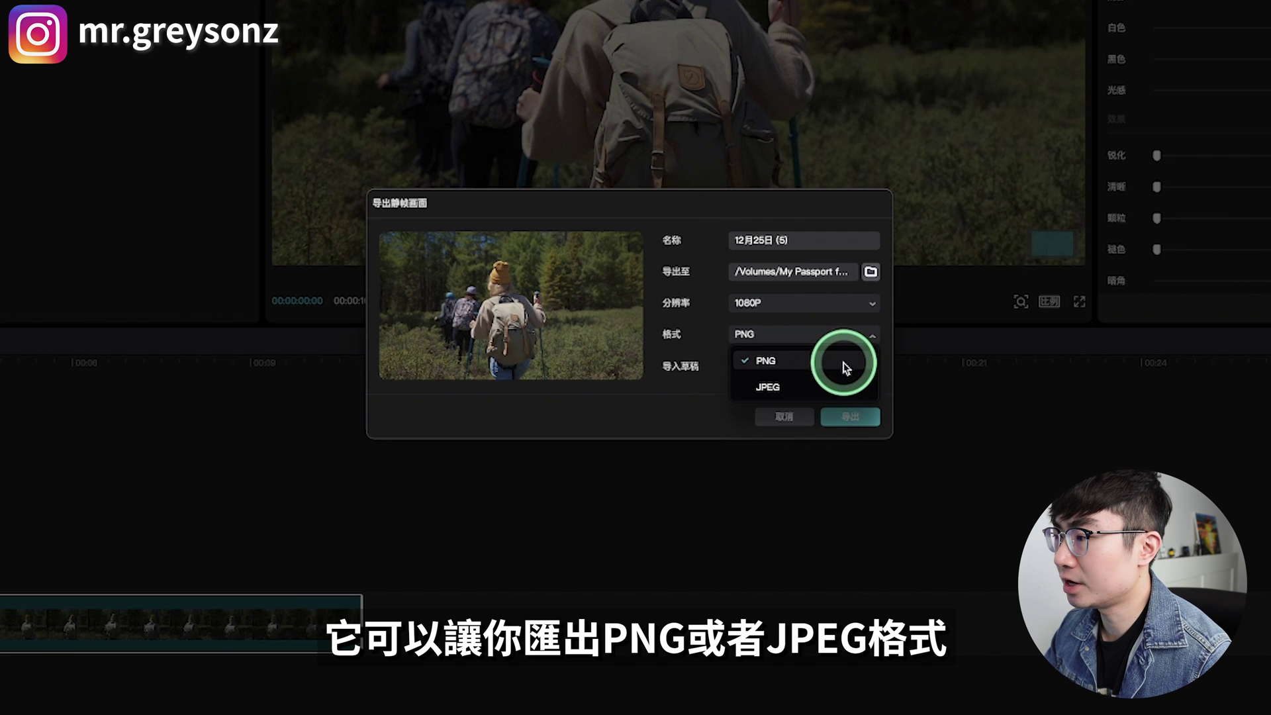
left_click(813, 361)
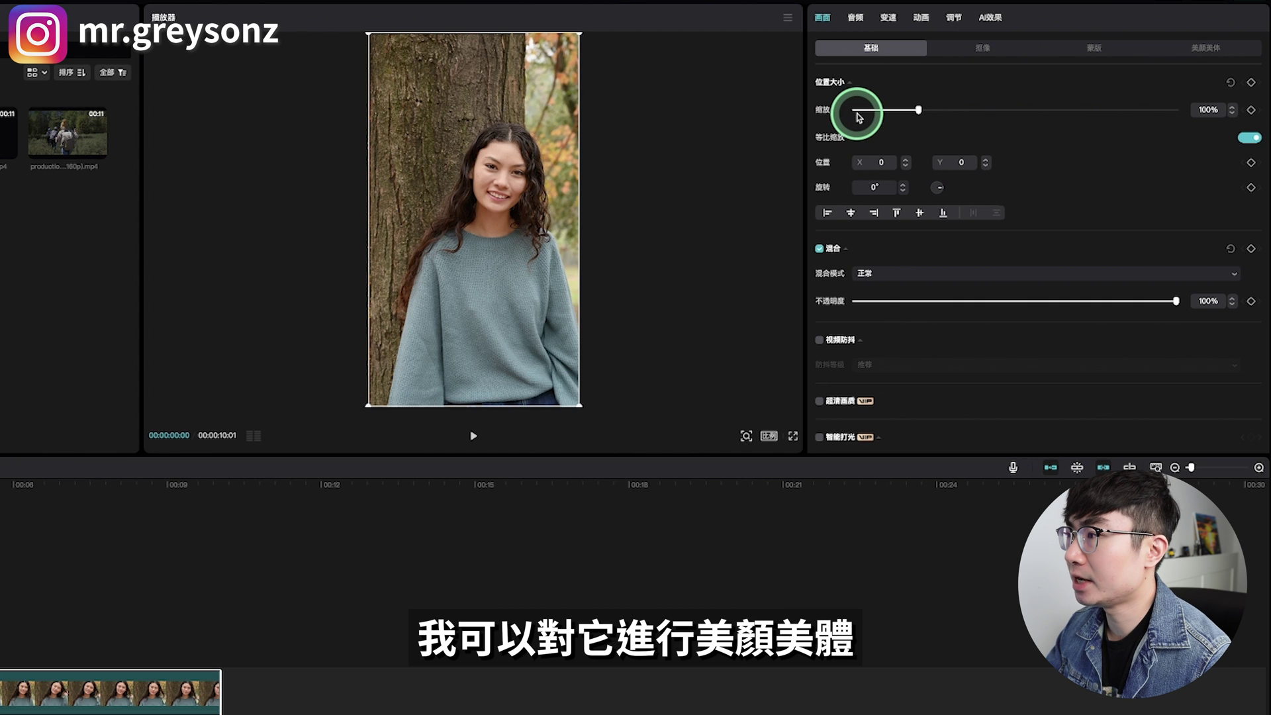
- Enable 美颜 on the woman's clip and set 磨皮 to 48, 美白 to 48 and 白牙 to 67
left_click(746, 436)
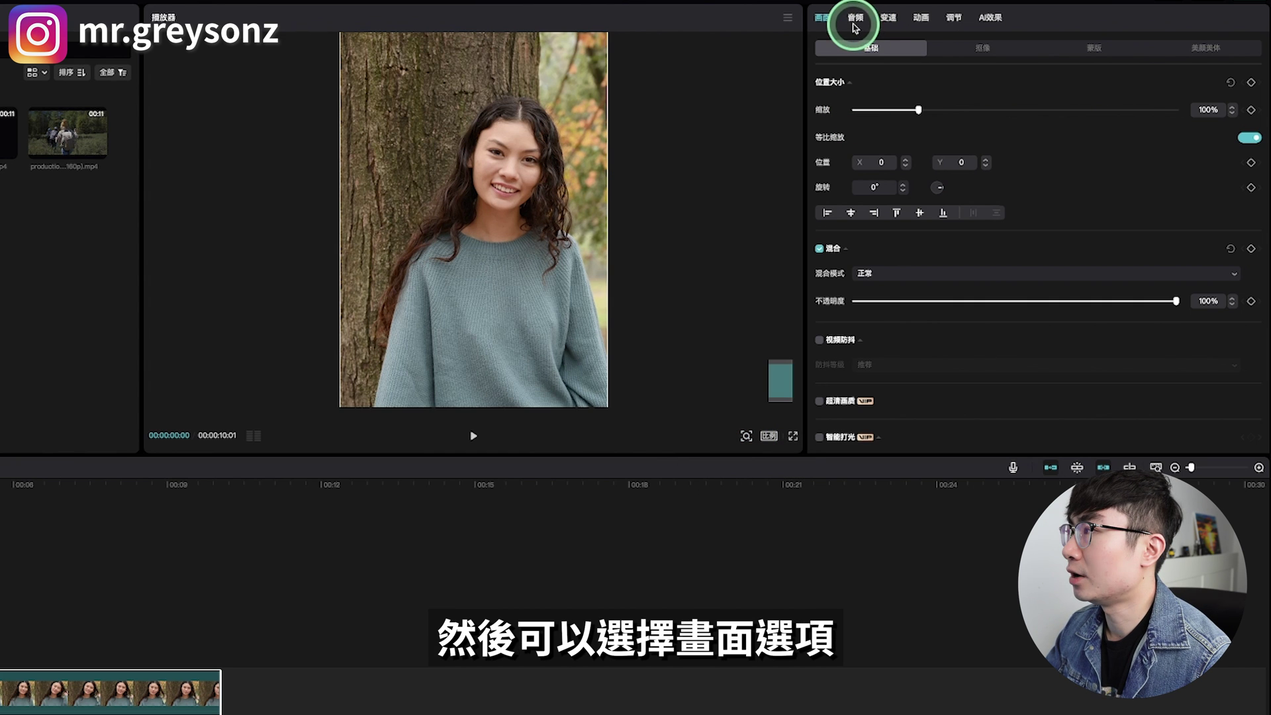
left_click(1207, 51)
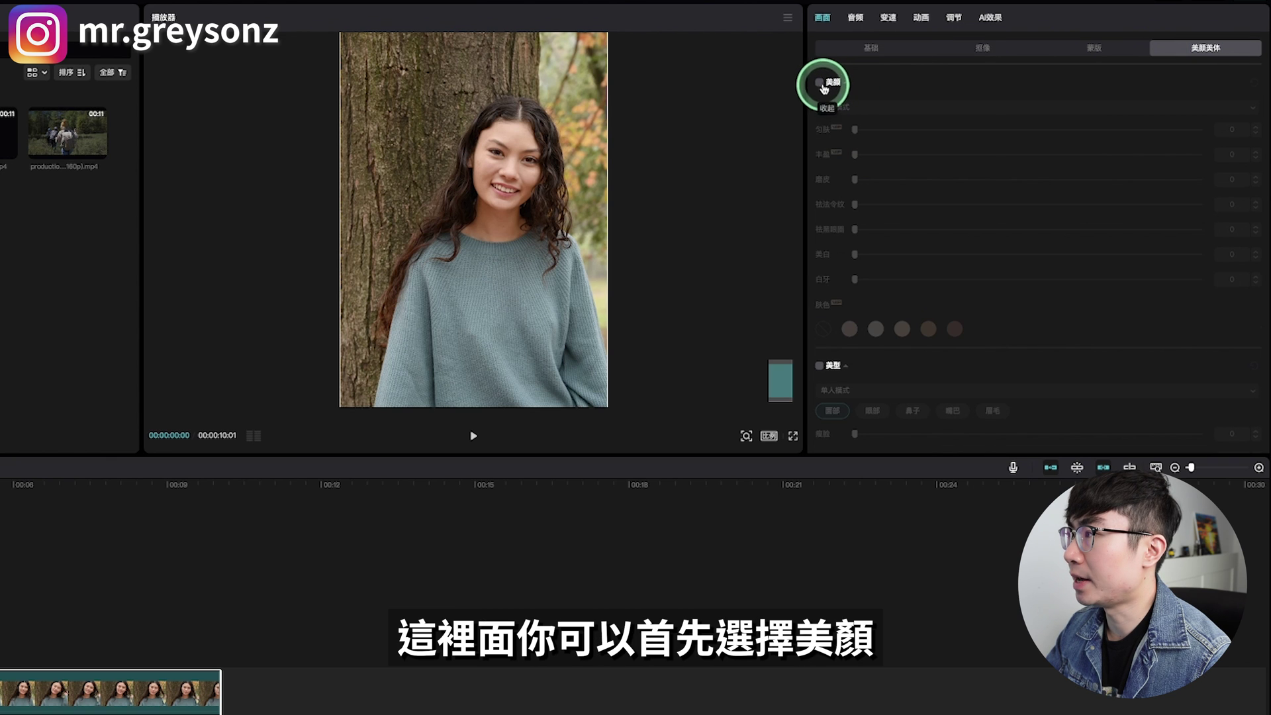
left_click(820, 83)
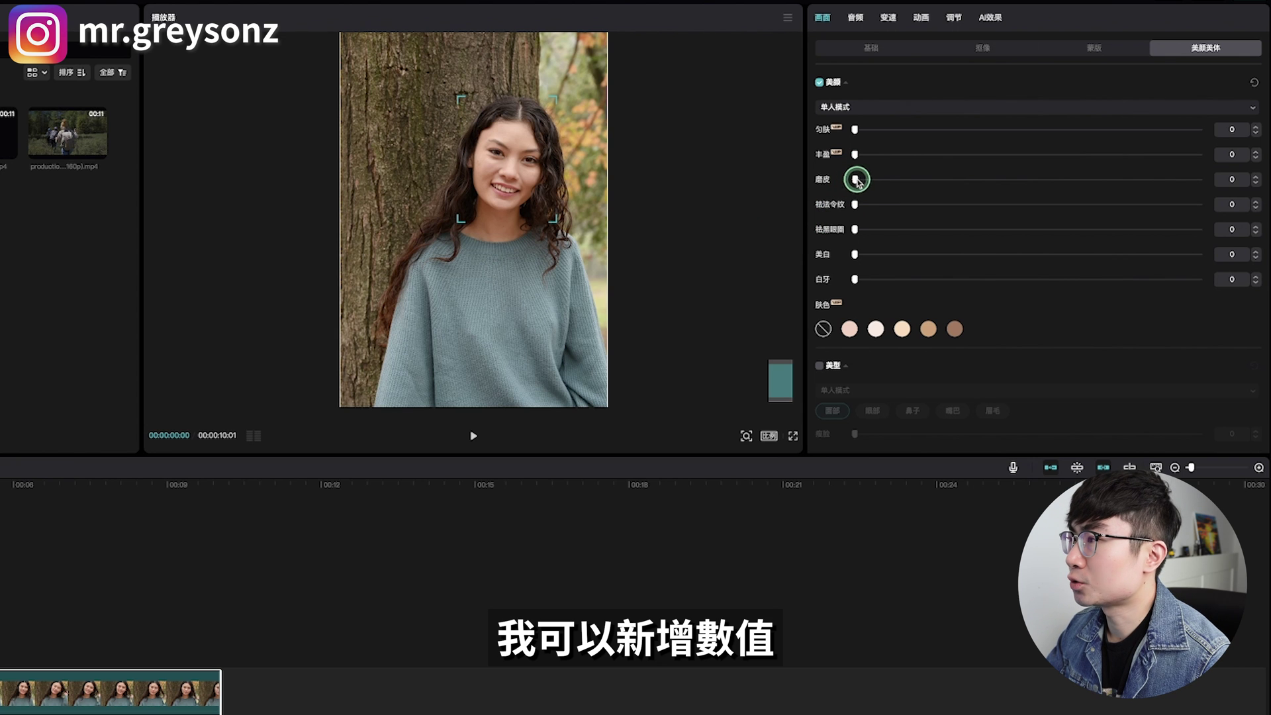
left_click_drag(964, 182, 1021, 180)
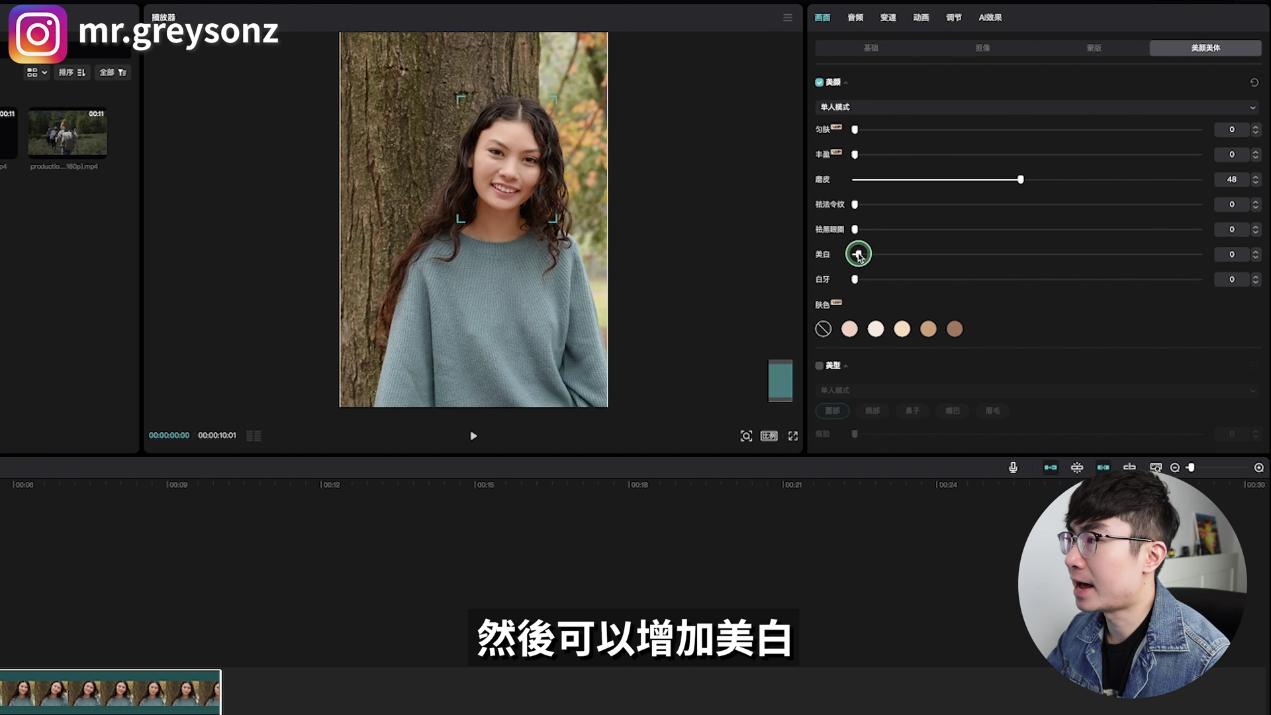
left_click_drag(856, 255, 1019, 254)
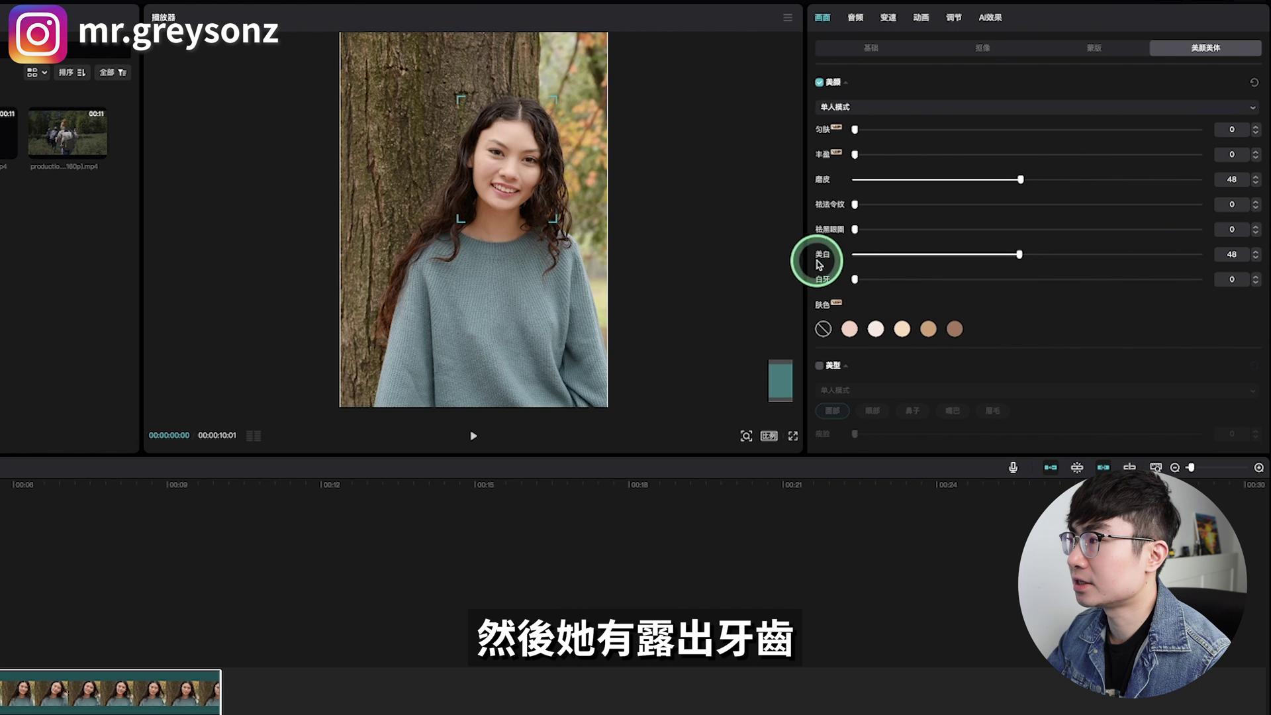
left_click_drag(855, 279, 1086, 279)
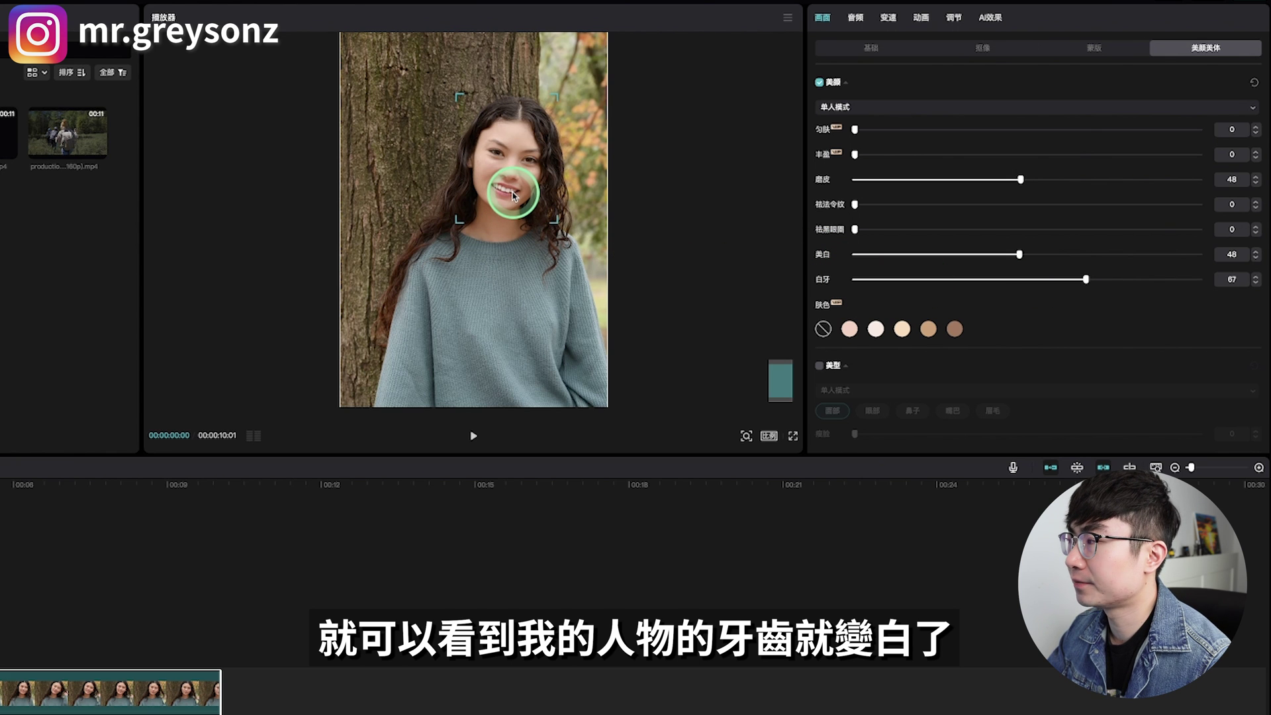
- Enable 美型 and, for the woman's face, set 瘦脸 to 60 and 发际线 to 37
scroll(840, 148, "down", 3)
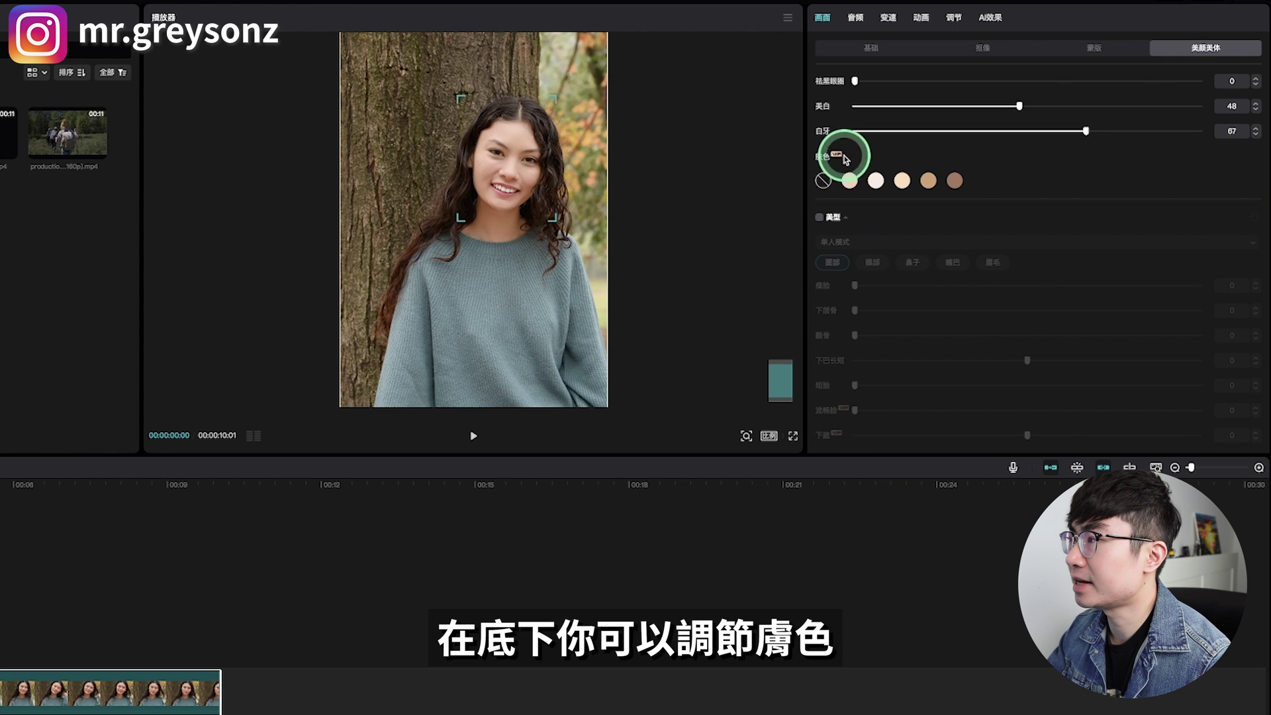
left_click(821, 221)
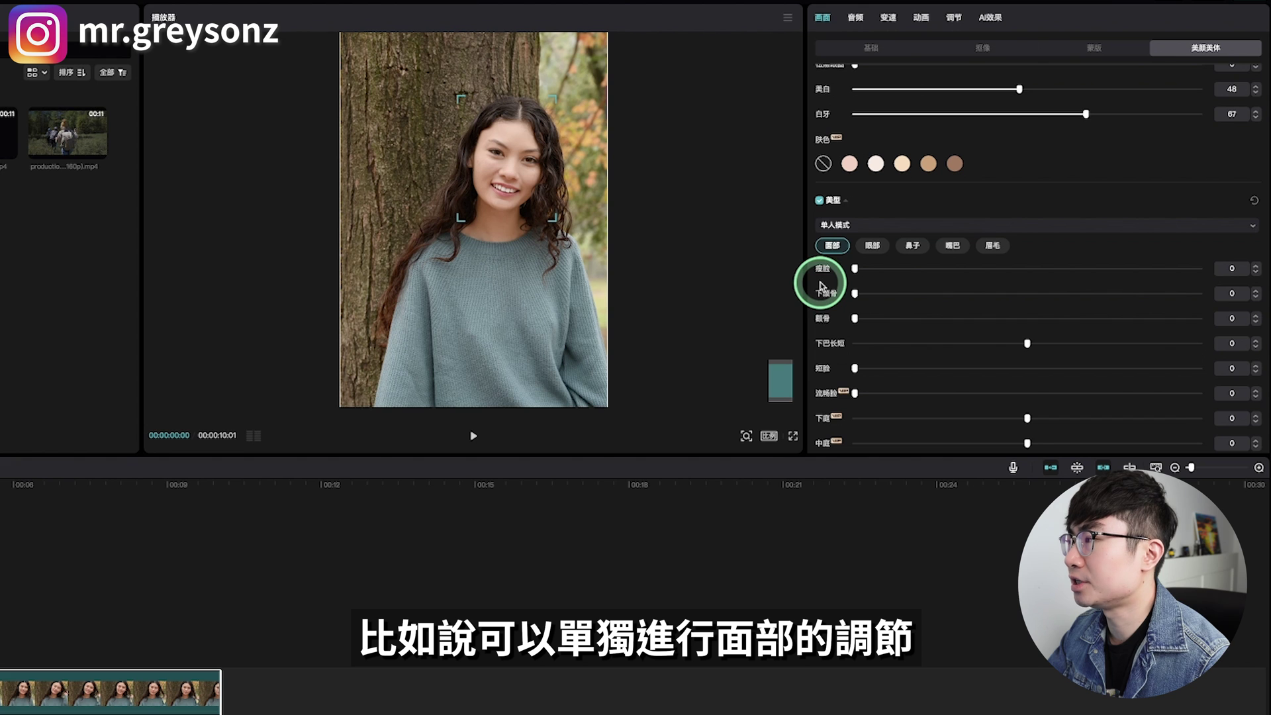
left_click_drag(856, 269, 1063, 269)
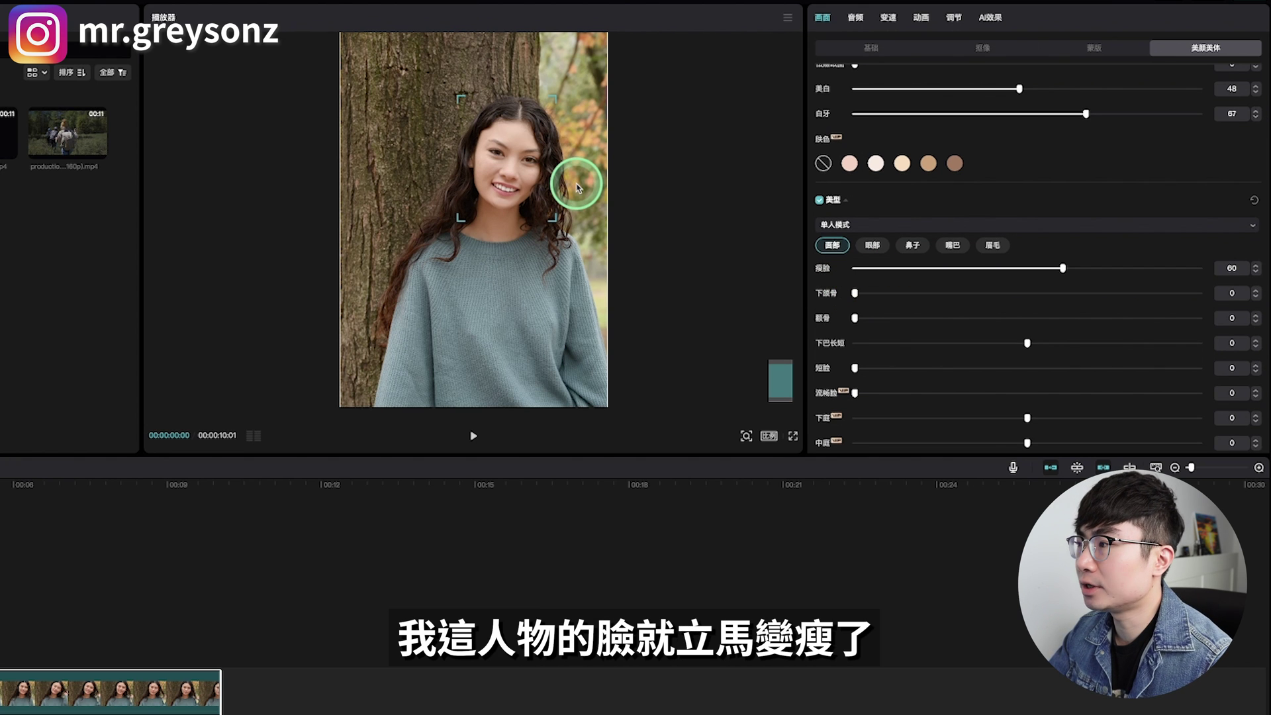
scroll(1113, 355, "down", 3)
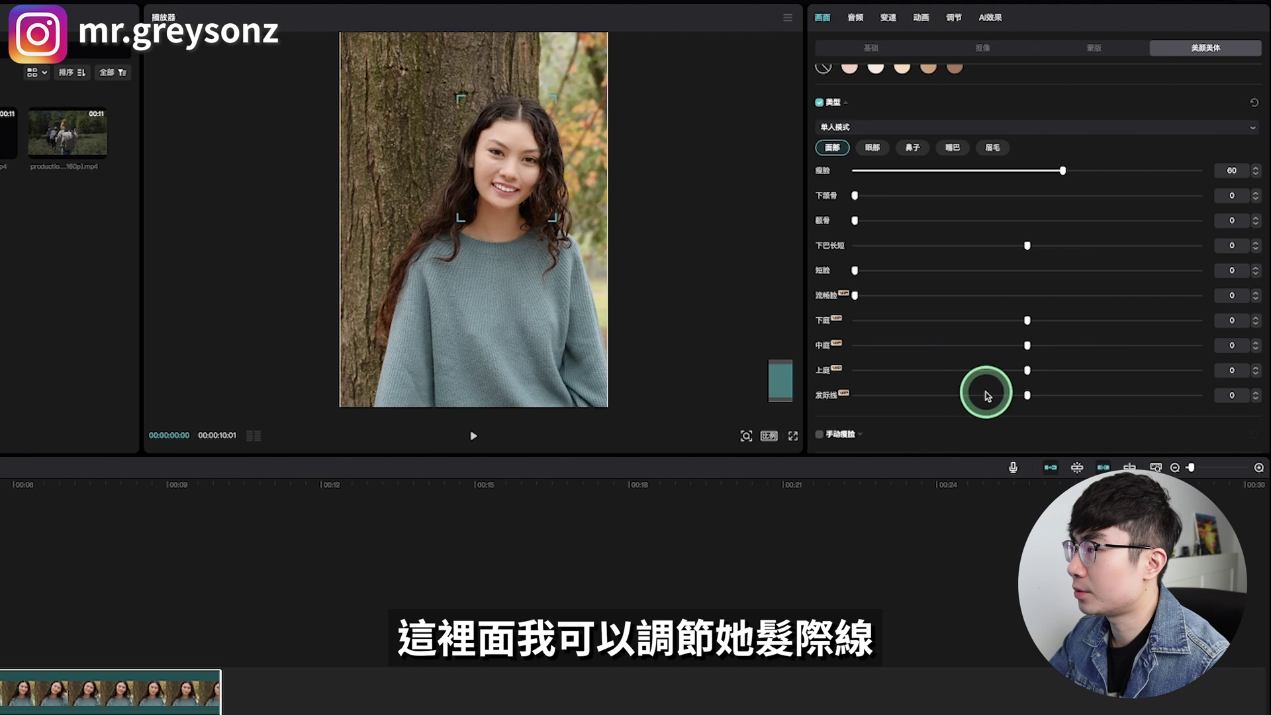
left_click_drag(1045, 396, 1155, 396)
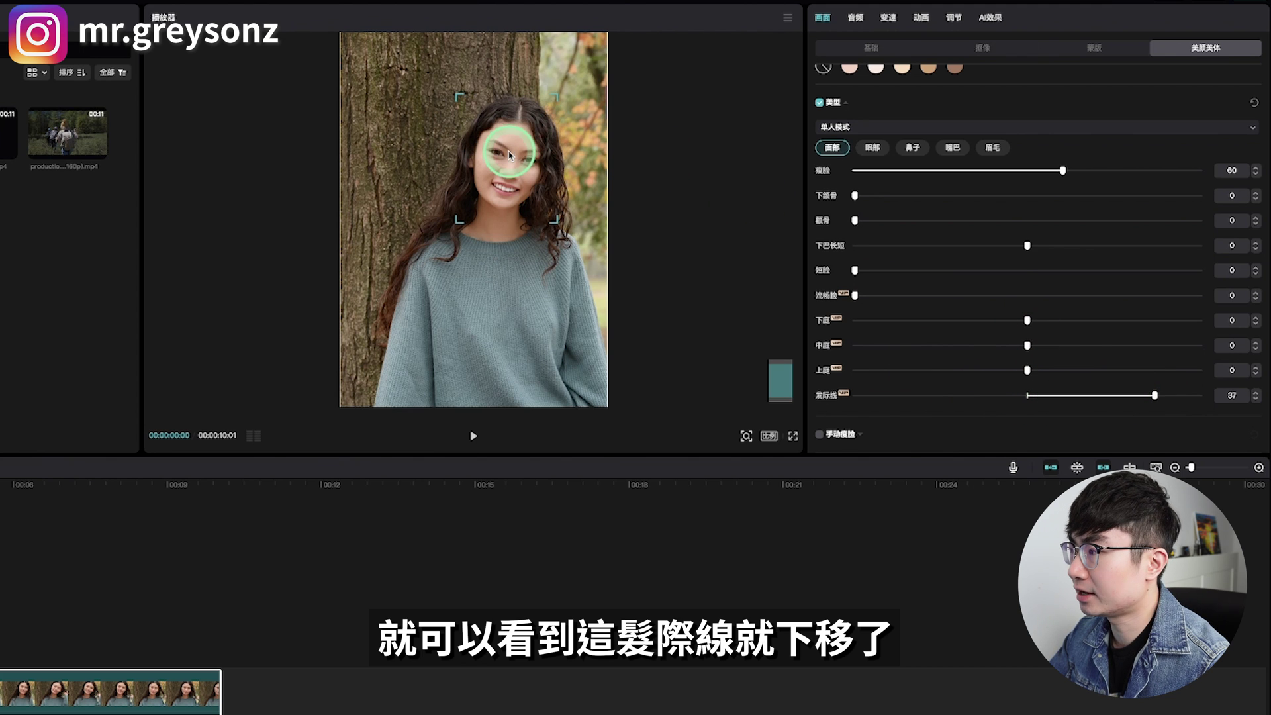
- Reshape the woman's nose in 美型 with 瘦鼻 at 57, 山根 at 33 and 鼻大小 at 21
scroll(866, 182, "up", 1)
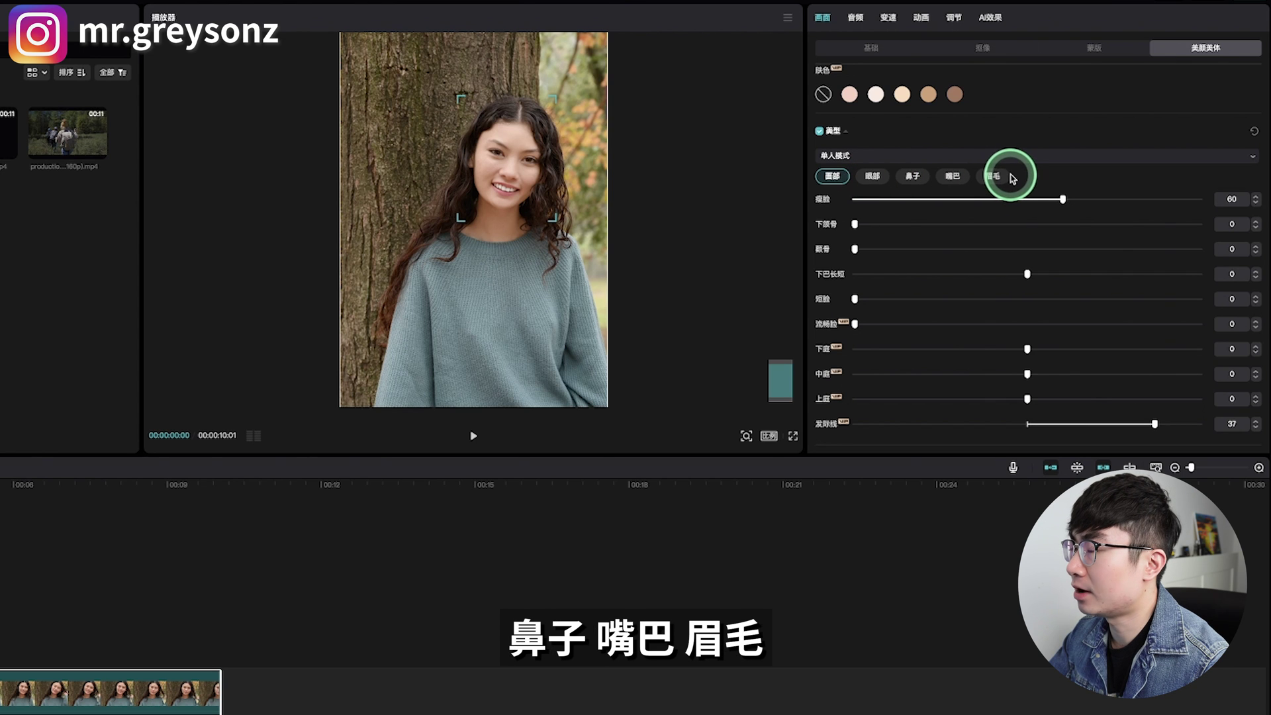
left_click(911, 176)
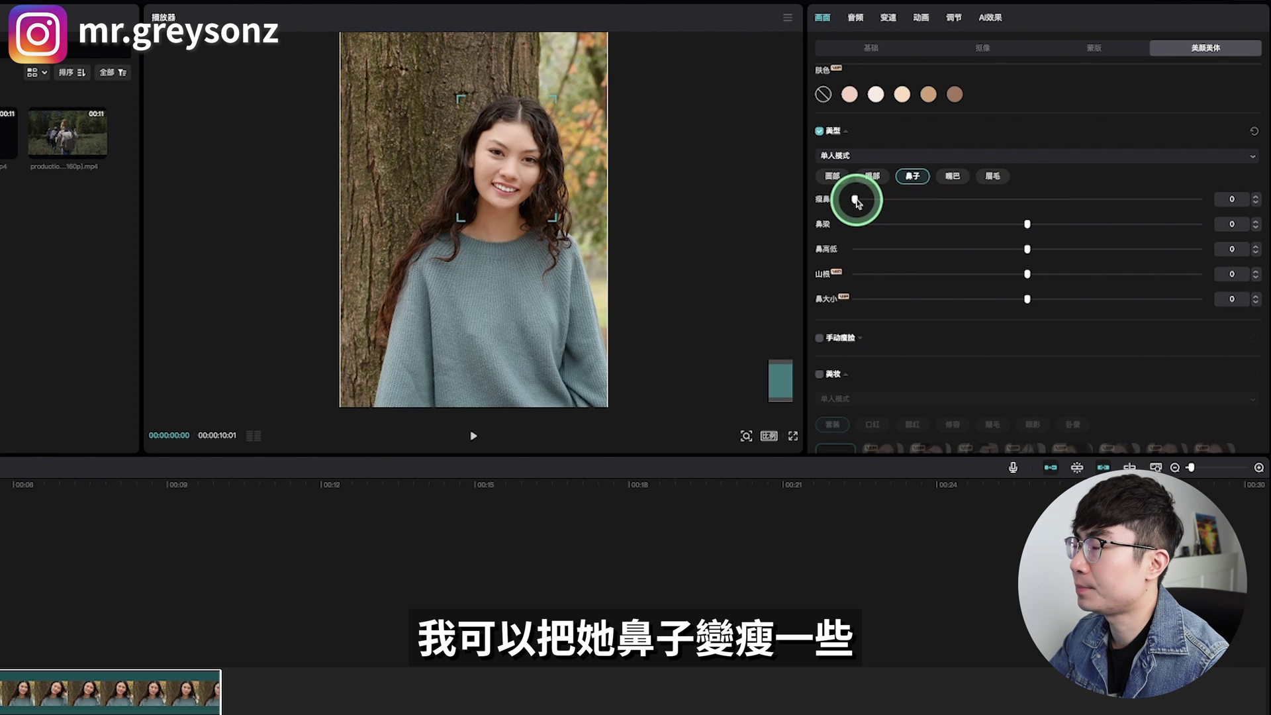
left_click_drag(880, 199, 1053, 199)
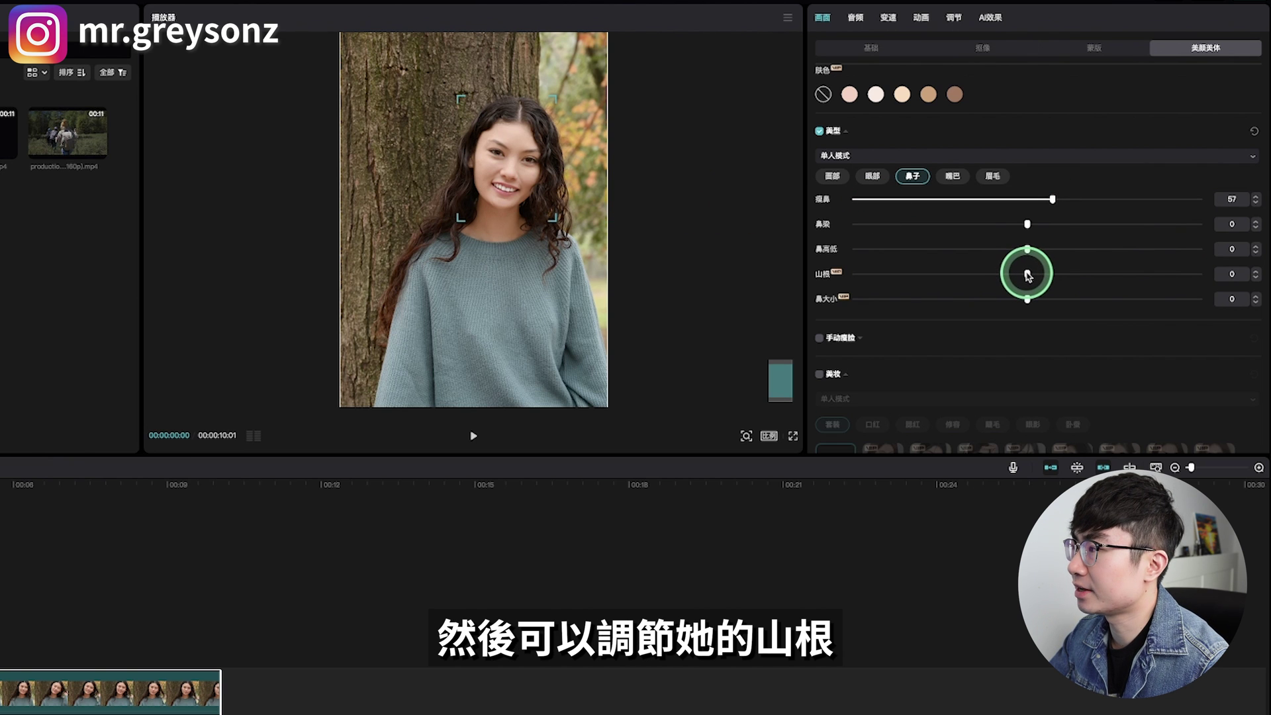
left_click_drag(1028, 273, 1141, 273)
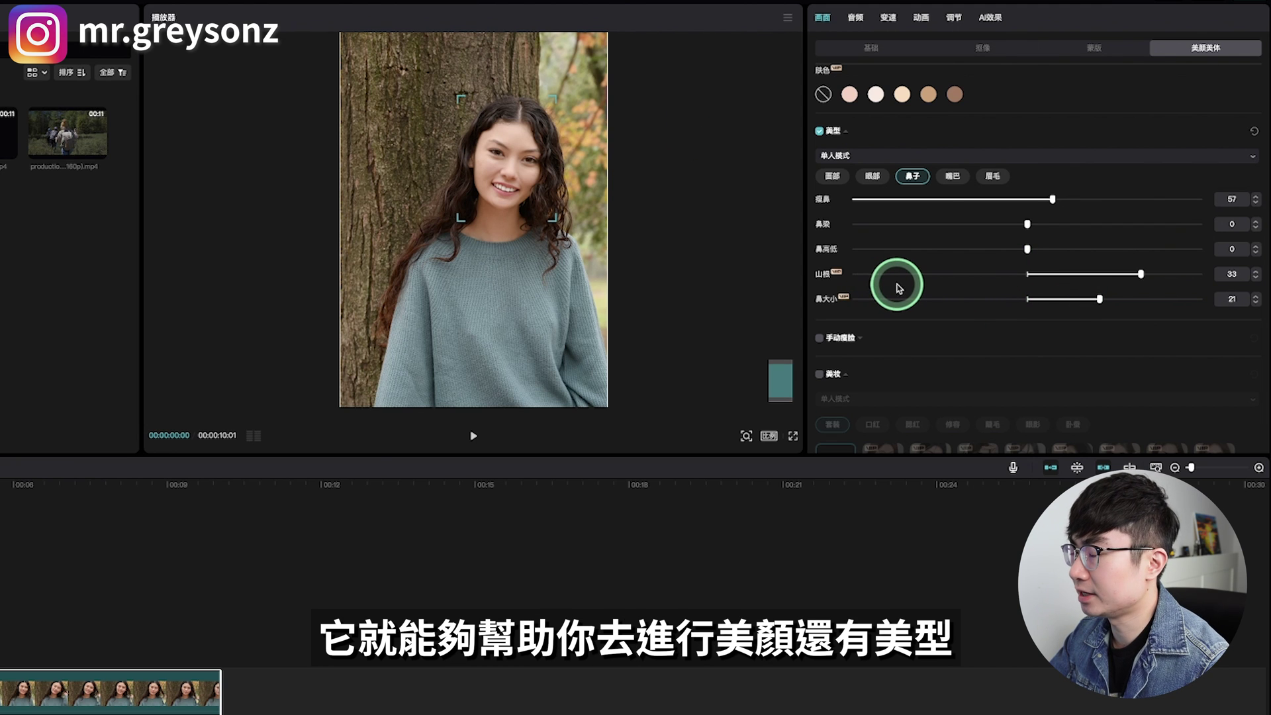
- Reshape the woman's eyebrows in 美型 by setting 眉间距 to 26 and 眉倾斜 to 17
left_click(992, 177)
left_click_drag(1031, 201, 1118, 199)
left_click_drag(1028, 273, 1086, 274)
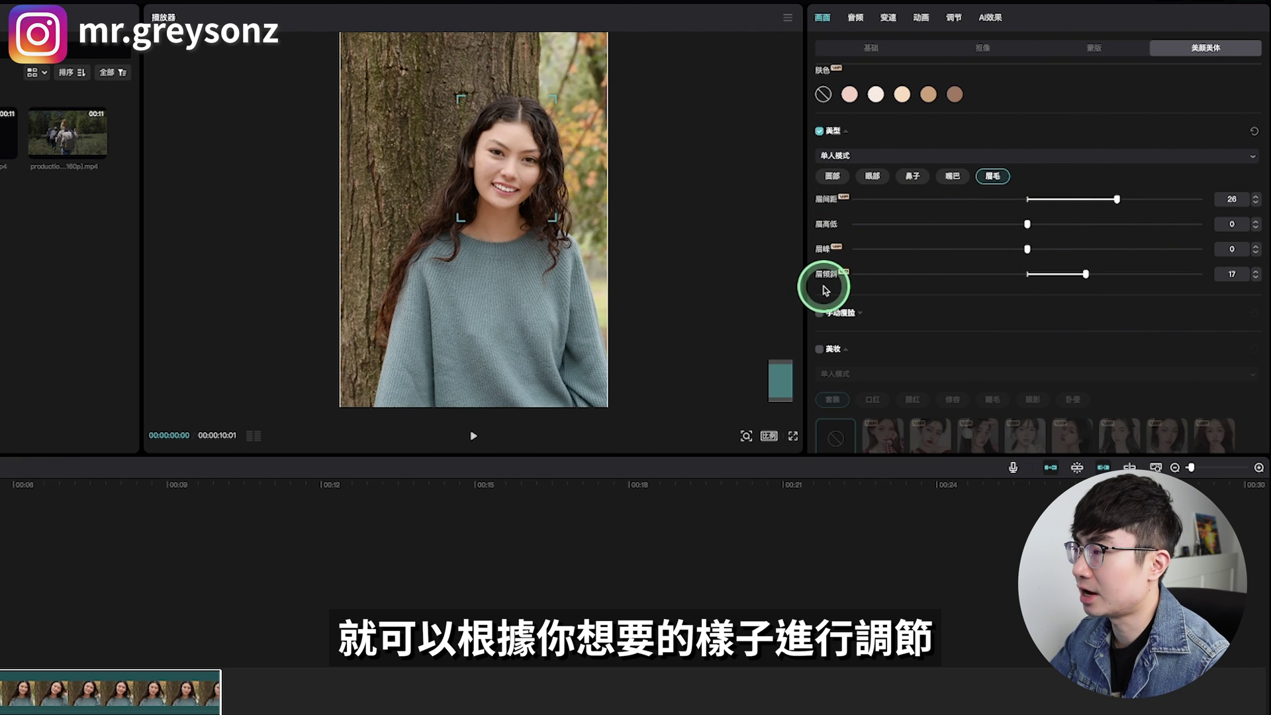